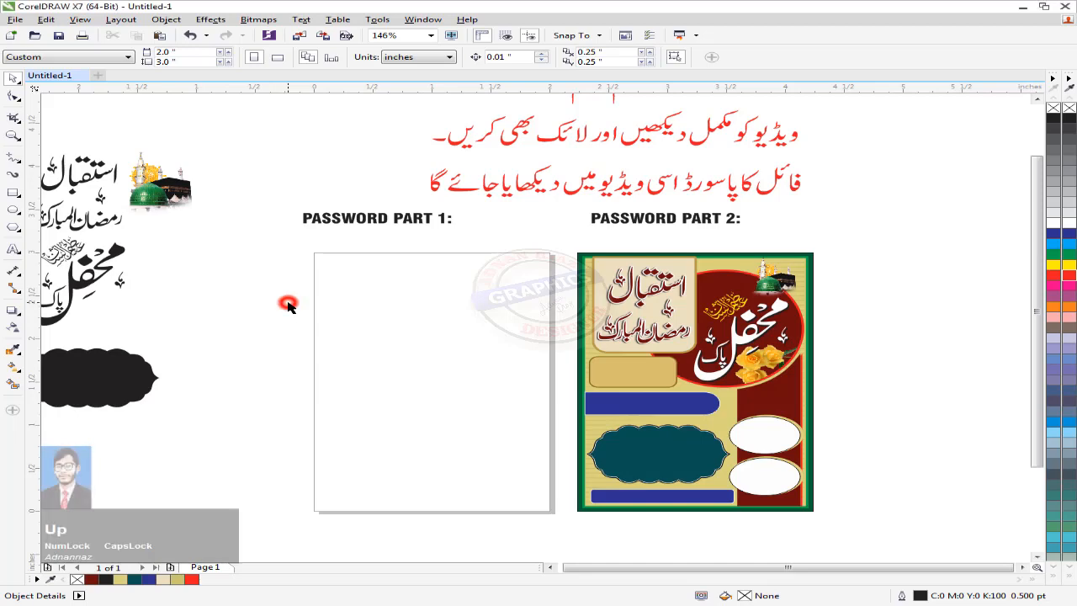
Step: Draw a page-sized rectangle in the Password Part 1 panel and select it
key("F4")
left_click_drag(813, 323, 569, 259)
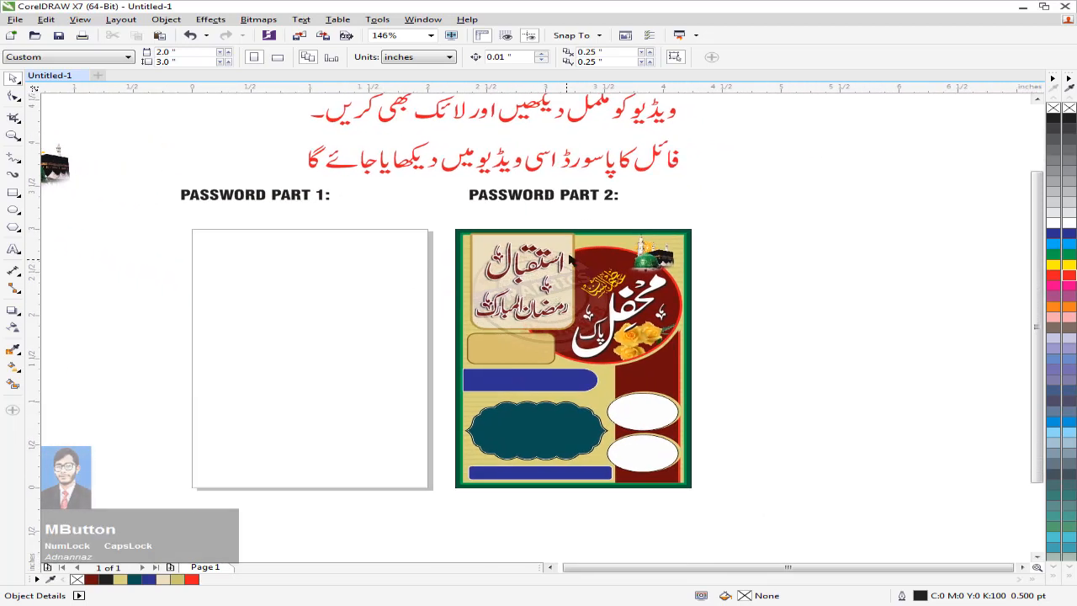
left_click_drag(534, 449, 438, 495)
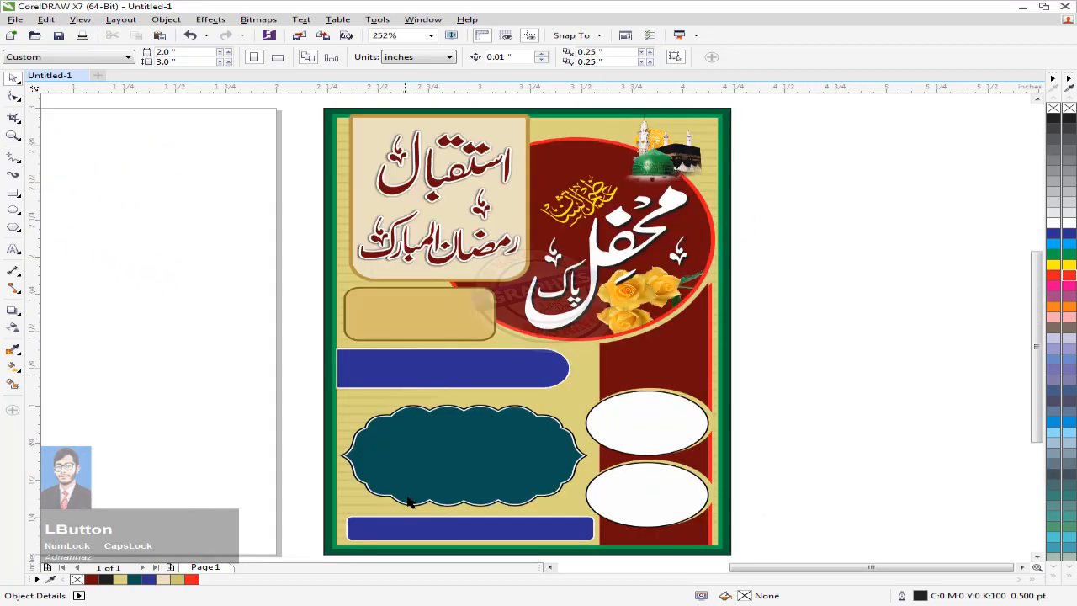
key("F4")
left_click_drag(587, 306, 425, 268)
double_click(10, 194)
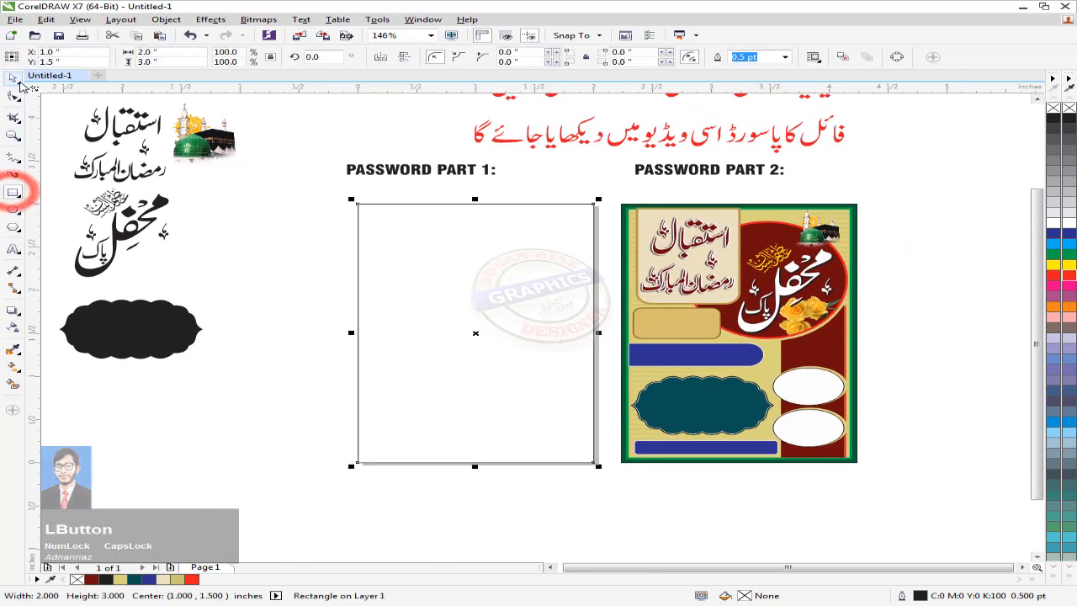
left_click(13, 77)
left_click(215, 232)
left_click_drag(215, 227, 211, 253)
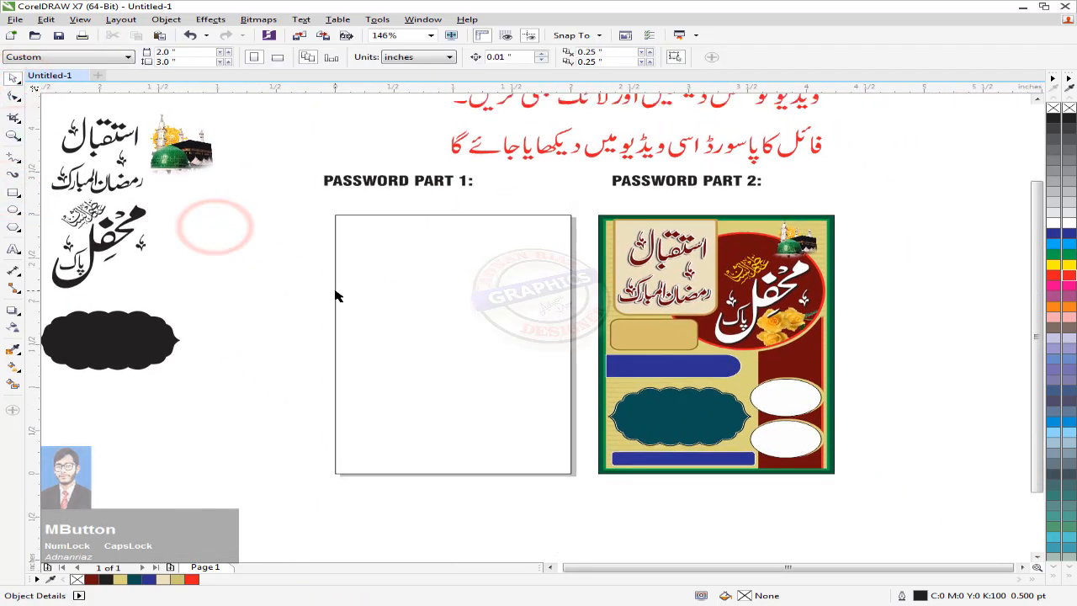
left_click(352, 294)
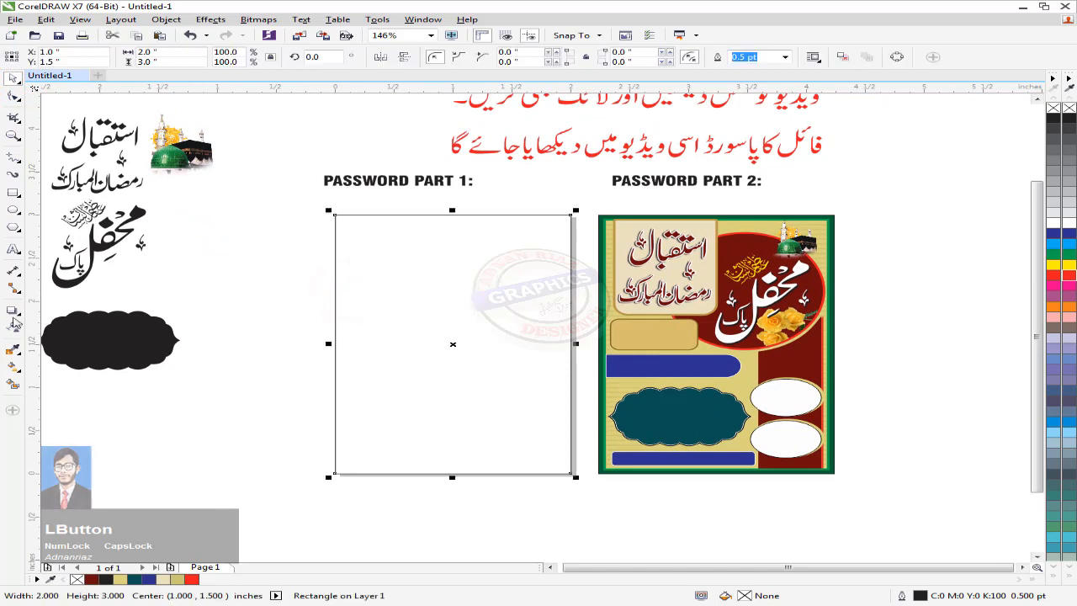
Step: Add an inside contour to the rectangle and break it apart into two rectangles
left_click(12, 312)
left_click(71, 327)
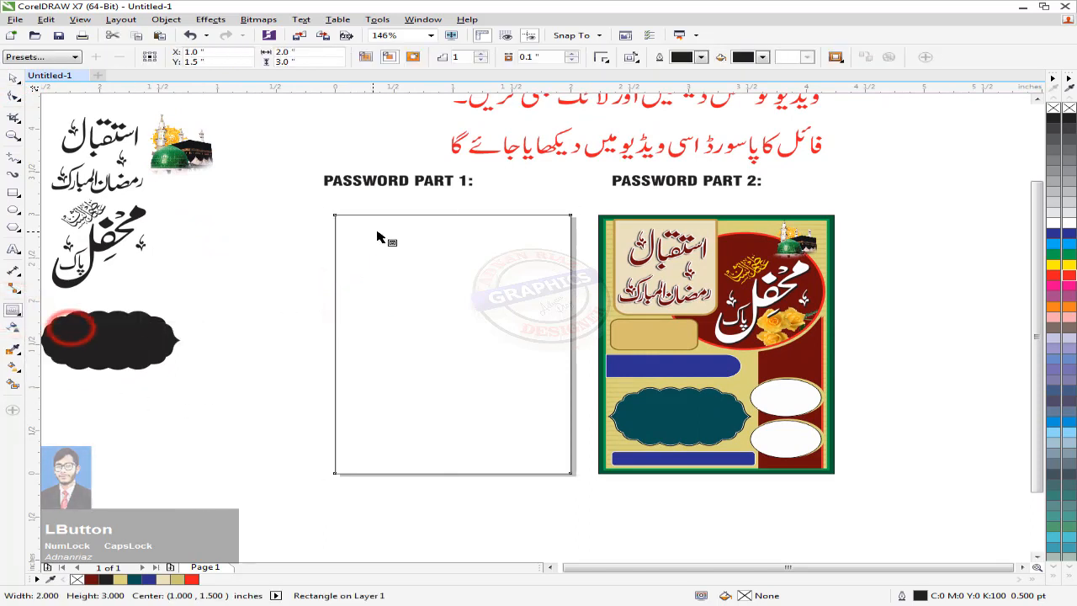
left_click_drag(348, 226, 356, 231)
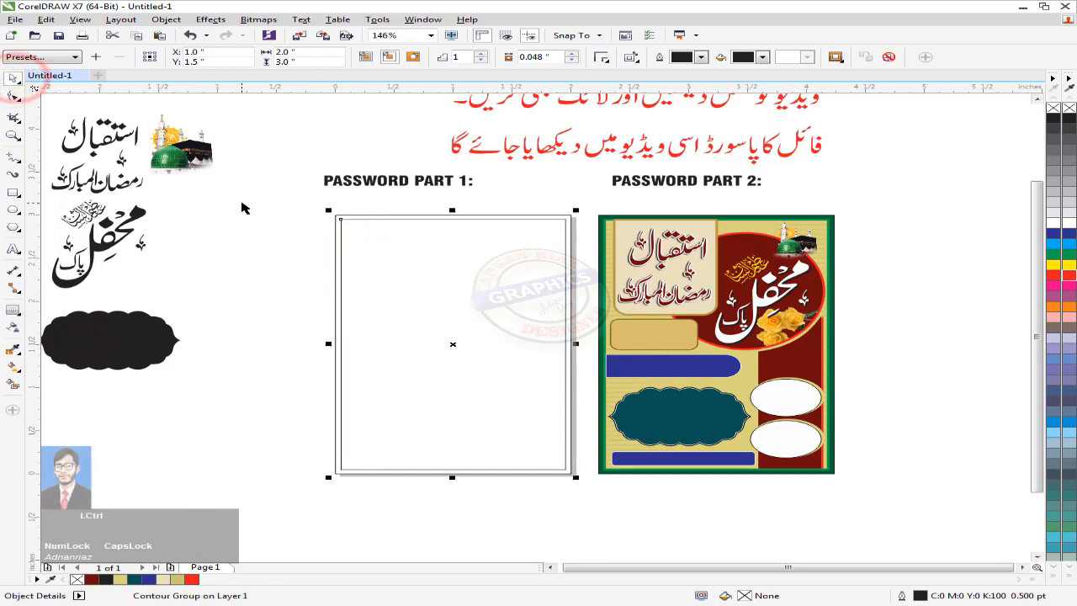
key("ctrl+k")
Step: Fill the outer rectangle with the dark green sampled from the poster's border
scroll(298, 258, "up", 2)
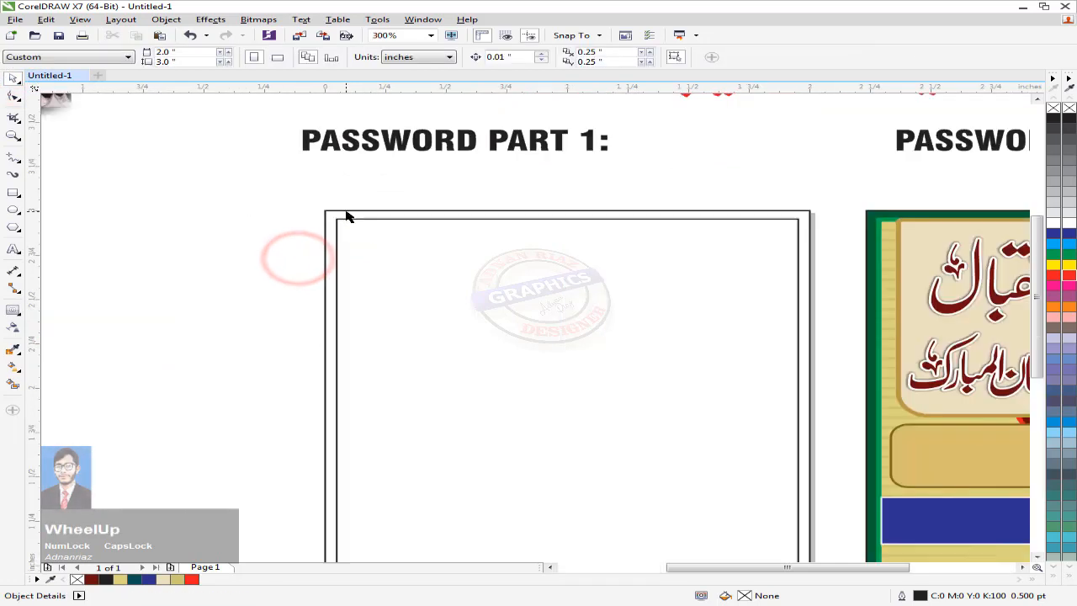
left_click(345, 212)
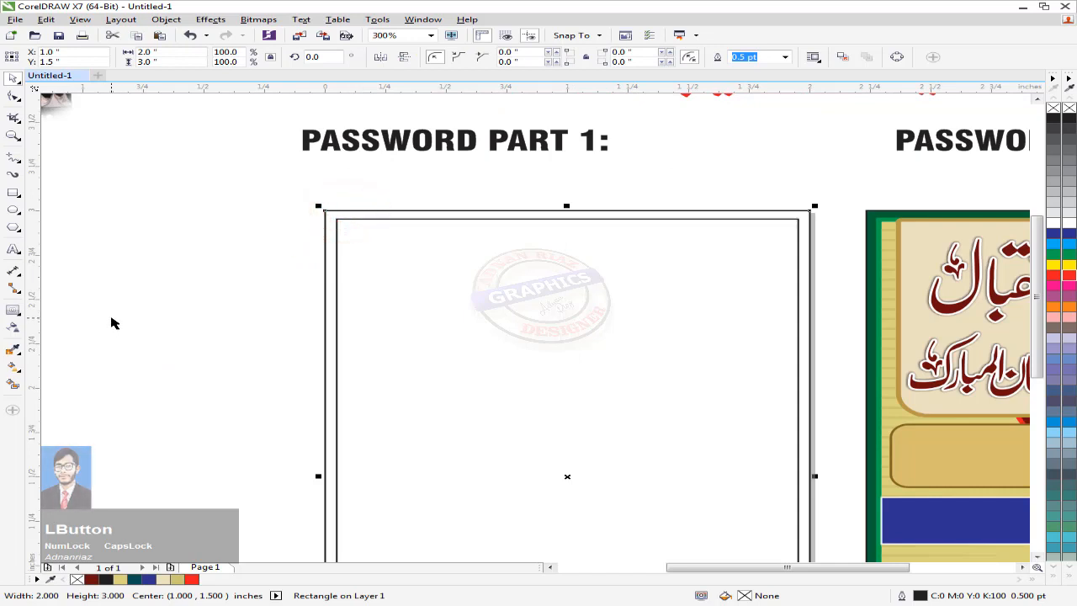
left_click(50, 579)
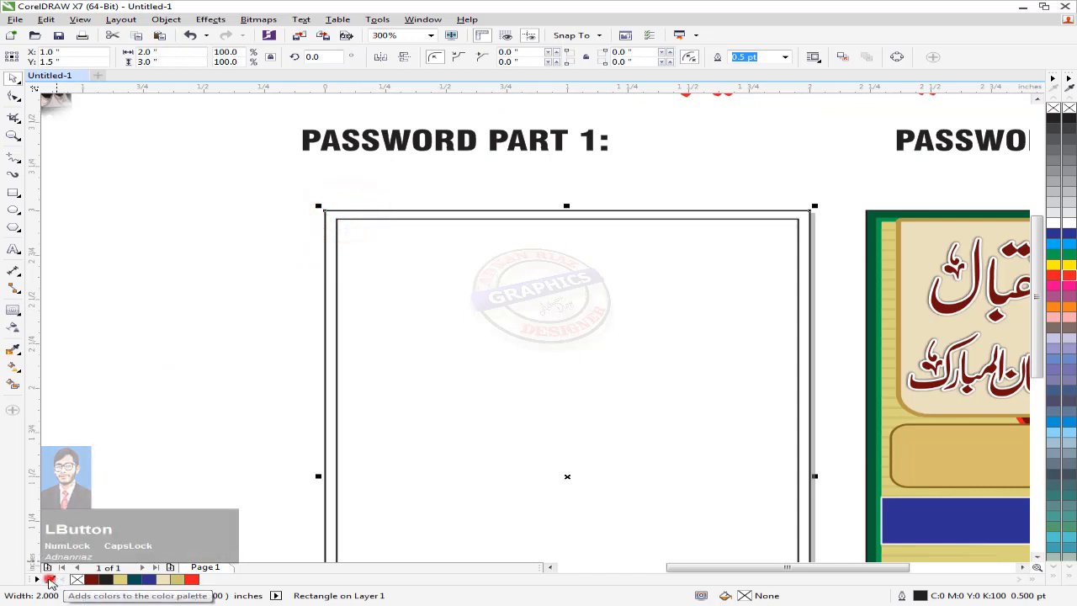
left_click(890, 209)
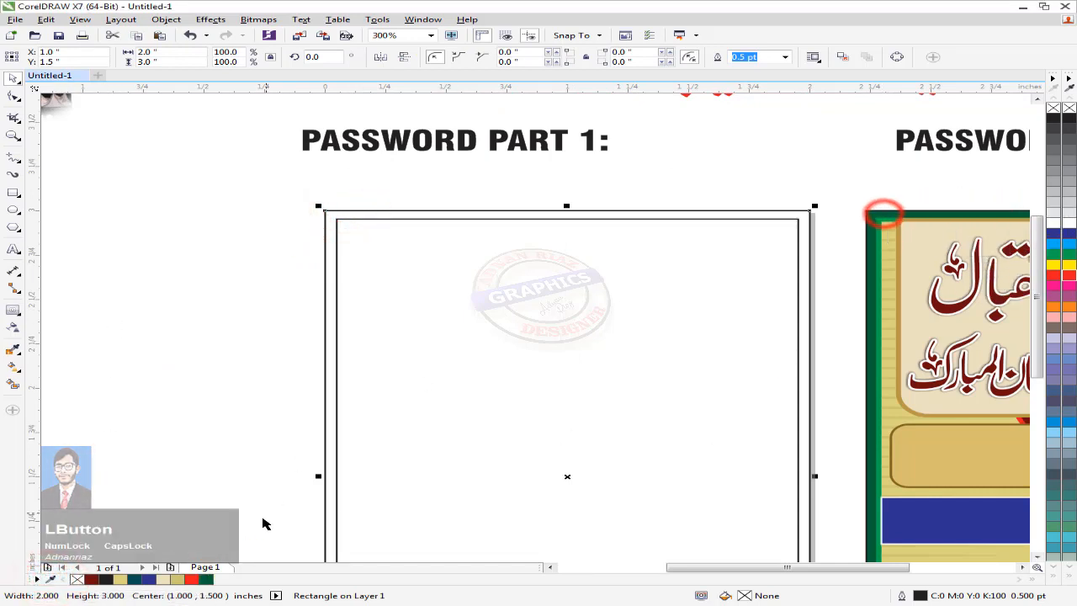
left_click(207, 581)
Step: Fill the inner rectangle with the lighter green sampled from the poster
middle_click(260, 315)
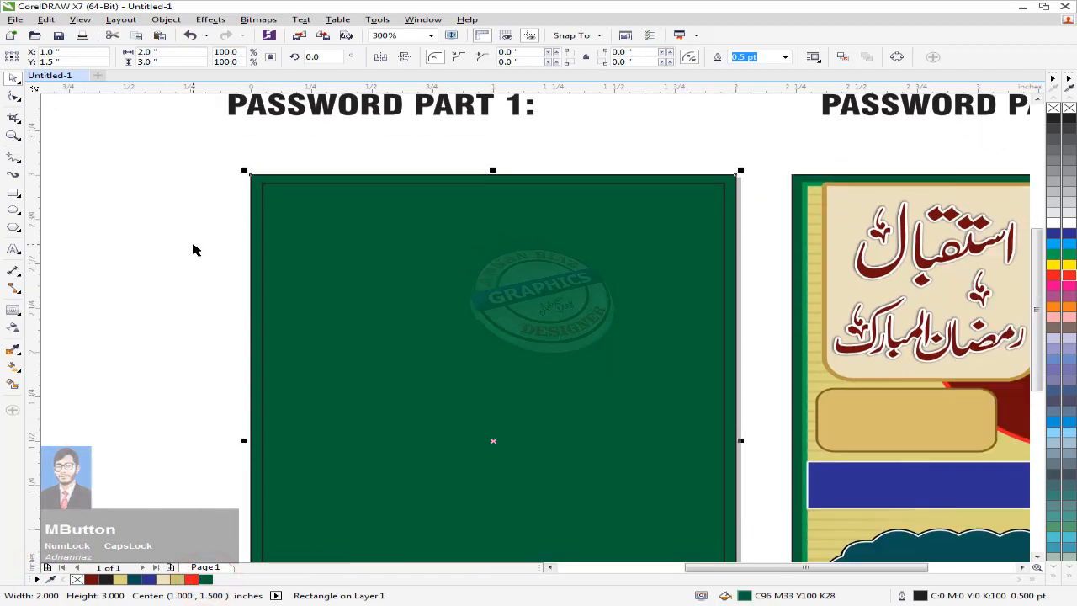
left_click(319, 199)
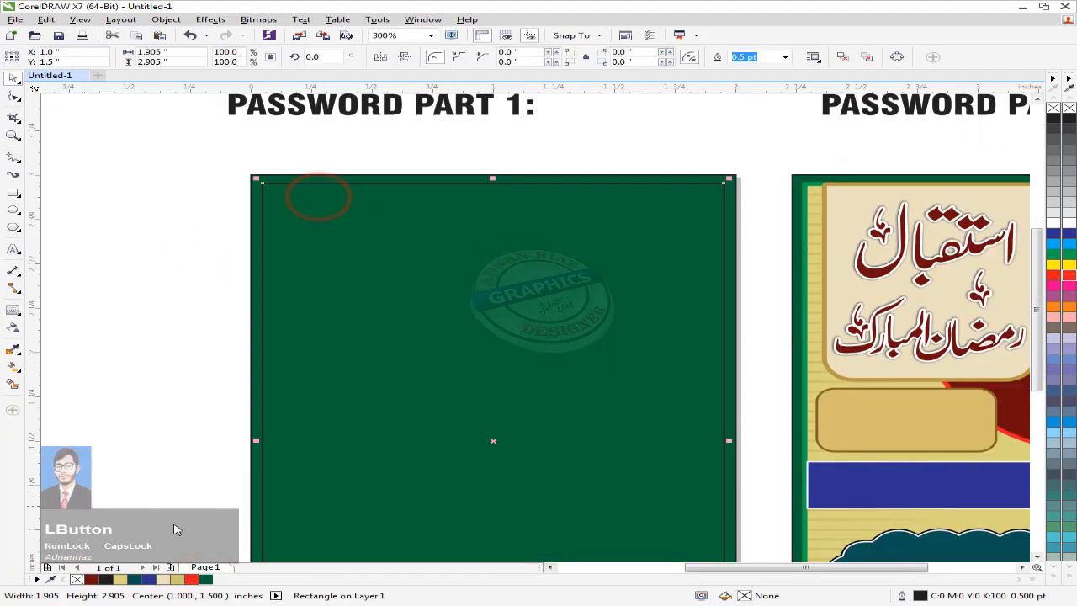
left_click(50, 580)
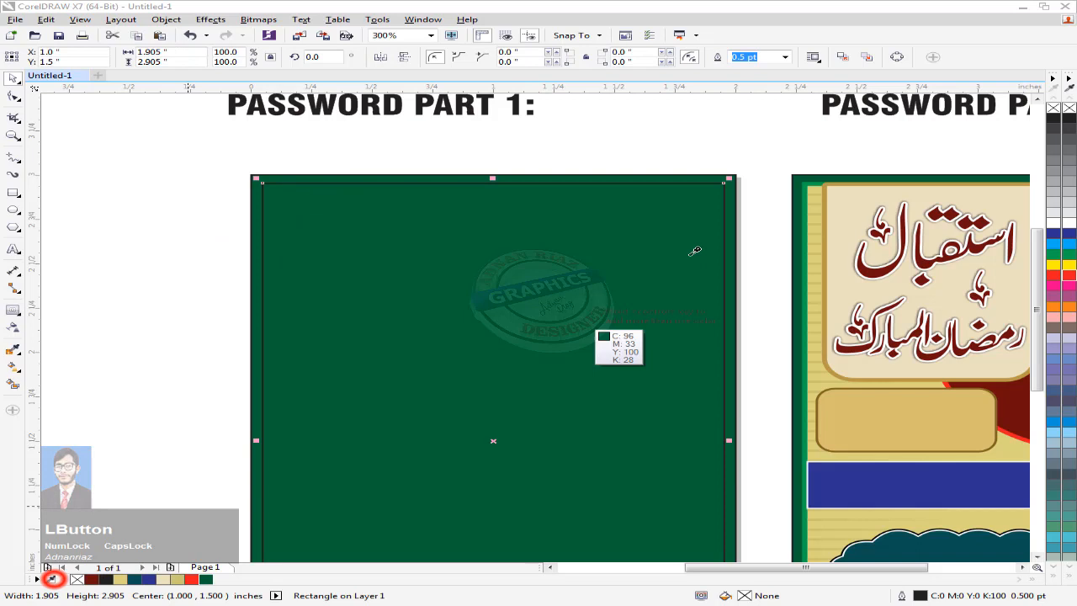
left_click(816, 180)
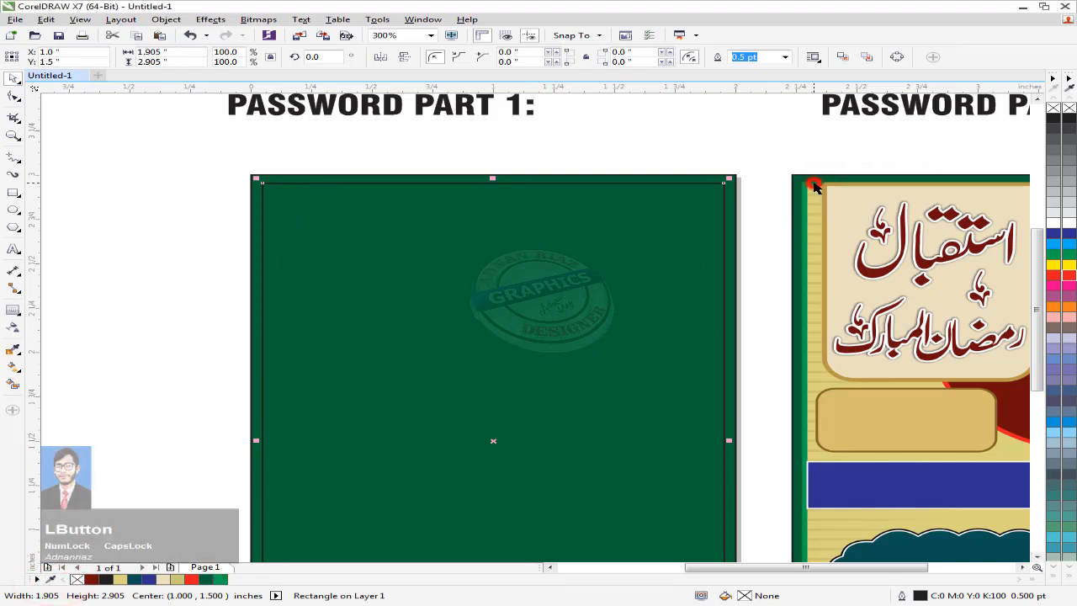
left_click(221, 579)
left_click(101, 348)
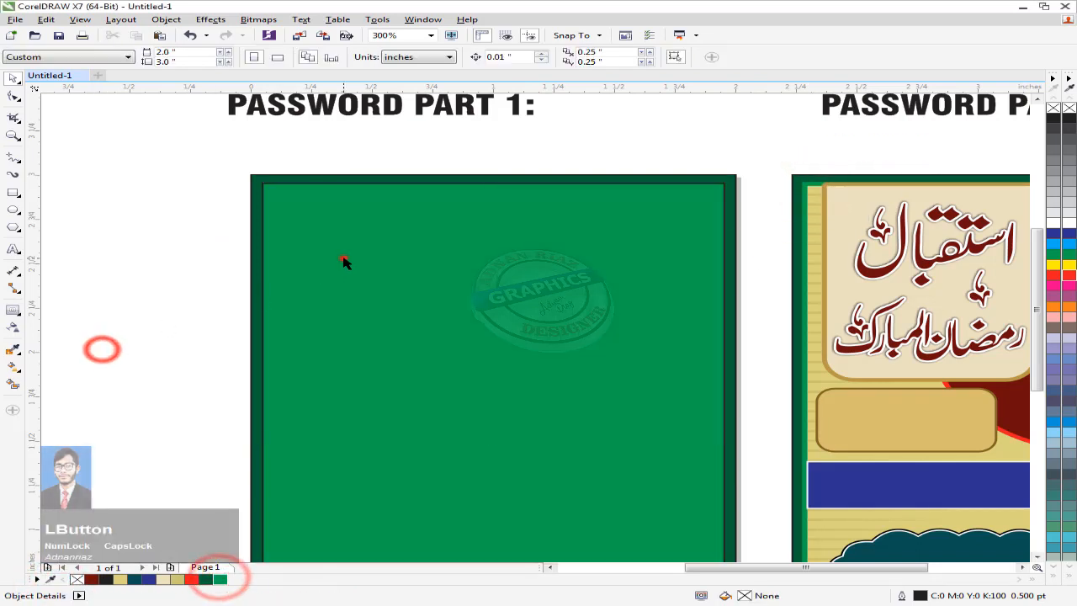
Step: Remove the green inner rectangle's outline and add a thin inside contour to it
left_click(344, 259)
right_click(1054, 110)
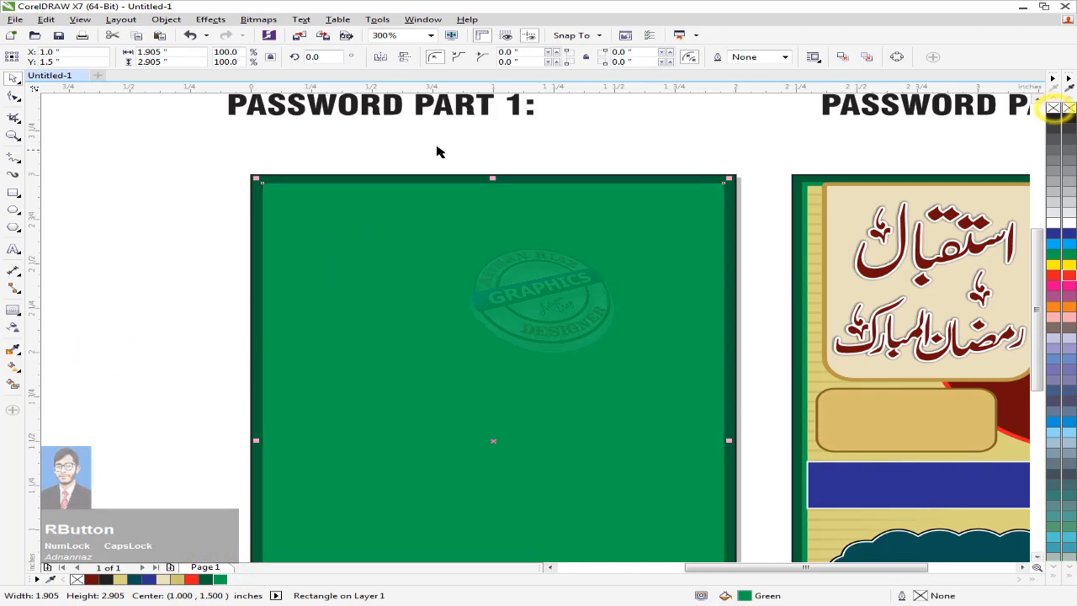
left_click(421, 140)
left_click(351, 197)
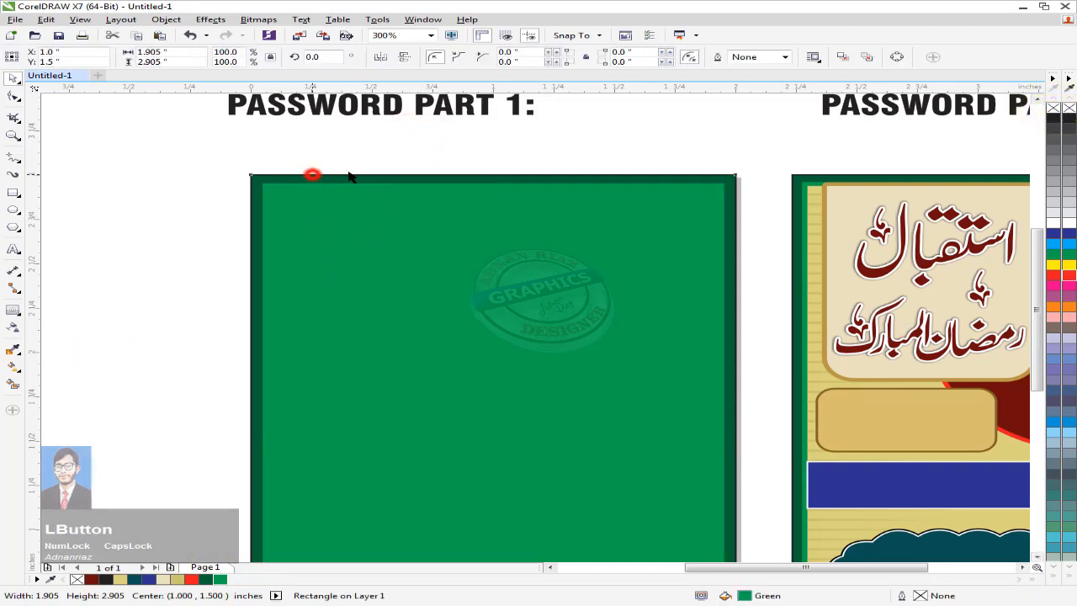
left_click(387, 149)
left_click(331, 210)
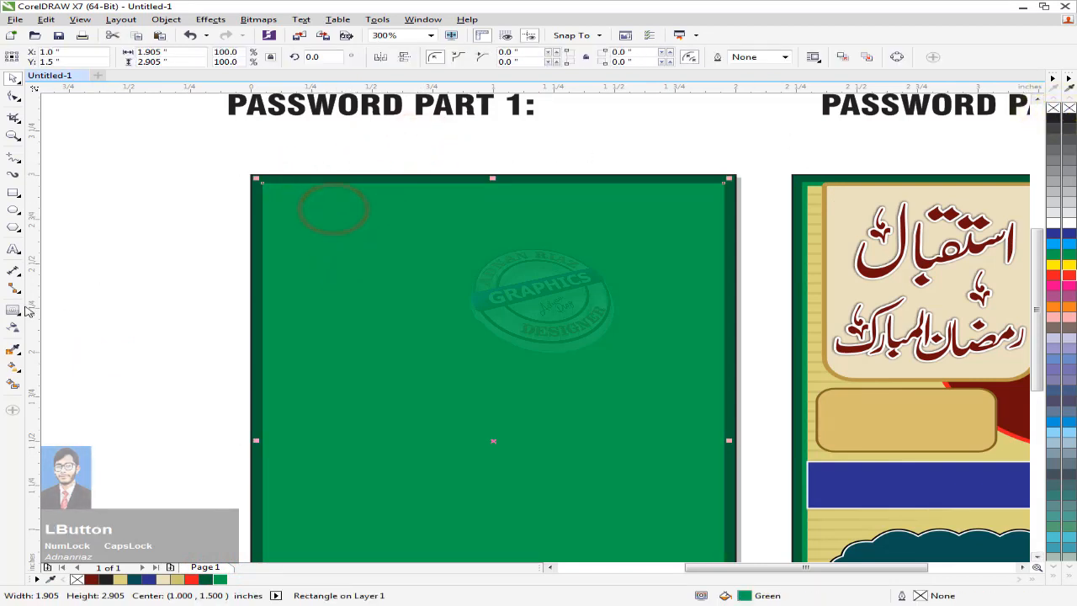
left_click(13, 311)
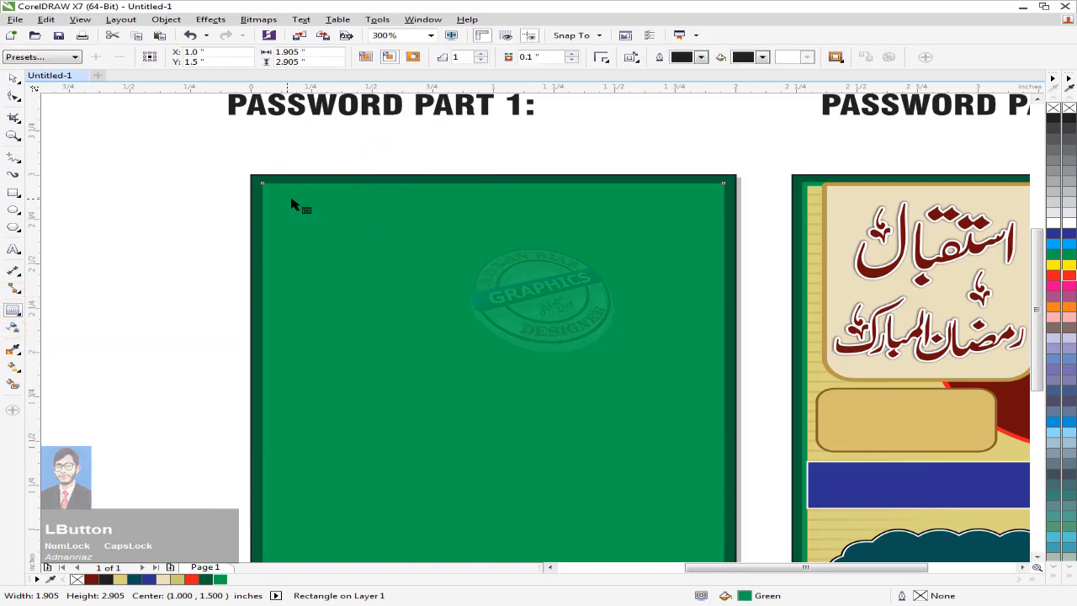
left_click_drag(271, 186, 267, 192)
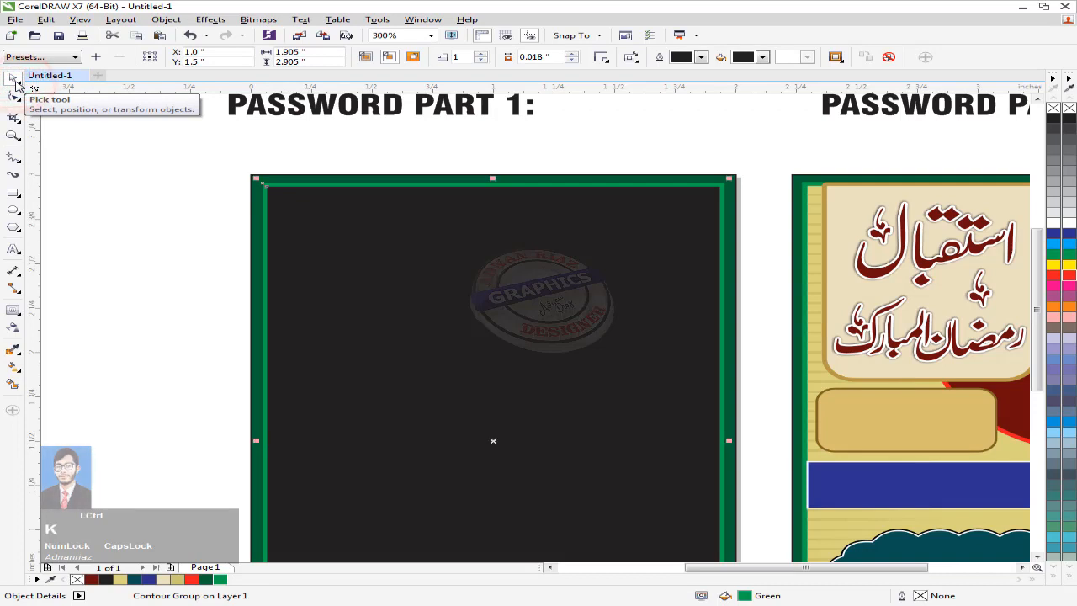
left_click(14, 80)
left_click(175, 190)
left_click_drag(486, 317, 413, 211)
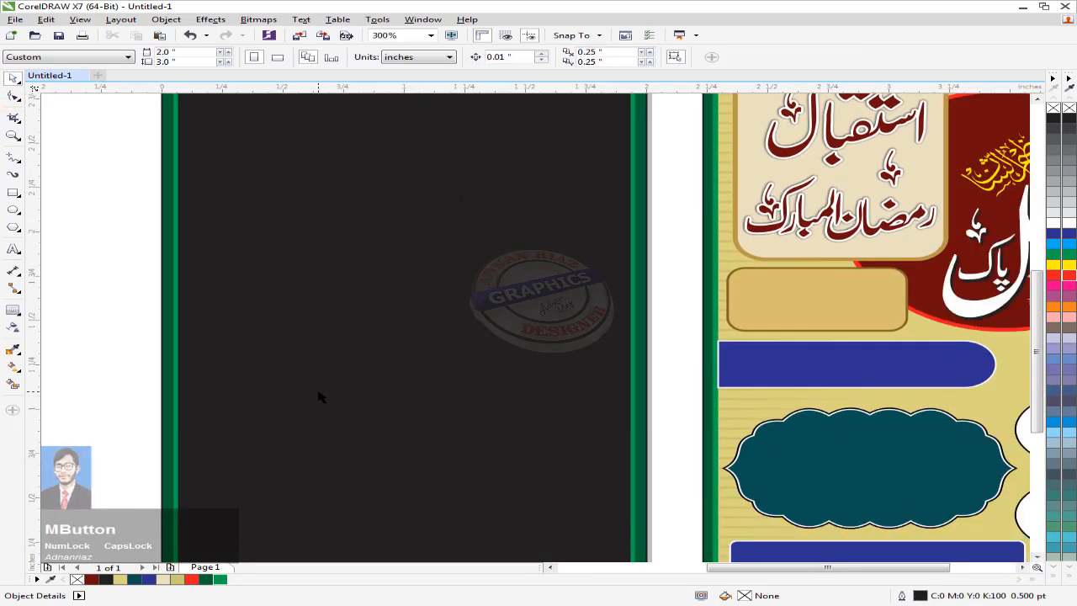
Step: Fill the centre rectangle with the poster's sampled tan, R219 G211 B126
left_click(50, 579)
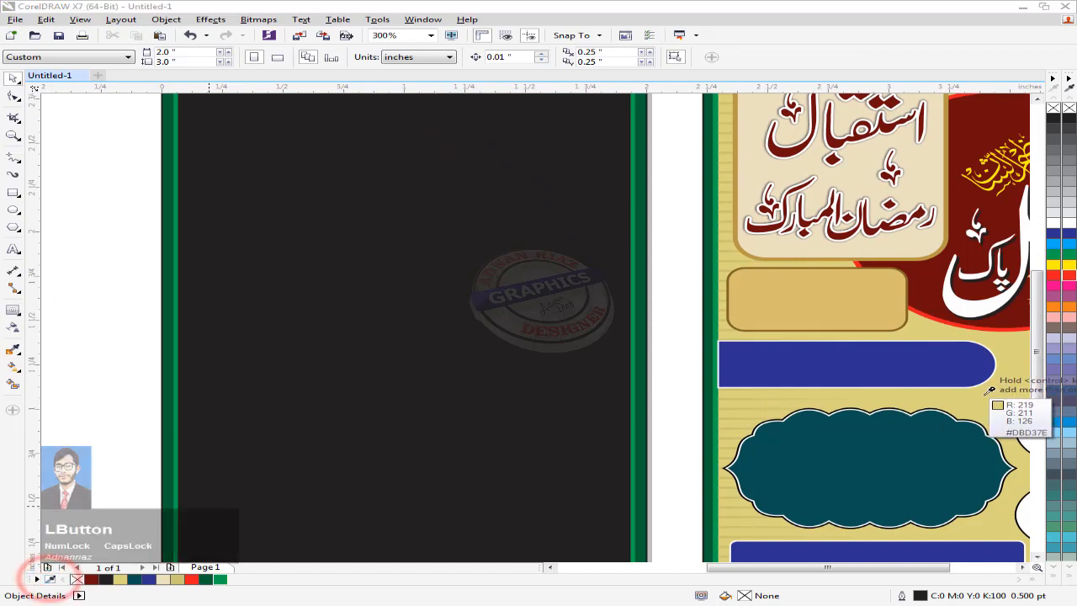
left_click(985, 395)
left_click(384, 396)
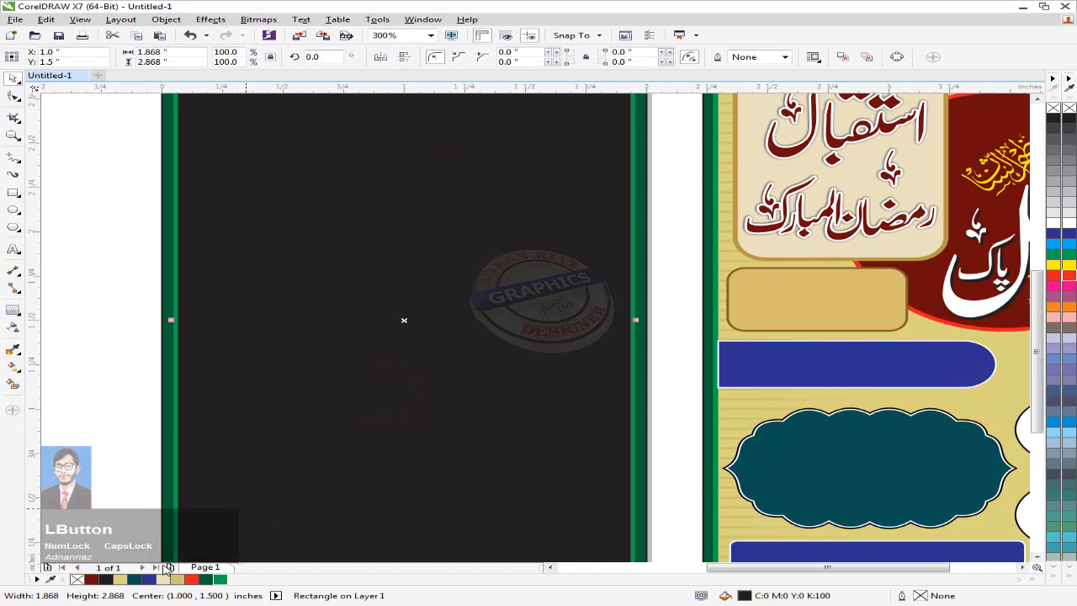
left_click(120, 579)
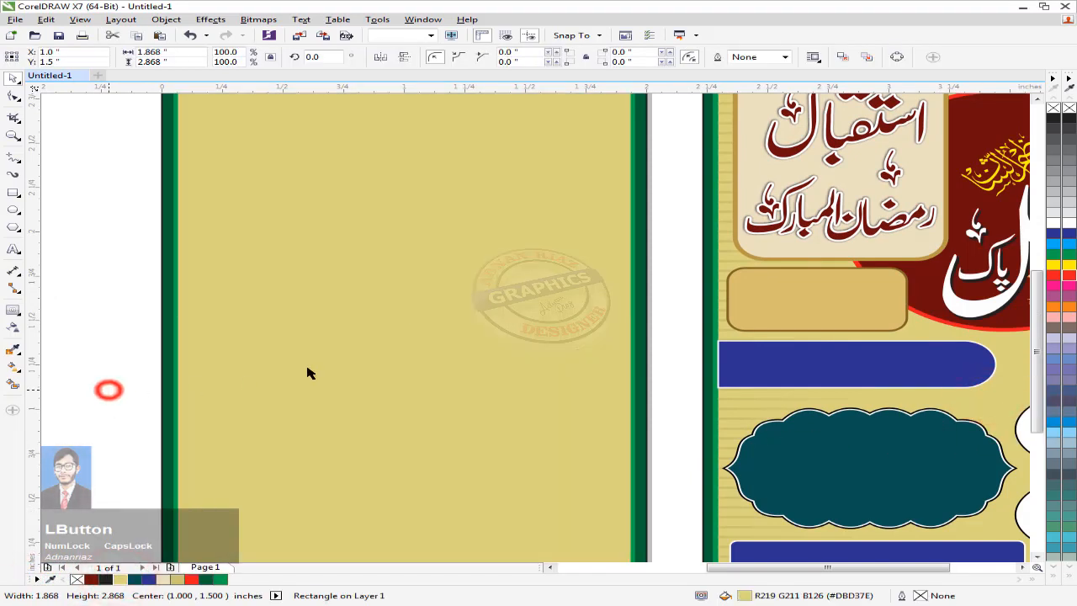
scroll(308, 374, "down", 3)
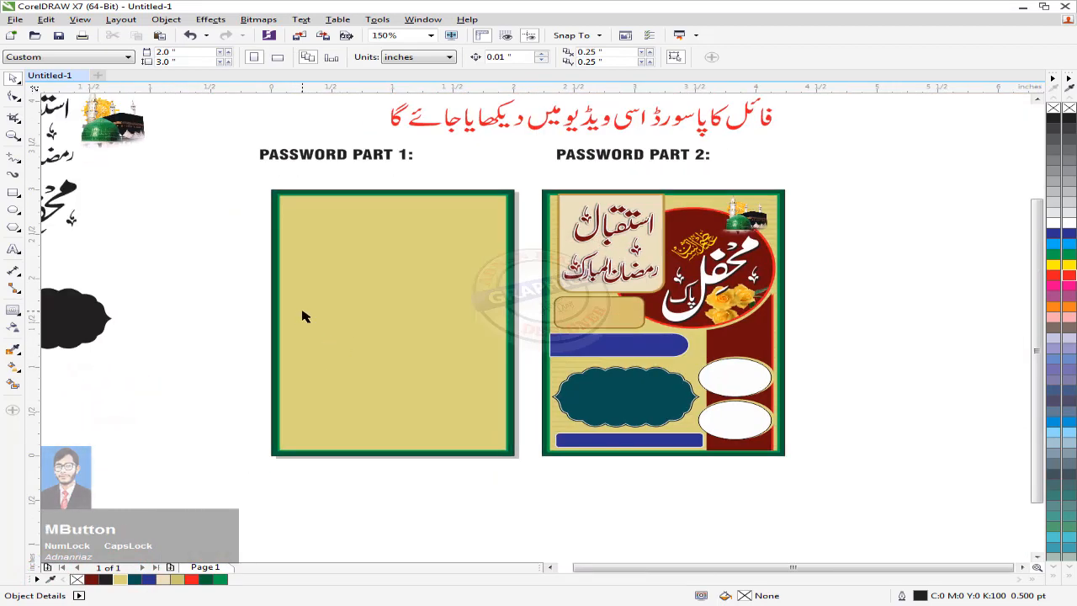
Step: Draw a straight horizontal line beside the frame and make it 2 pt thick
left_click_drag(893, 425, 862, 467)
left_click_drag(352, 318, 486, 308)
left_click_drag(396, 289, 459, 300)
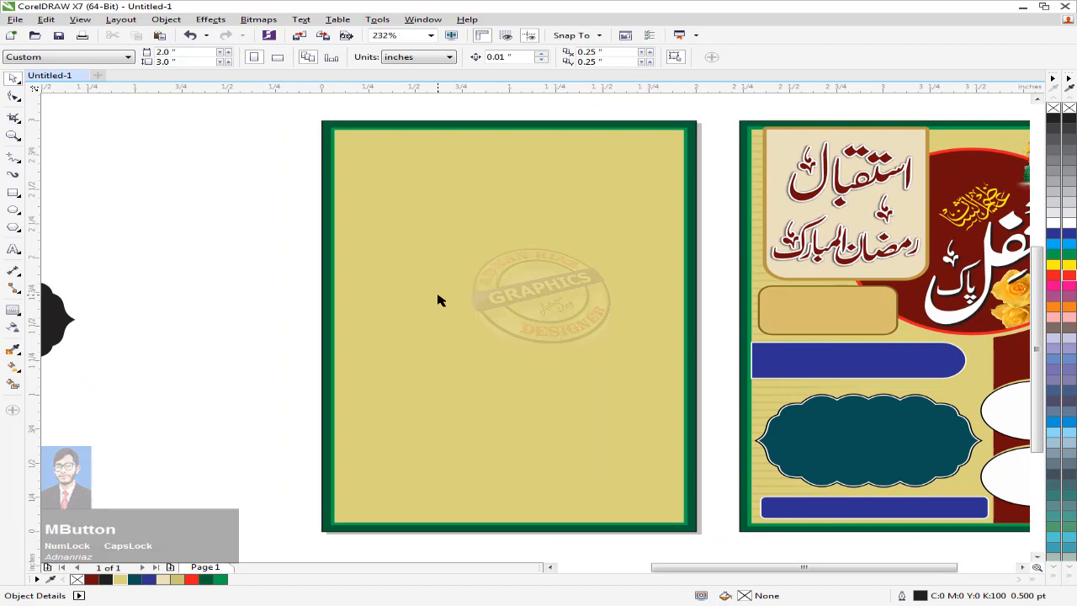
left_click(13, 157)
left_click(109, 182)
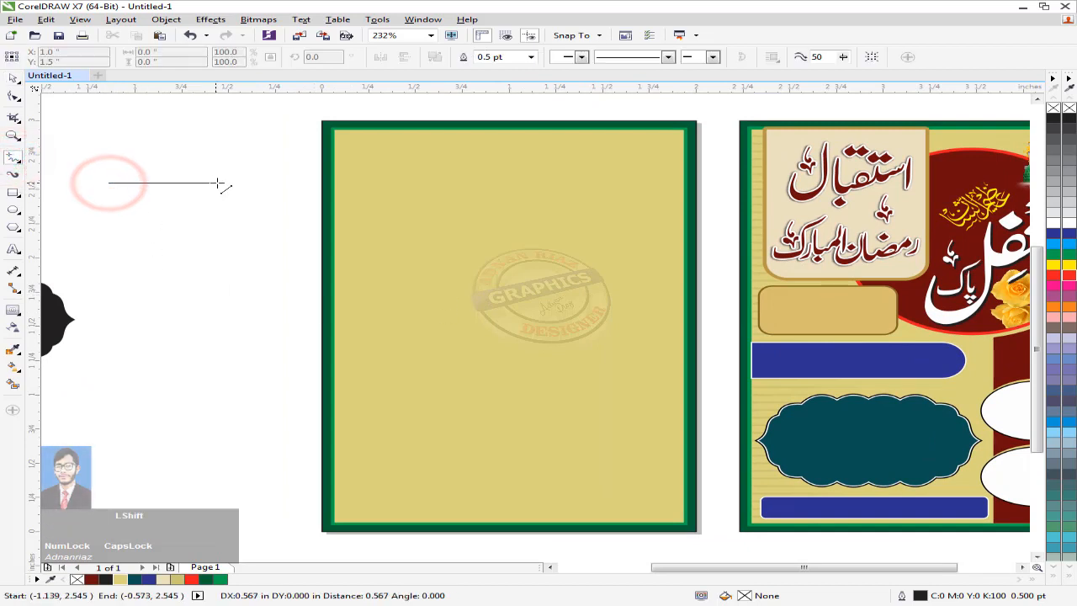
left_click(245, 182)
left_click(531, 56)
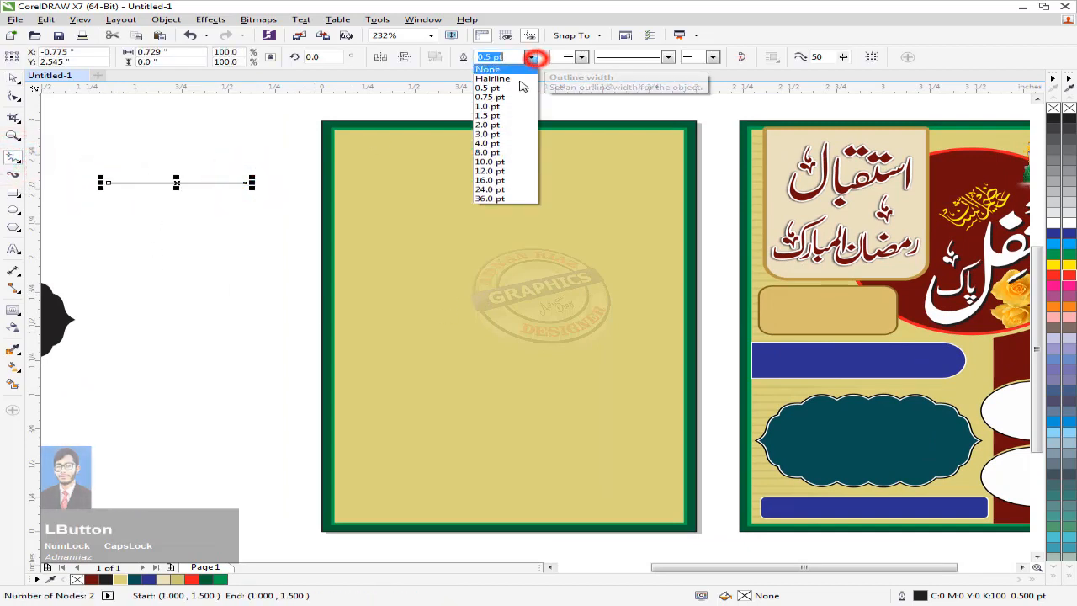
left_click(496, 124)
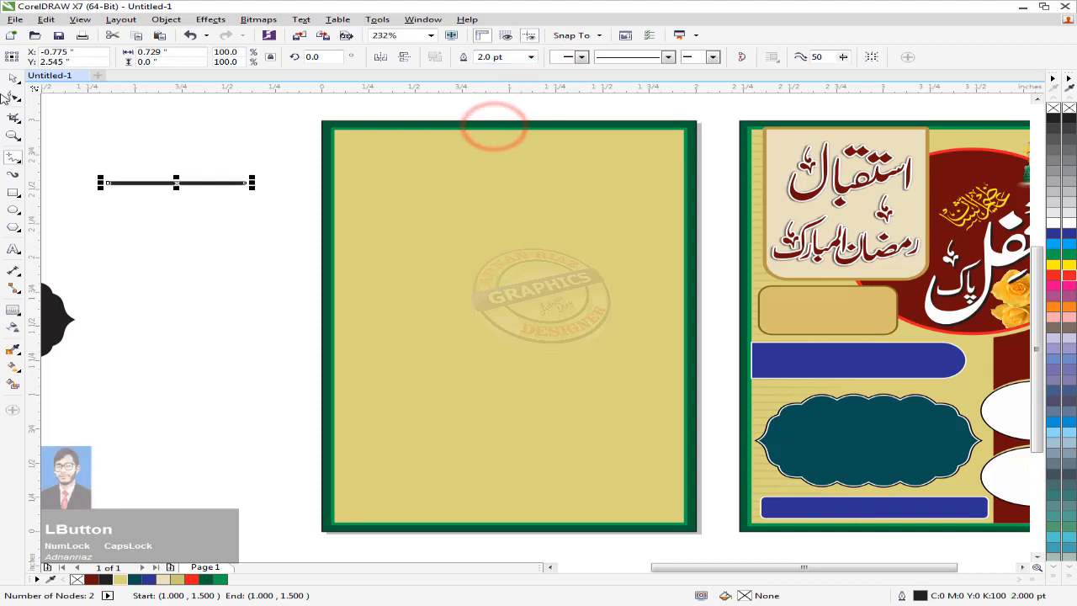
Step: Move the line onto the panel's top edge and colour it tan (R205 G197 B115)
left_click(165, 143)
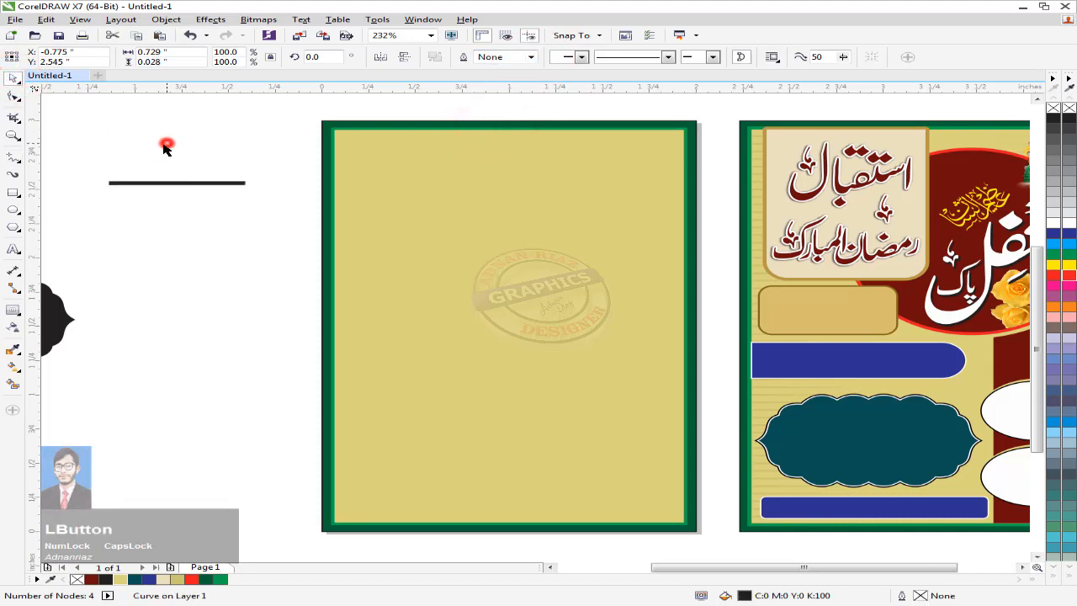
left_click(159, 184)
middle_click(182, 219)
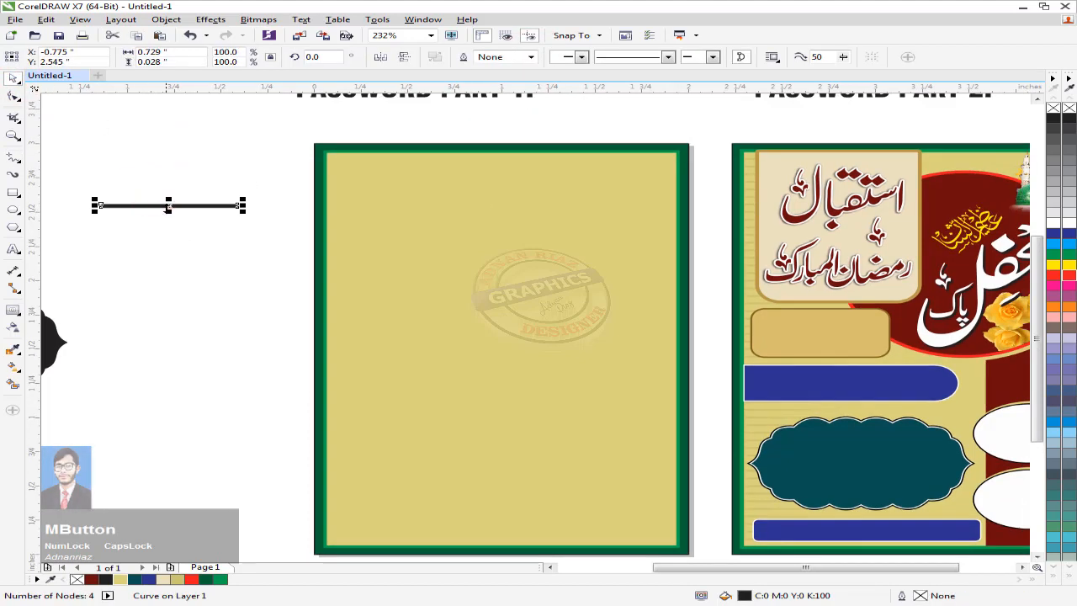
left_click_drag(331, 200, 390, 156)
middle_click(320, 283)
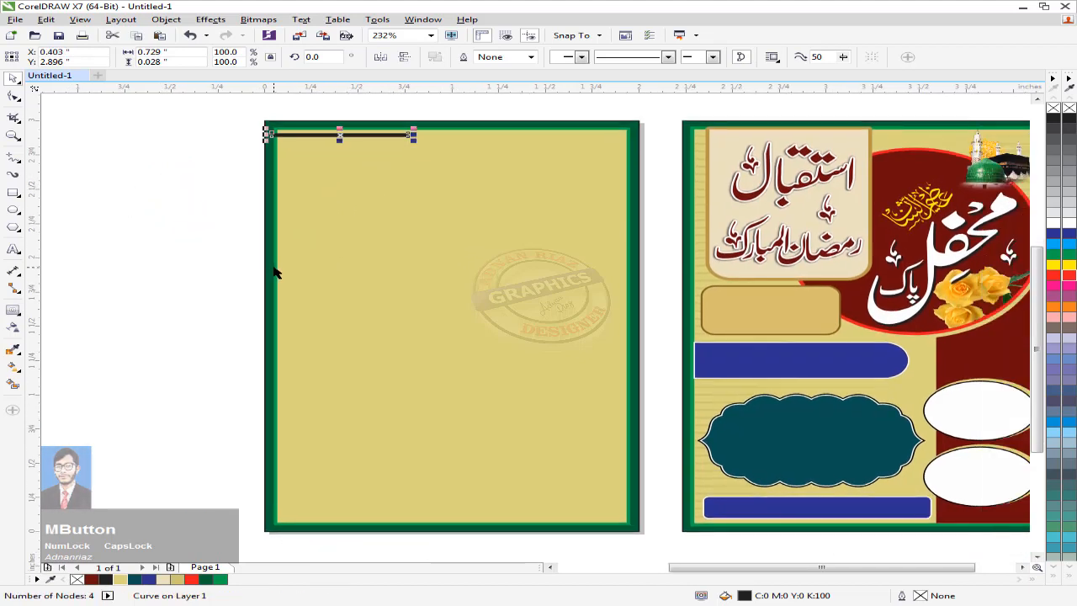
left_click(159, 583)
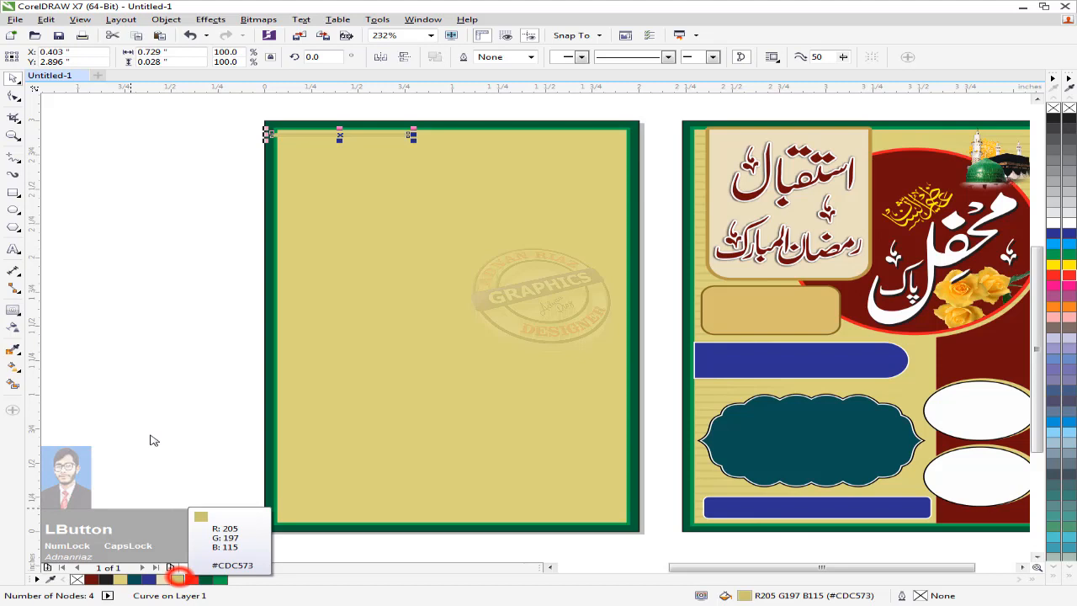
left_click(146, 228)
Step: Duplicate the tan line just below the original
middle_click(289, 154)
scroll(295, 161, "up", 3)
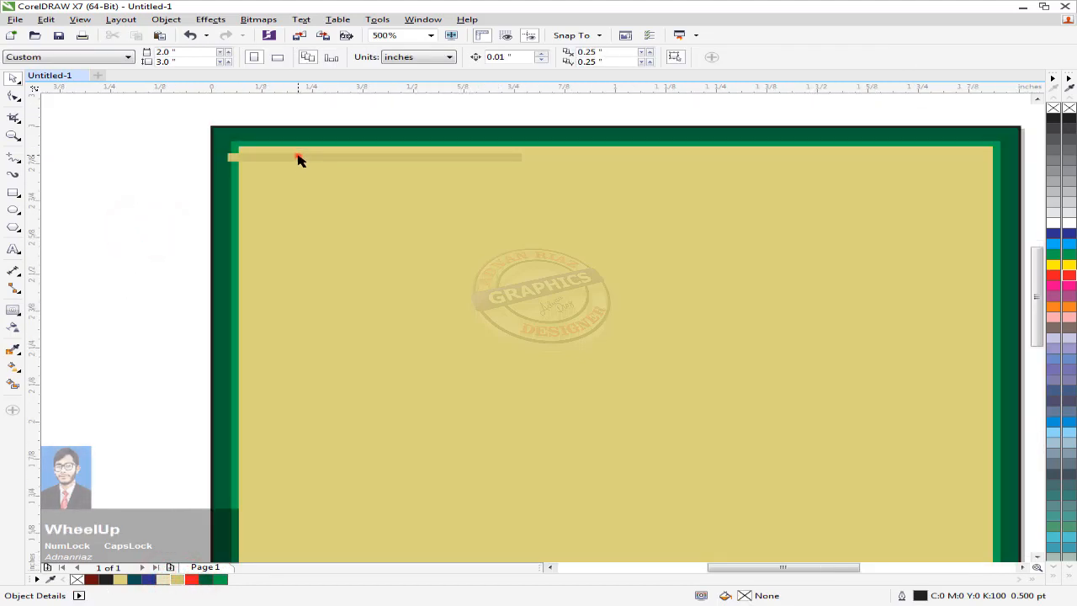
left_click_drag(299, 160, 301, 172)
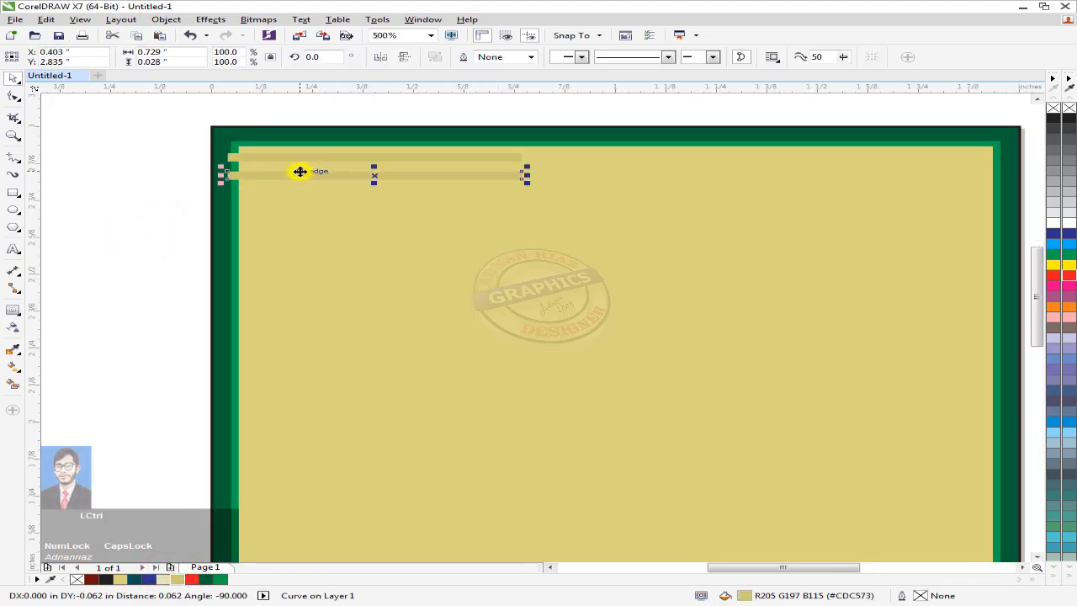
scroll(286, 163, "down", 5)
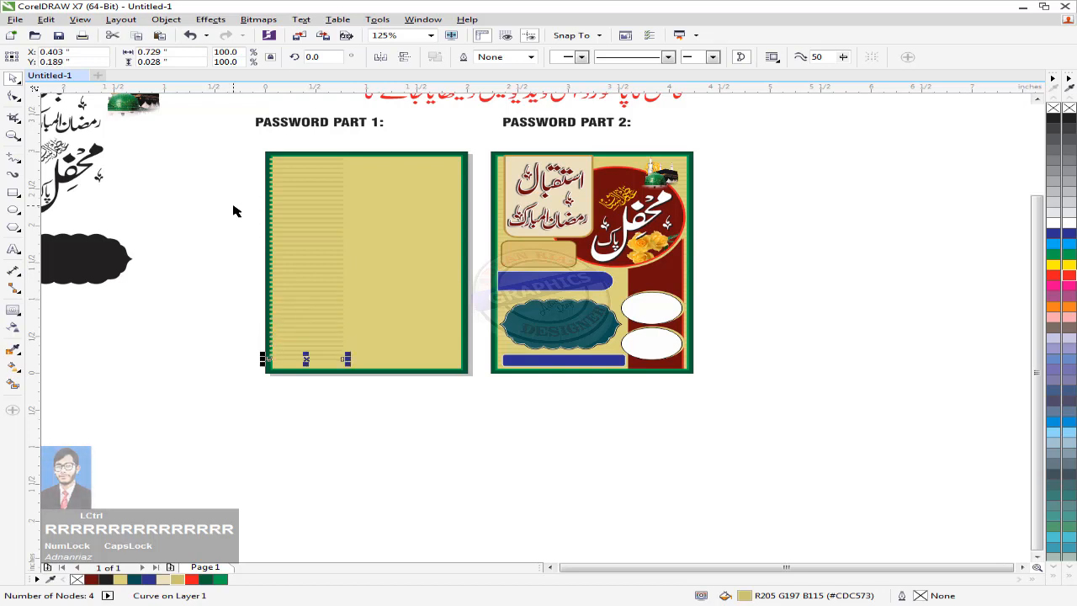
Step: Group the tan stripe lines and fade them with a linear transparency
left_click(193, 193)
left_click_drag(211, 149, 359, 382)
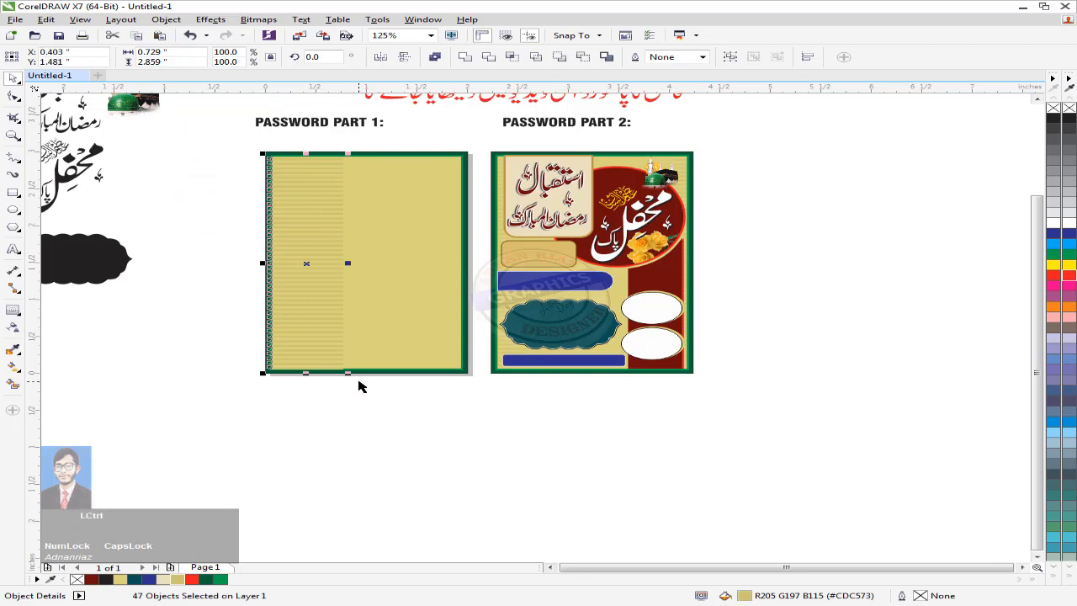
key("ctrl+g")
scroll(308, 260, "up", 2)
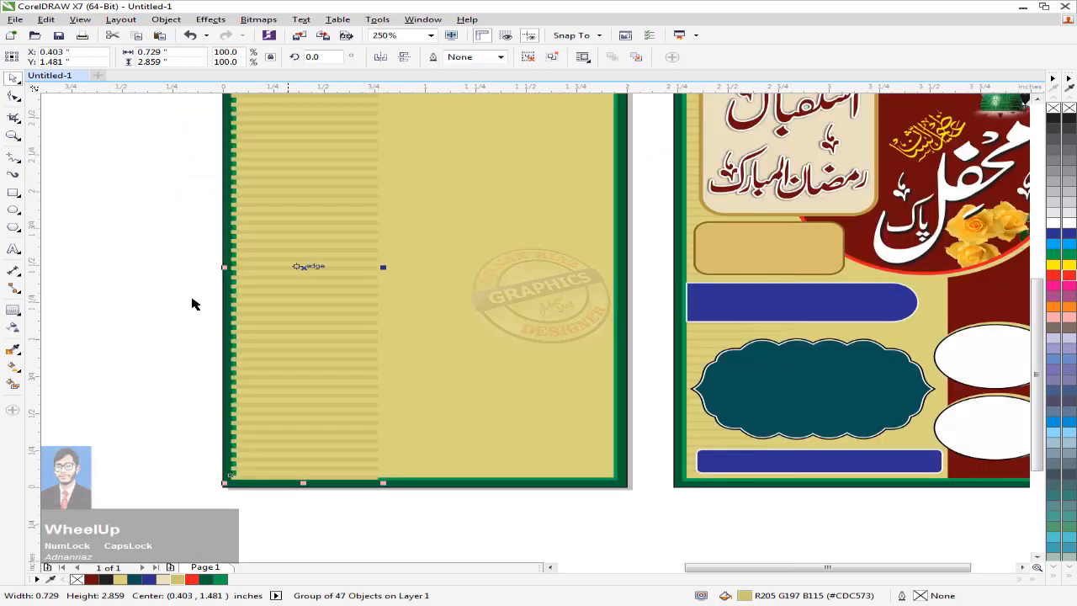
left_click(13, 327)
left_click_drag(252, 274, 330, 276)
left_click_drag(253, 276, 244, 276)
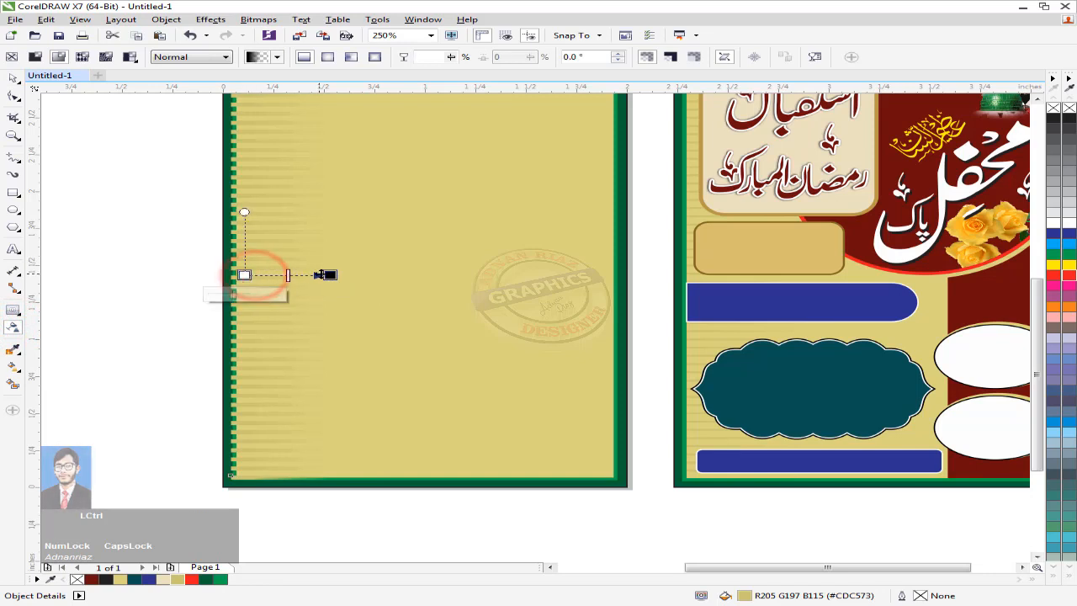
left_click_drag(328, 275, 332, 275)
Step: PowerClip the stripe group inside the panel rectangle and open it for editing
left_click(12, 77)
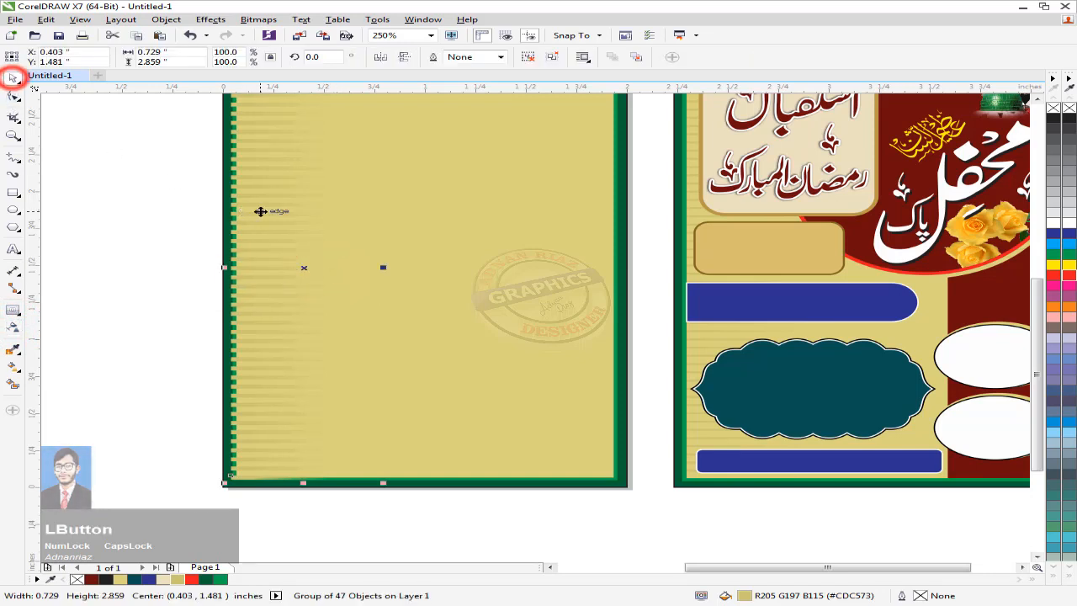
right_click(260, 212)
left_click(282, 214)
left_click(488, 217)
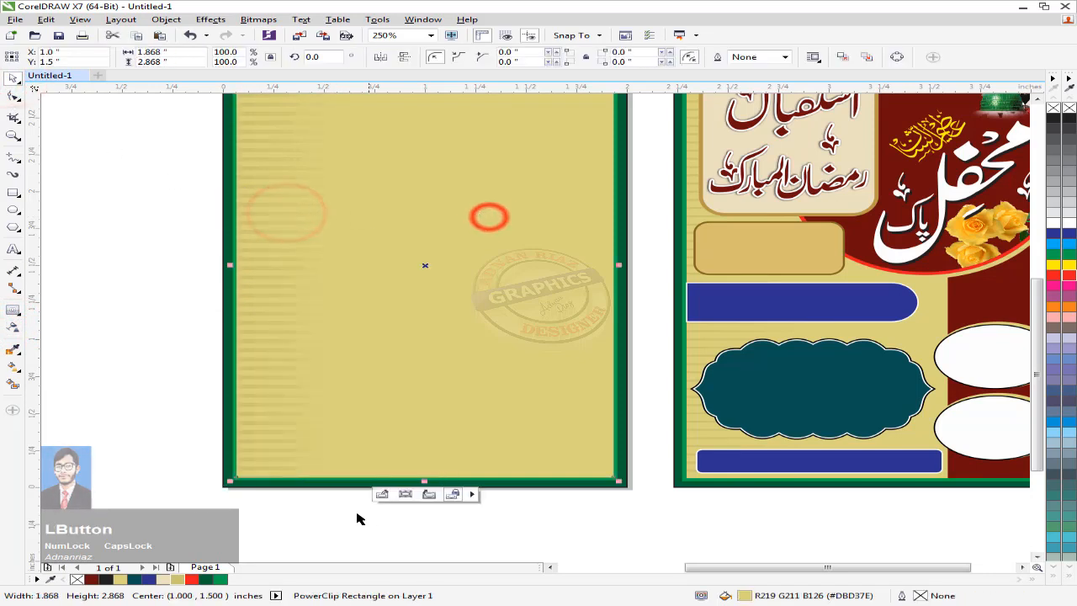
left_click(384, 494)
Step: Mirror a copy of the stripes to the right edge, group both sets, and stop editing
left_click_drag(271, 386, 260, 411)
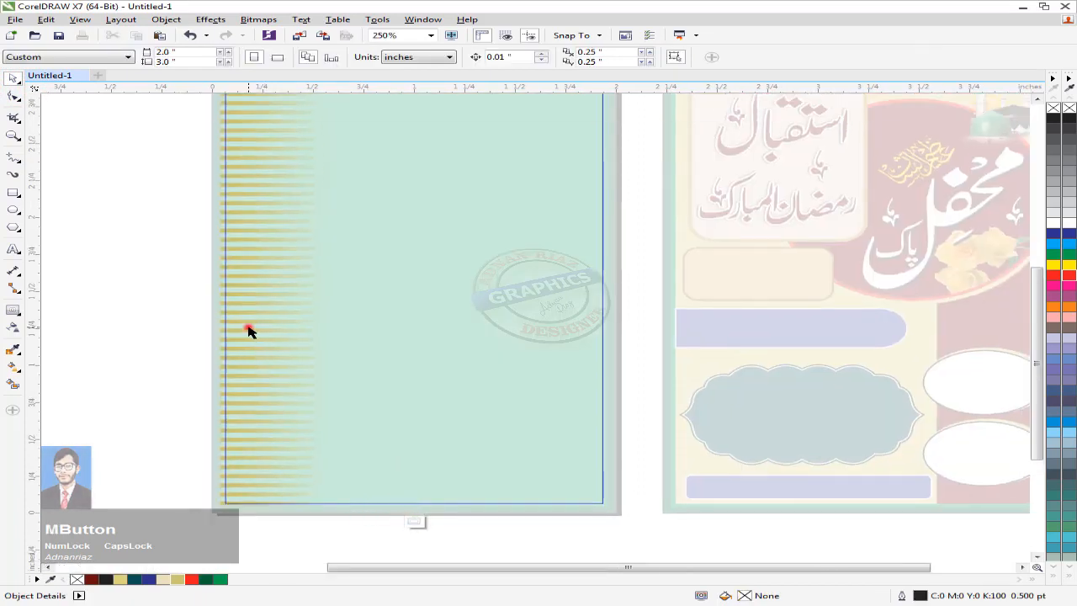
left_click(234, 334)
left_click_drag(213, 295, 558, 311)
scroll(539, 310, "down", 3)
left_click(378, 305, "shift")
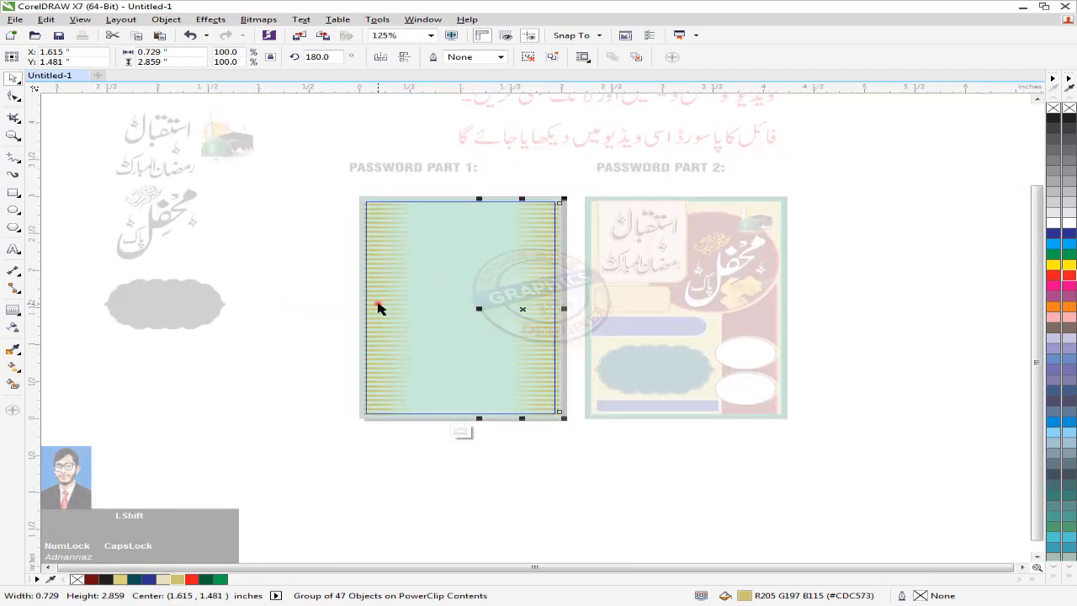
key("ctrl+g")
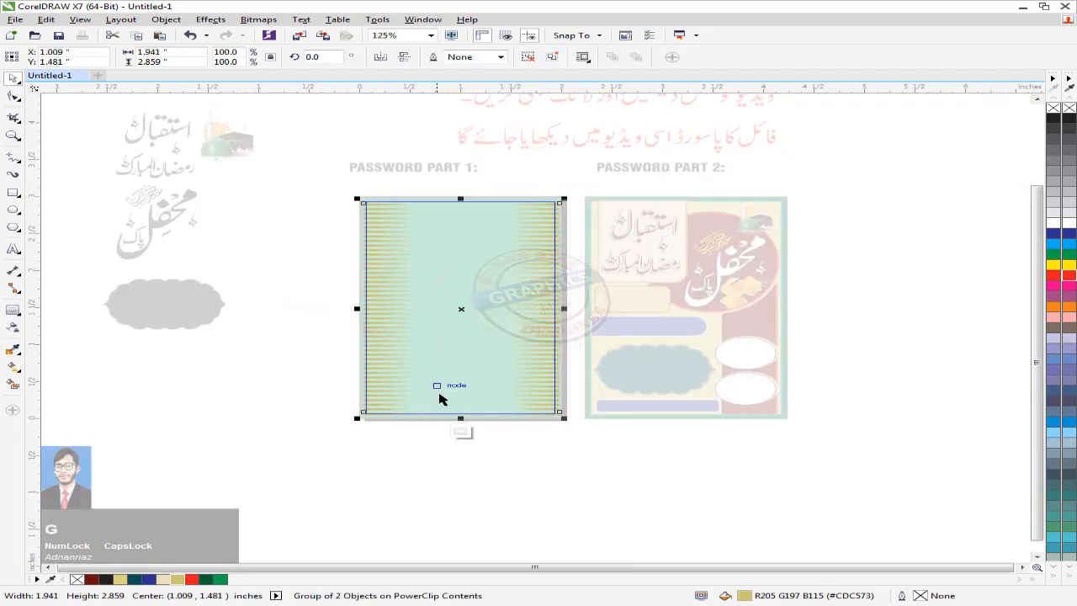
left_click(464, 430)
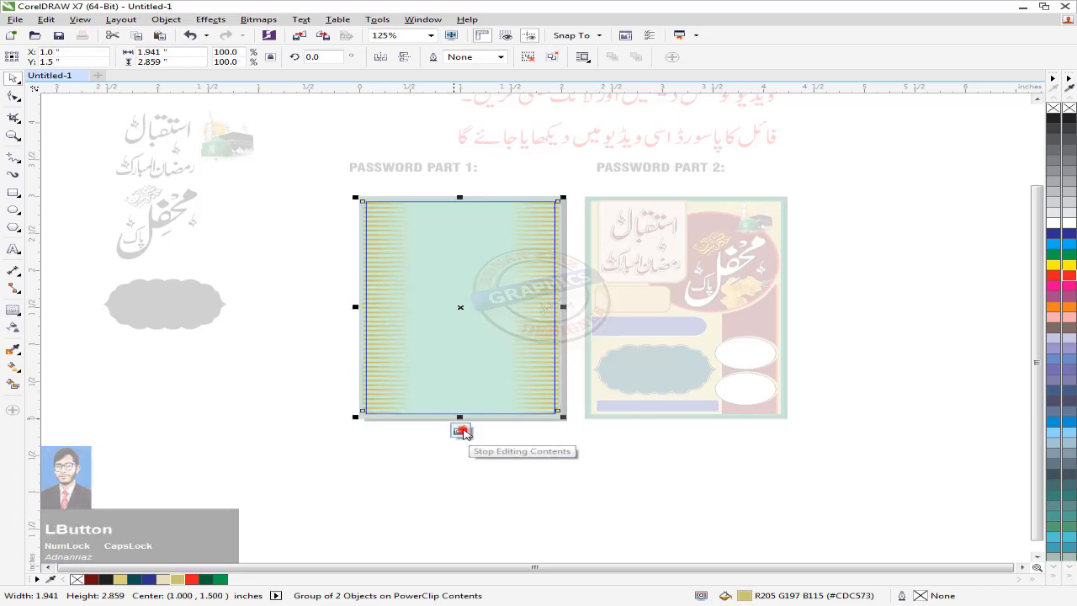
middle_click(462, 483)
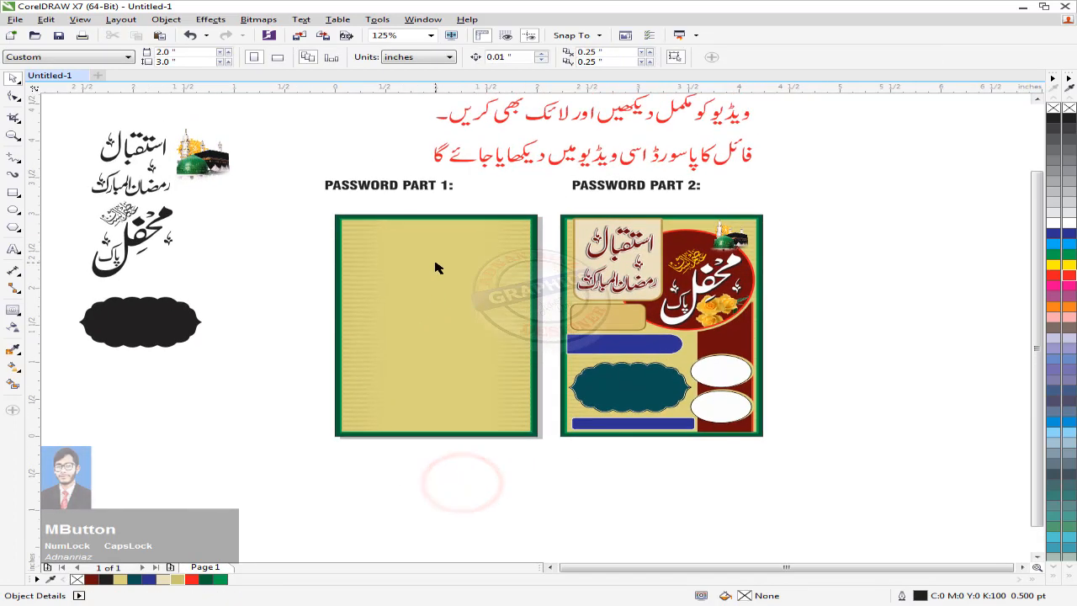
scroll(406, 233, "up", 4)
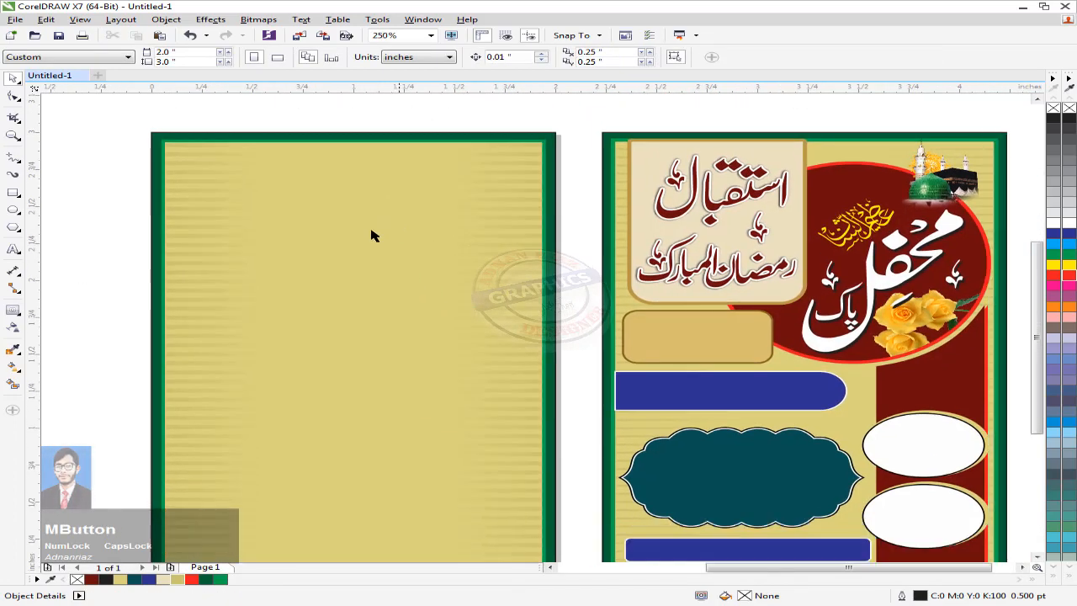
Step: Draw an oval near the top of the panel, filled dark red with no outline
left_click(14, 209)
left_click_drag(250, 167, 533, 374)
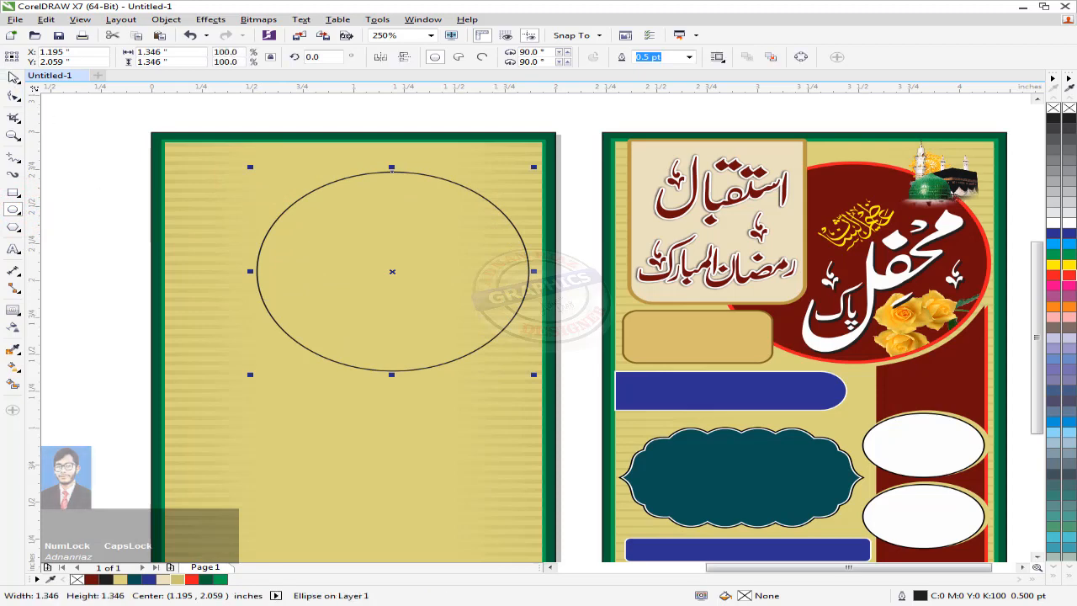
left_click(14, 77)
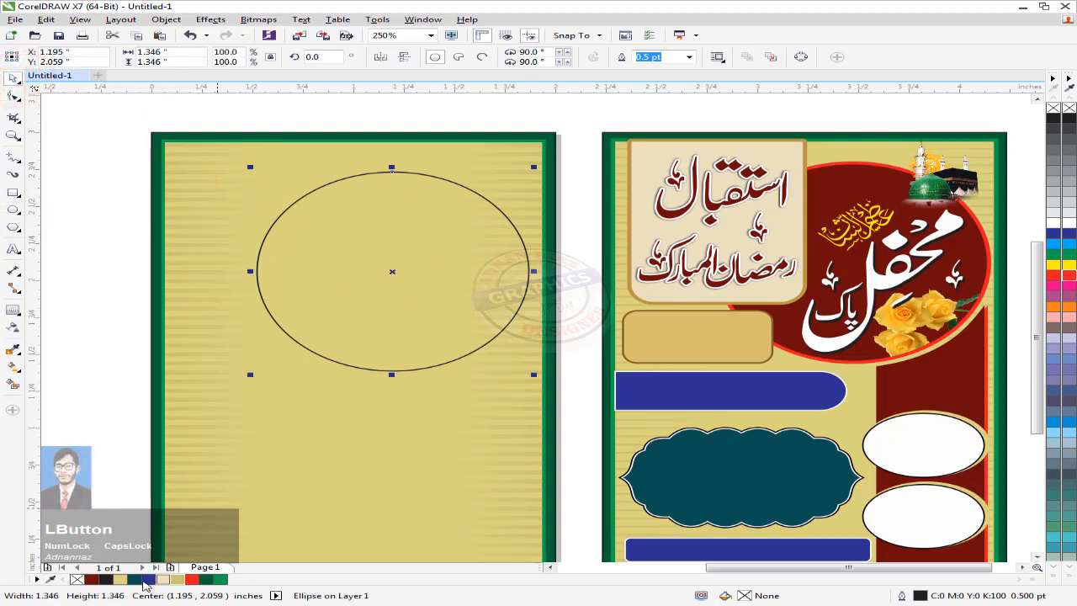
left_click(91, 579)
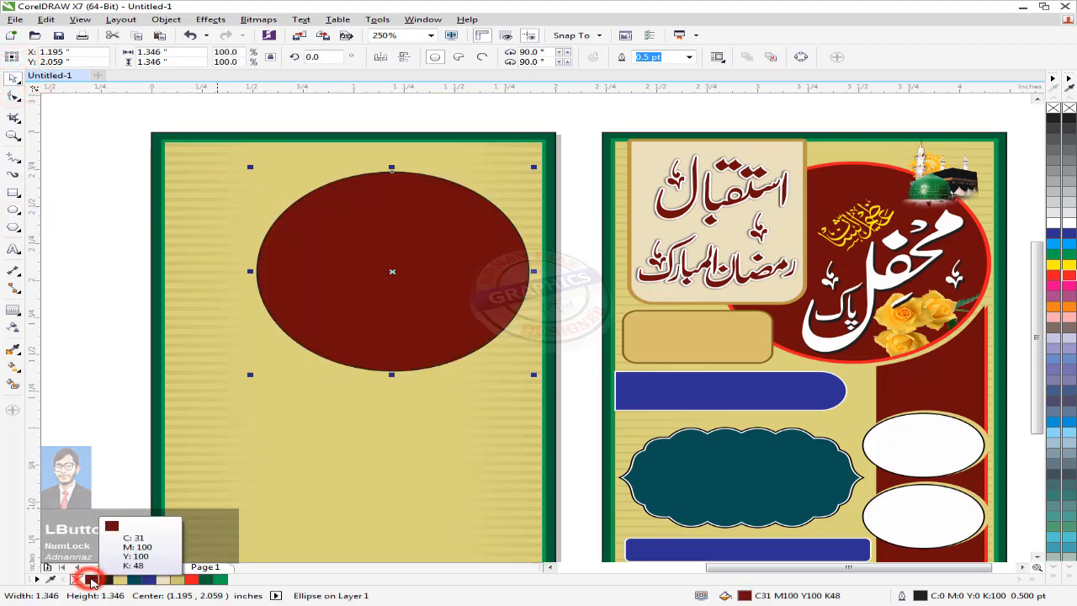
right_click(1052, 107)
Step: Add an outward contour ring to the oval, break it apart, and outline the ring red
left_click(12, 310)
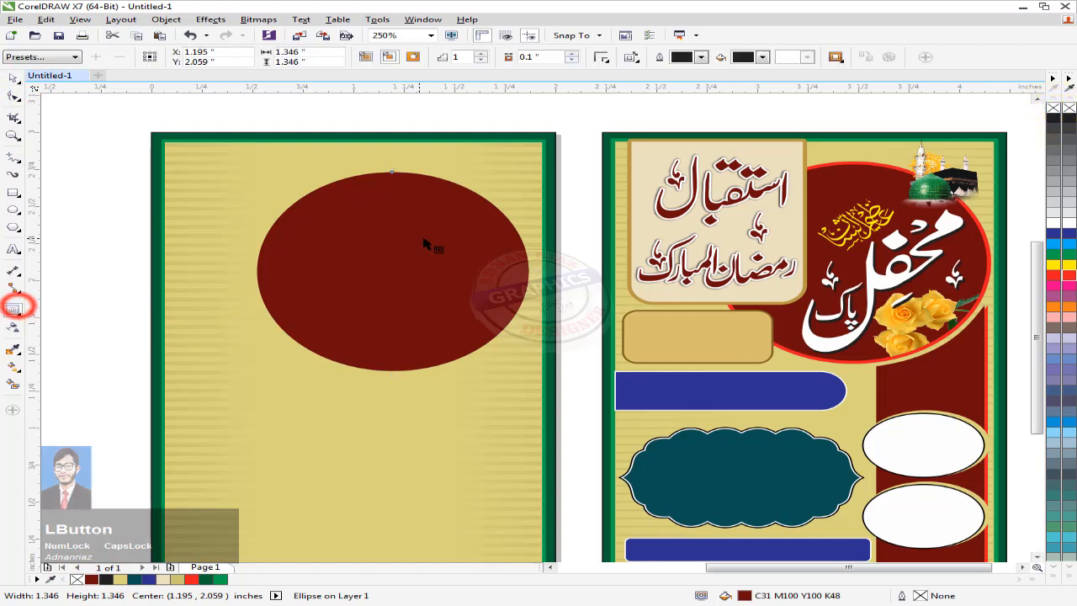
left_click_drag(459, 189, 393, 174)
left_click(16, 75)
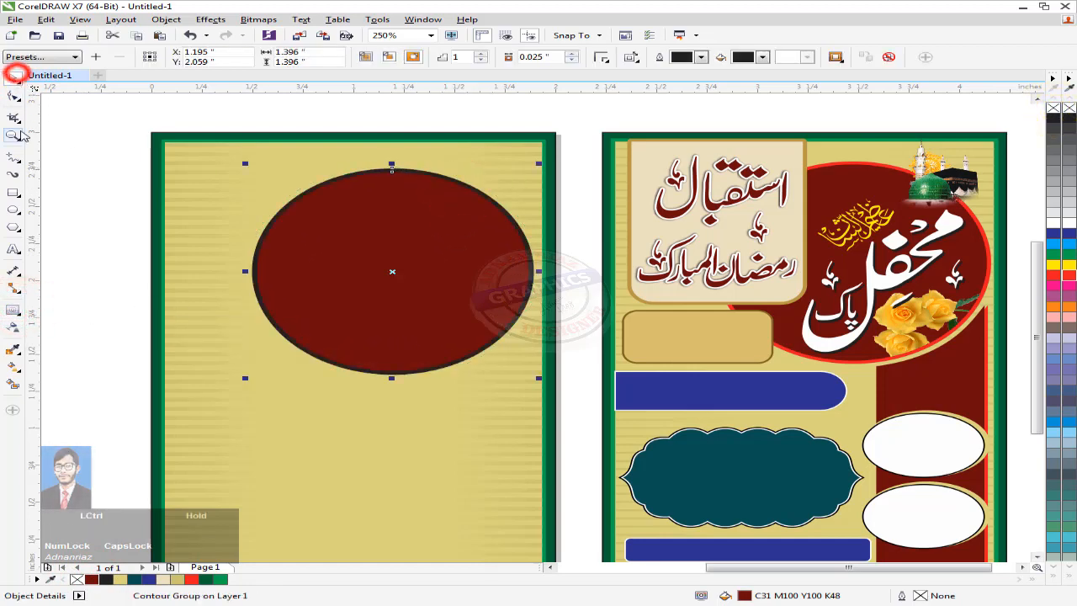
key("ctrl+k")
left_click(94, 161)
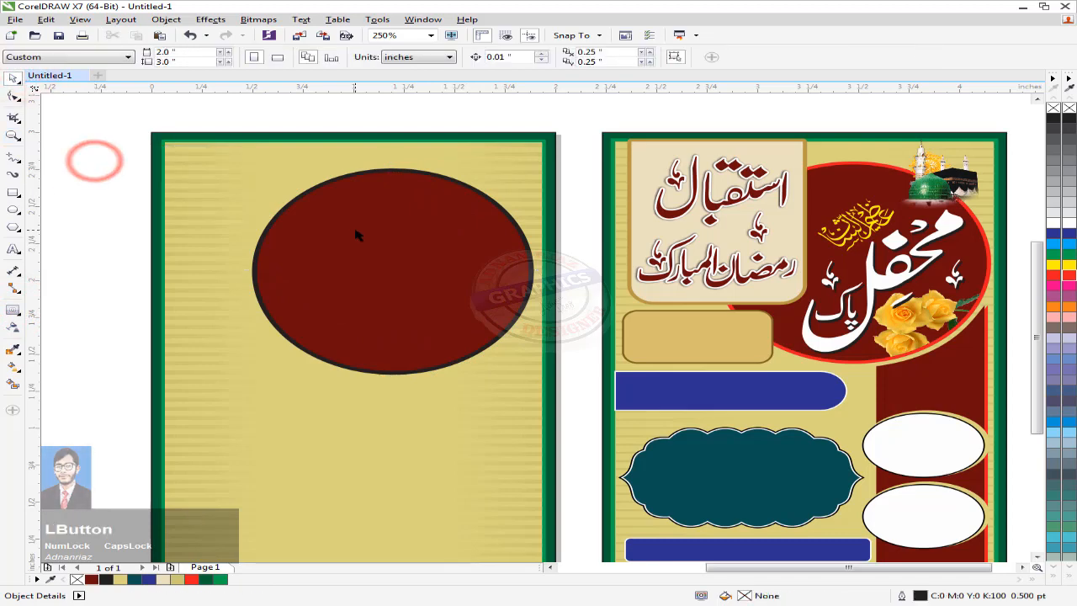
left_click(423, 174)
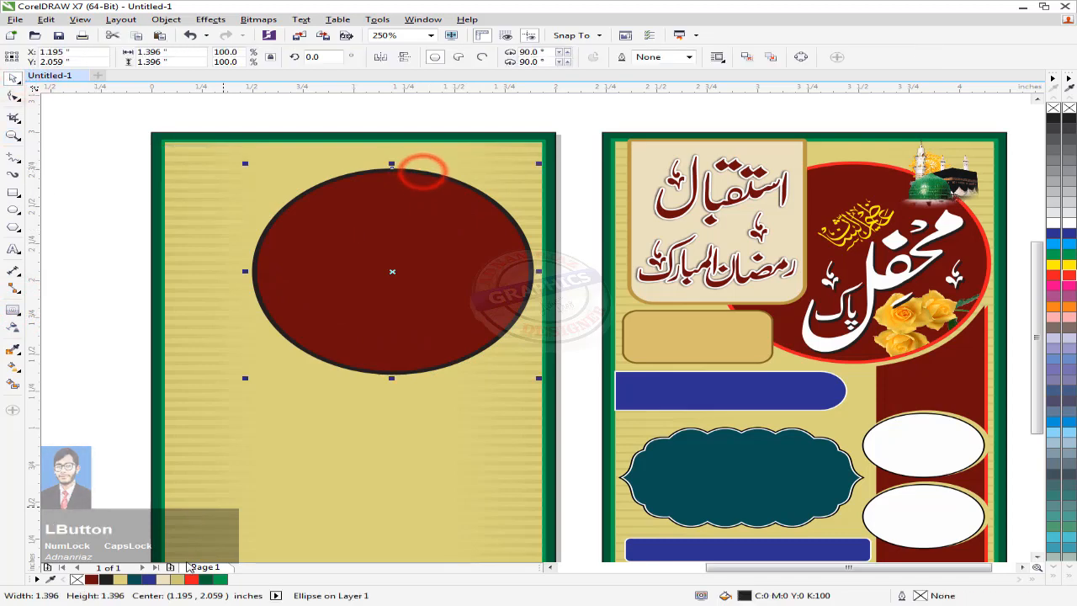
right_click(192, 579)
Step: Move the oval and its ring slightly higher on the panel
left_click(92, 397)
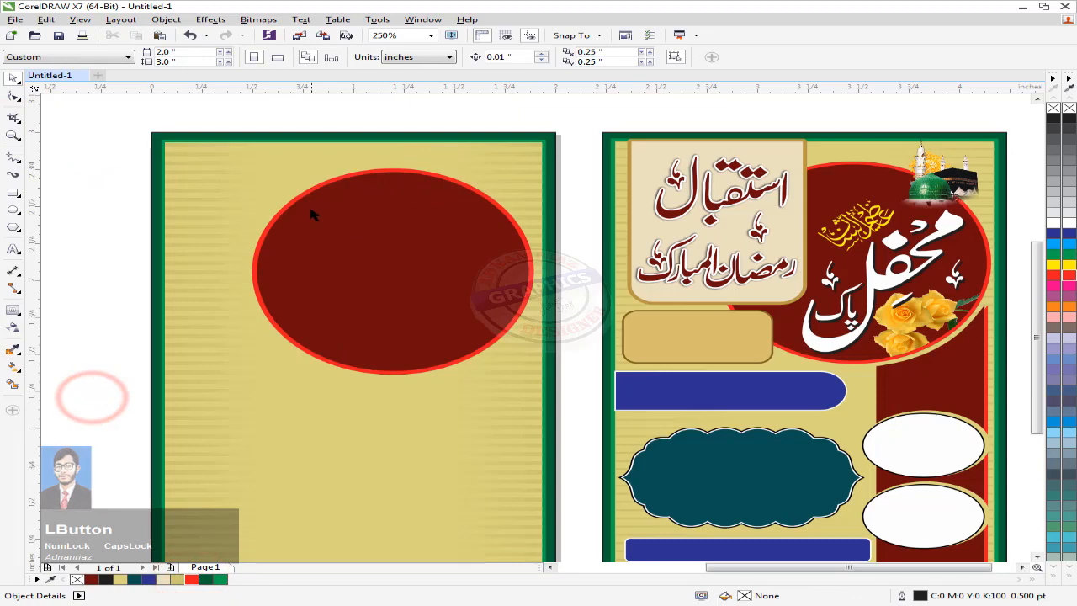
scroll(361, 192, "down", 2)
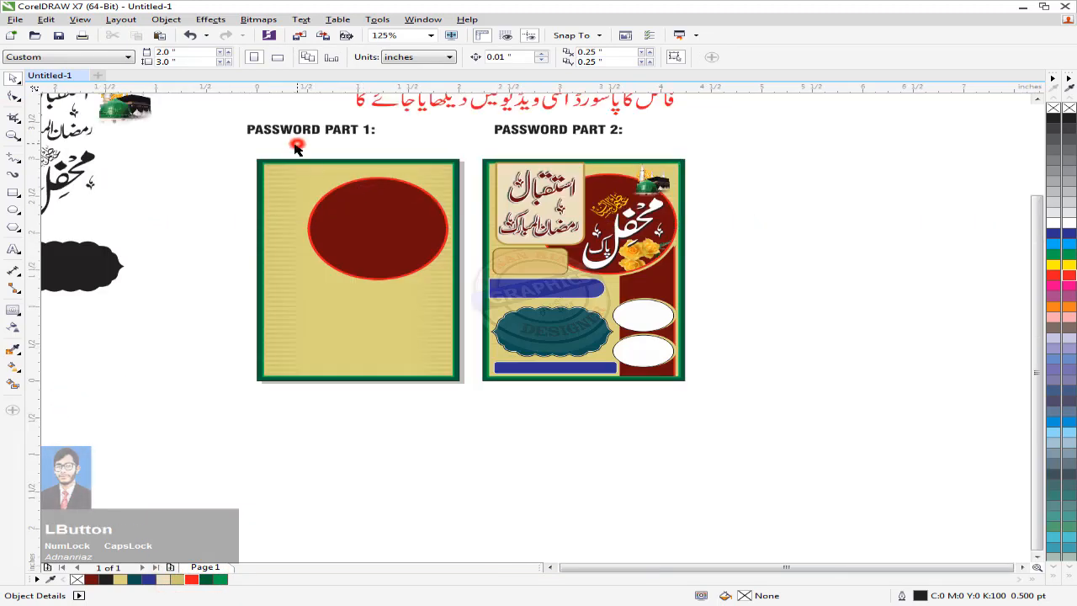
left_click_drag(296, 147, 459, 289)
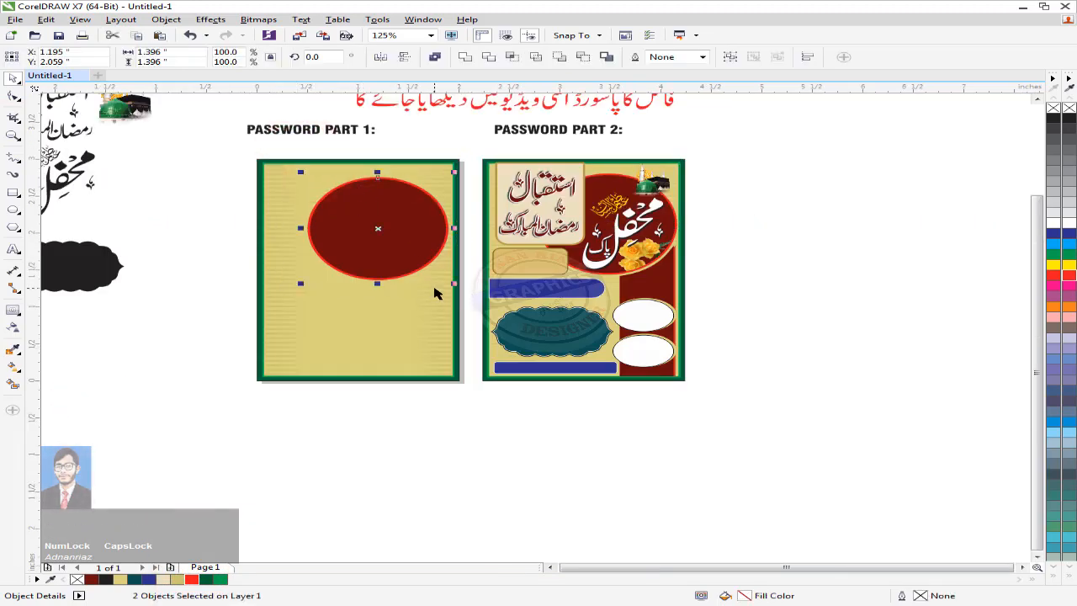
scroll(375, 223, "up", 2)
middle_click(376, 249)
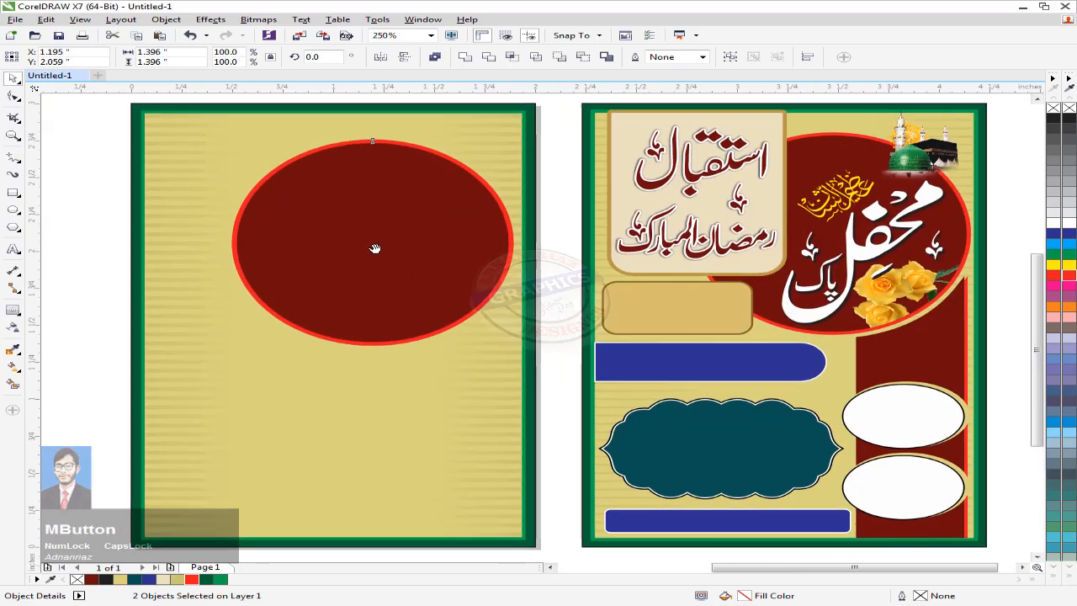
left_click_drag(370, 276, 374, 259)
scroll(383, 255, "down", 1)
middle_click(385, 255)
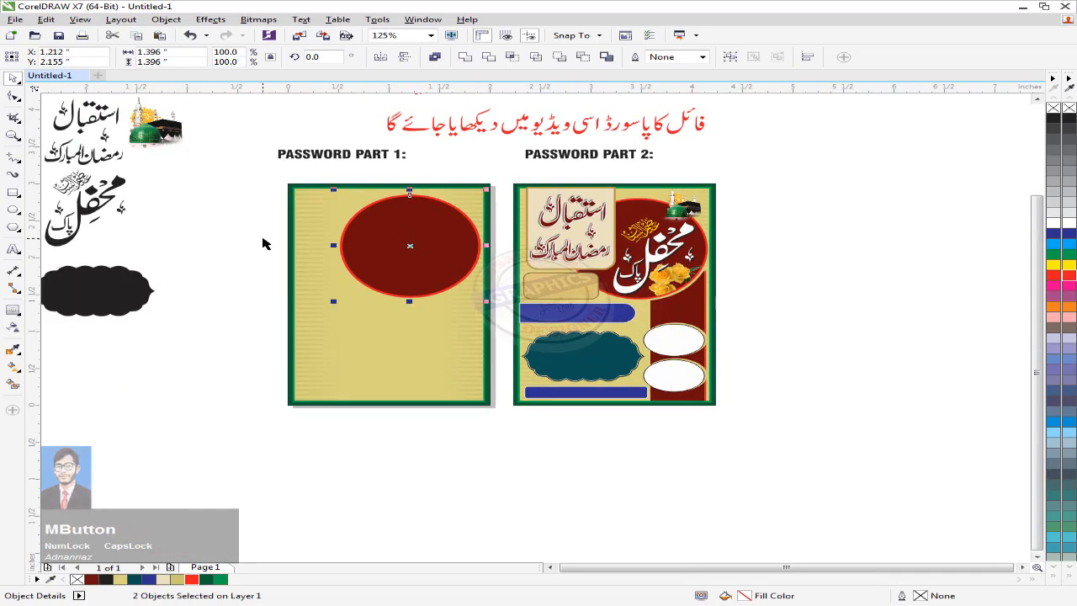
left_click(262, 244)
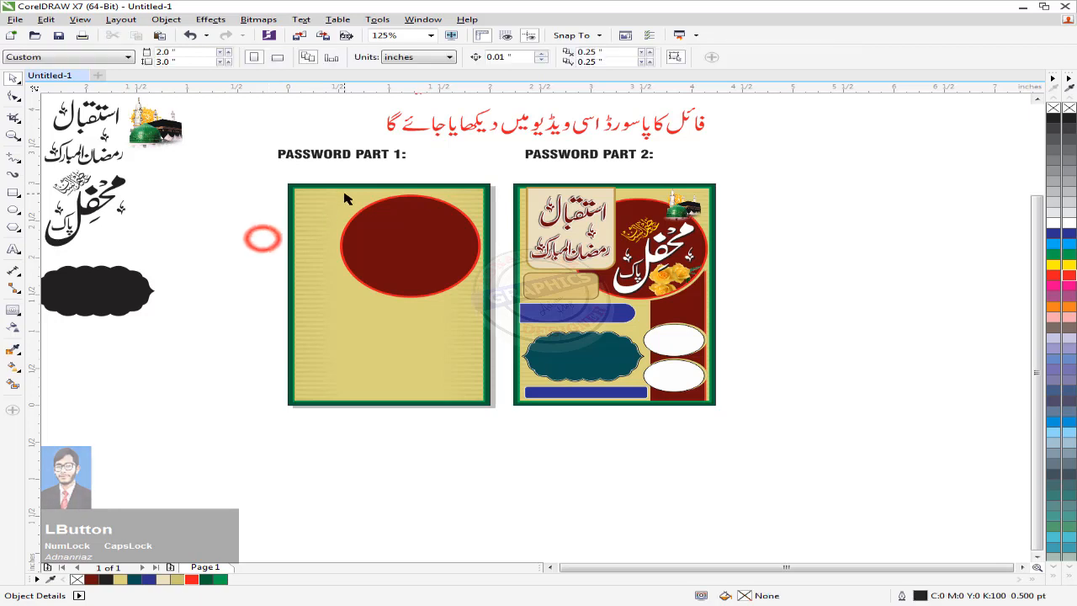
Step: Draw a tall rectangle over the panel's top with both bottom corners rounded
left_click(13, 192)
scroll(316, 156, "up", 1)
left_click_drag(321, 138, 517, 385)
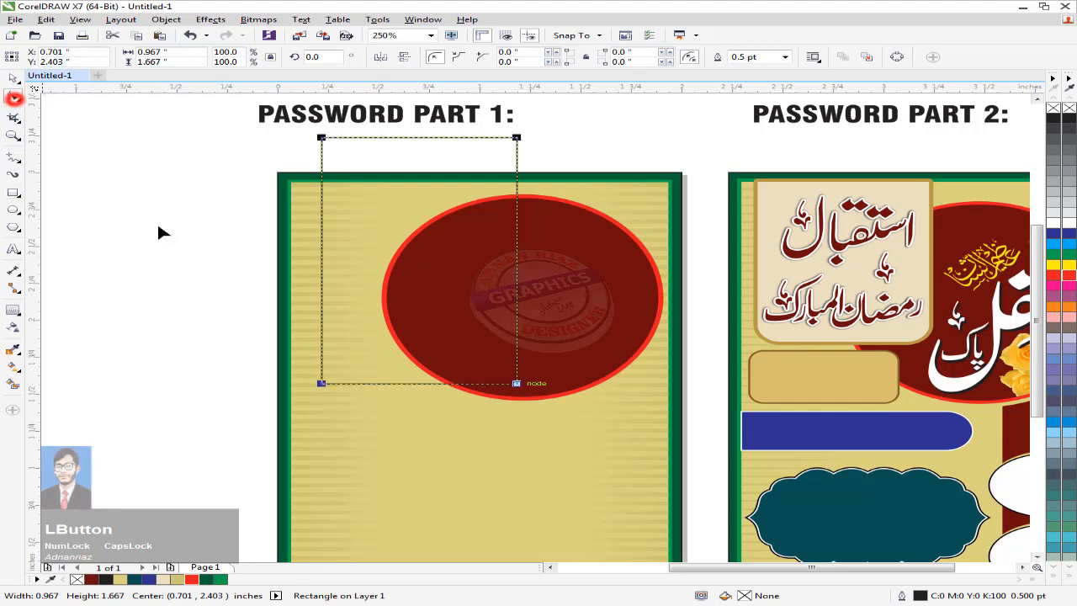
left_click_drag(321, 383, 523, 367)
left_click(324, 384, "shift")
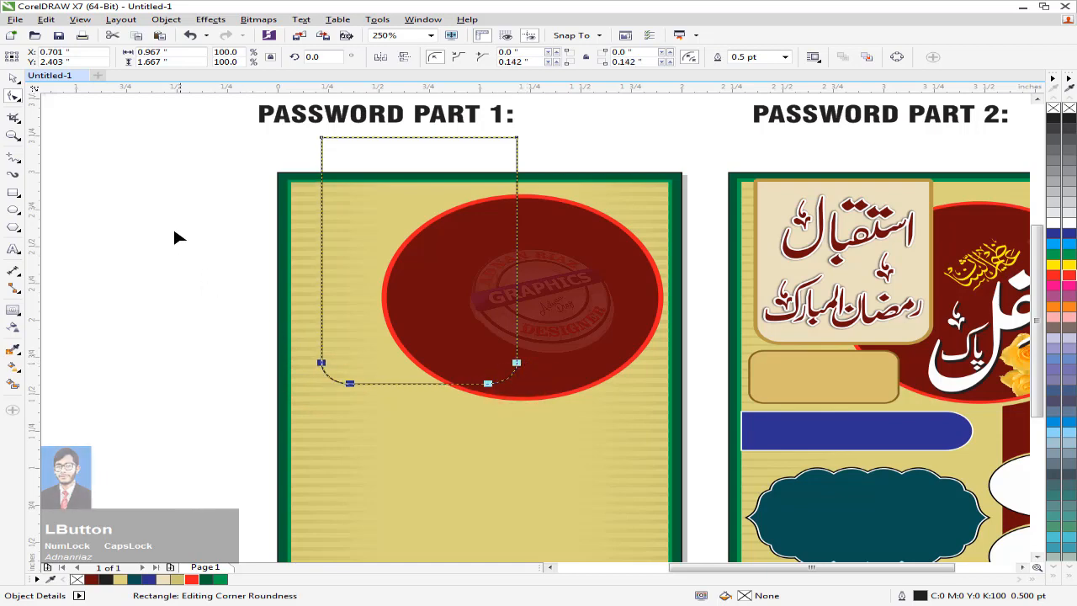
left_click(14, 79)
left_click(213, 296)
left_click_drag(203, 303, 130, 259)
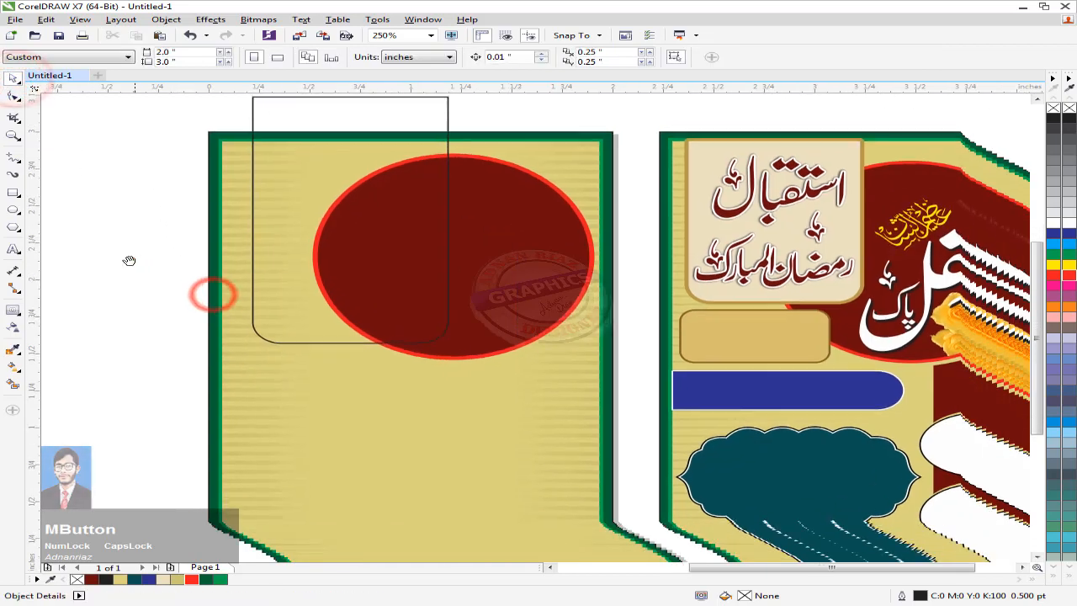
Step: Intersect the rounded rectangle with the shape beneath it and delete the original rectangle
left_click(303, 218)
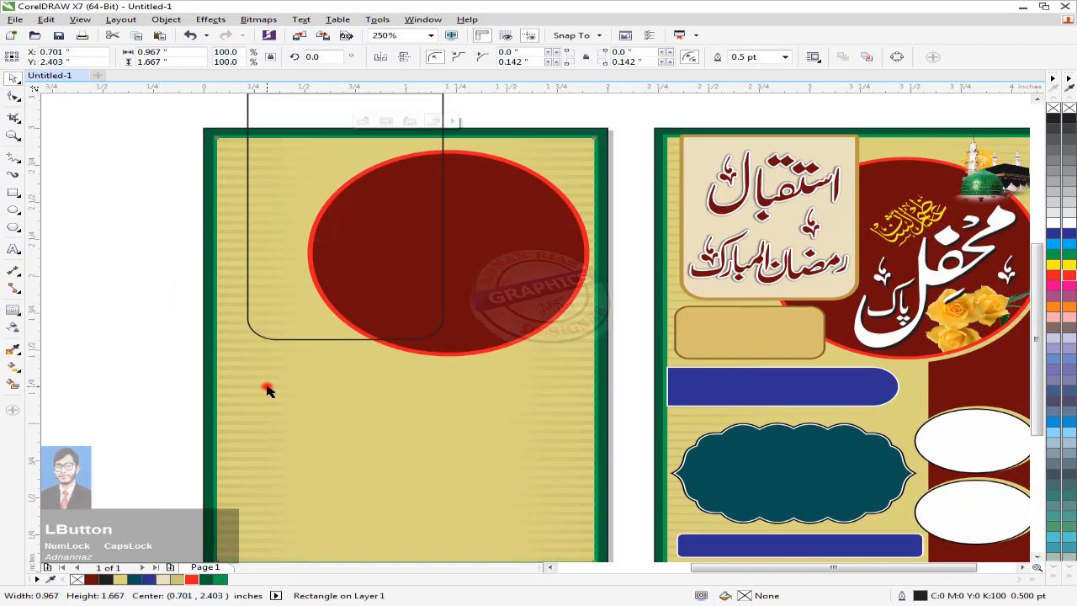
left_click(304, 292, "shift")
left_click(510, 56)
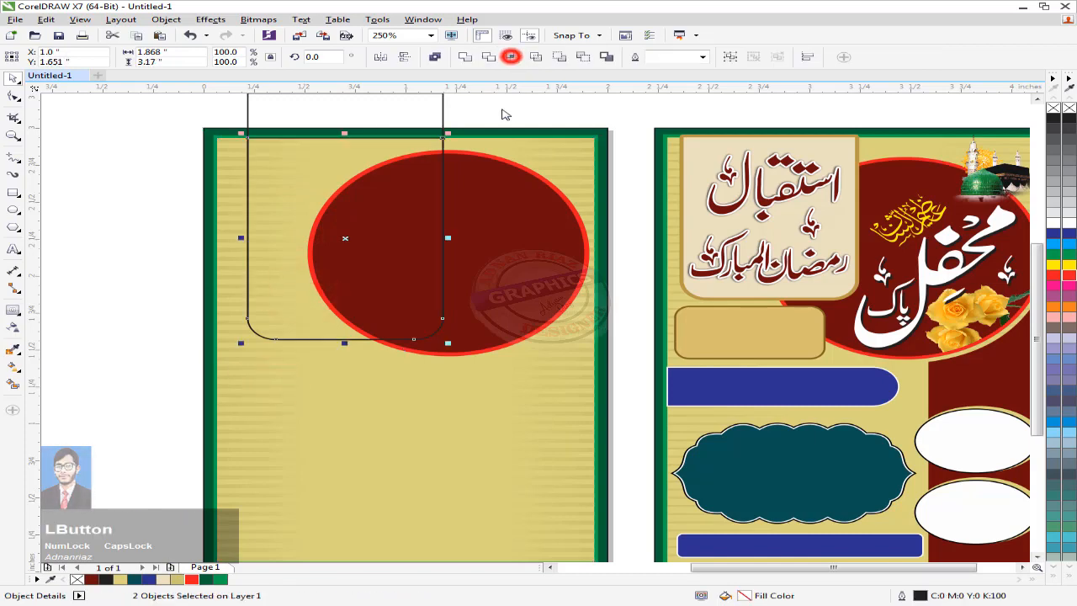
left_click(503, 109)
left_click(418, 113)
key("Delete")
left_click(344, 163)
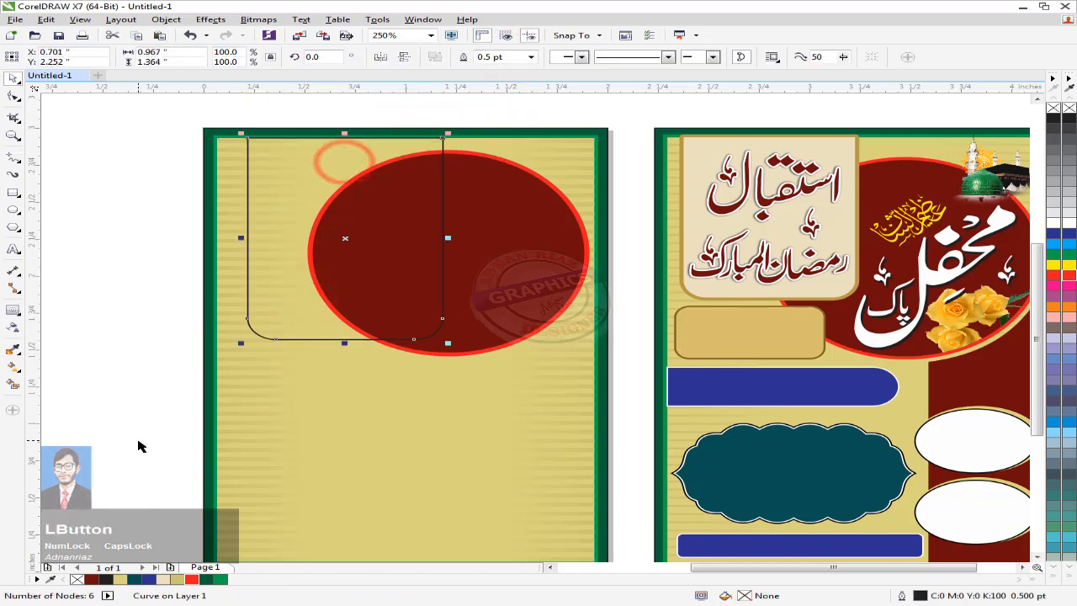
Step: Fill the intersected shape light cream with a tan 2.0 pt outline
right_click(176, 579)
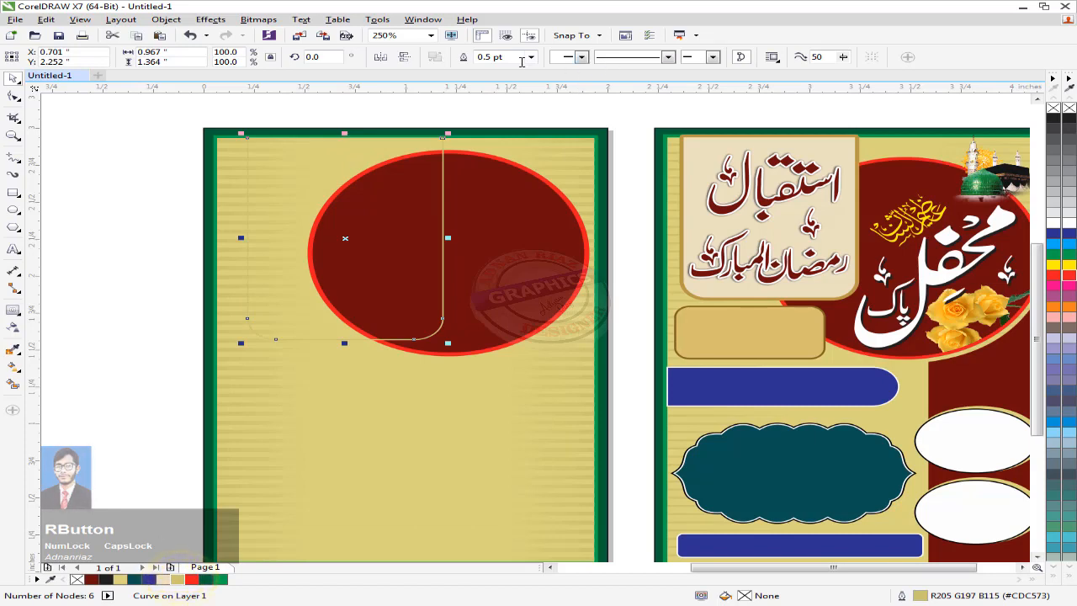
left_click(163, 579)
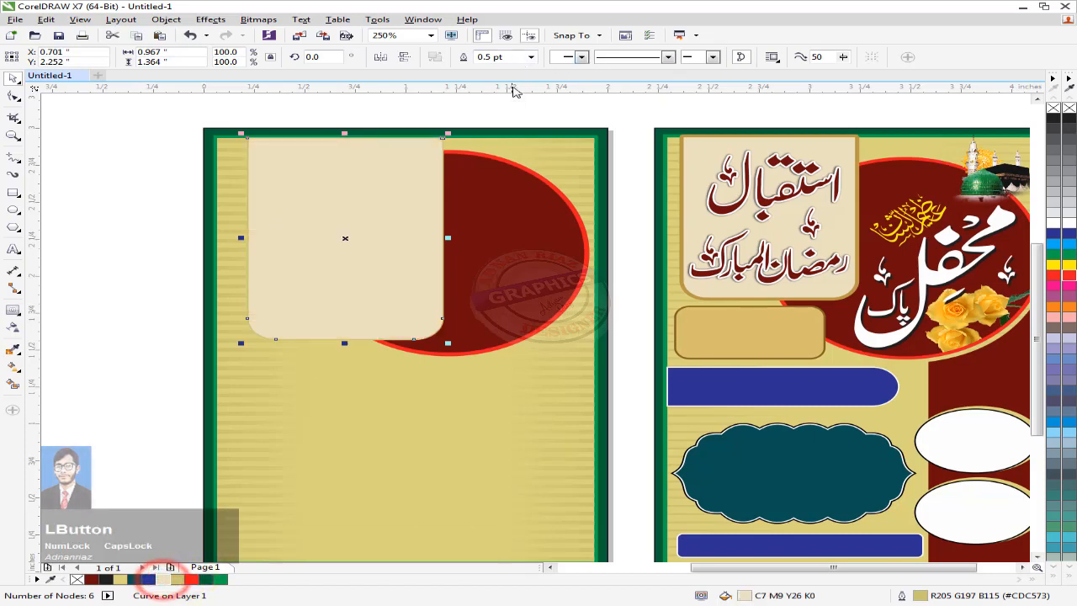
left_click(531, 56)
left_click(494, 122)
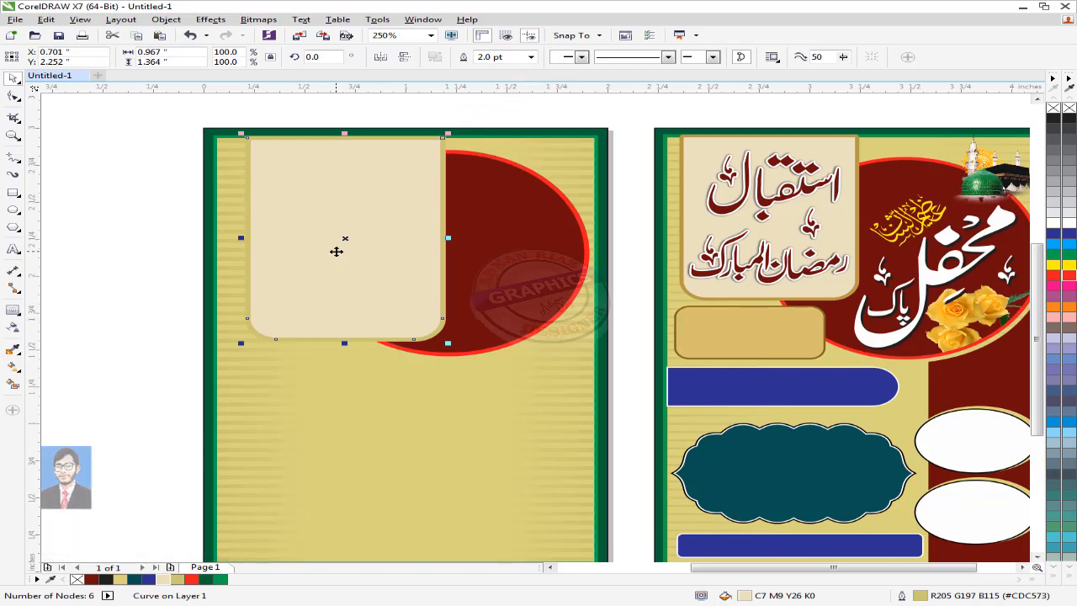
Step: Change the panel's outline colour to olive R173 G165 B79 in the Outline Pen settings
key("F12")
left_click(457, 198)
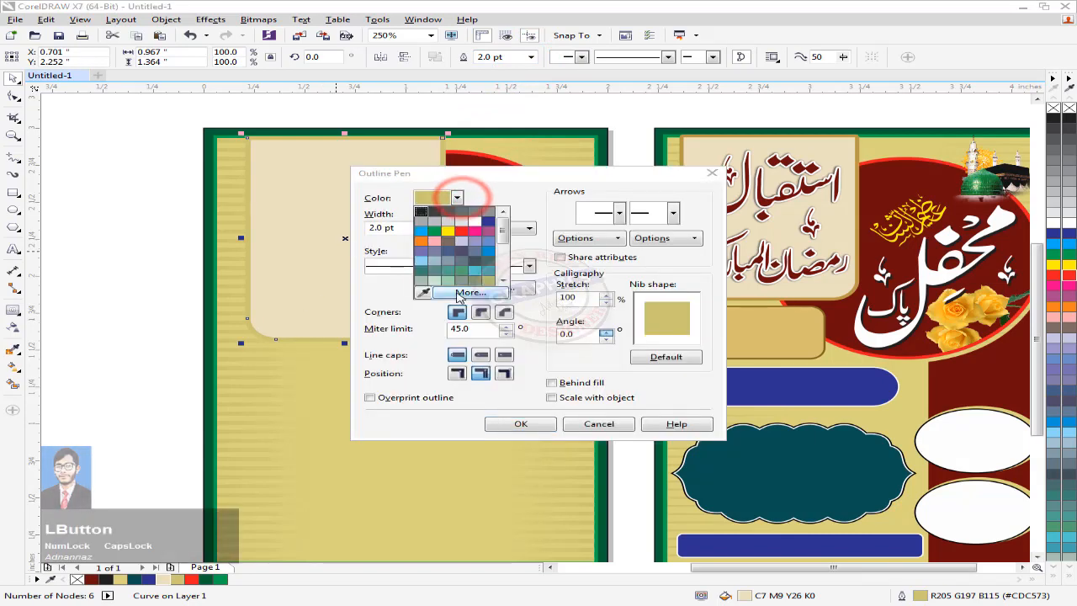
left_click(468, 293)
left_click(366, 193)
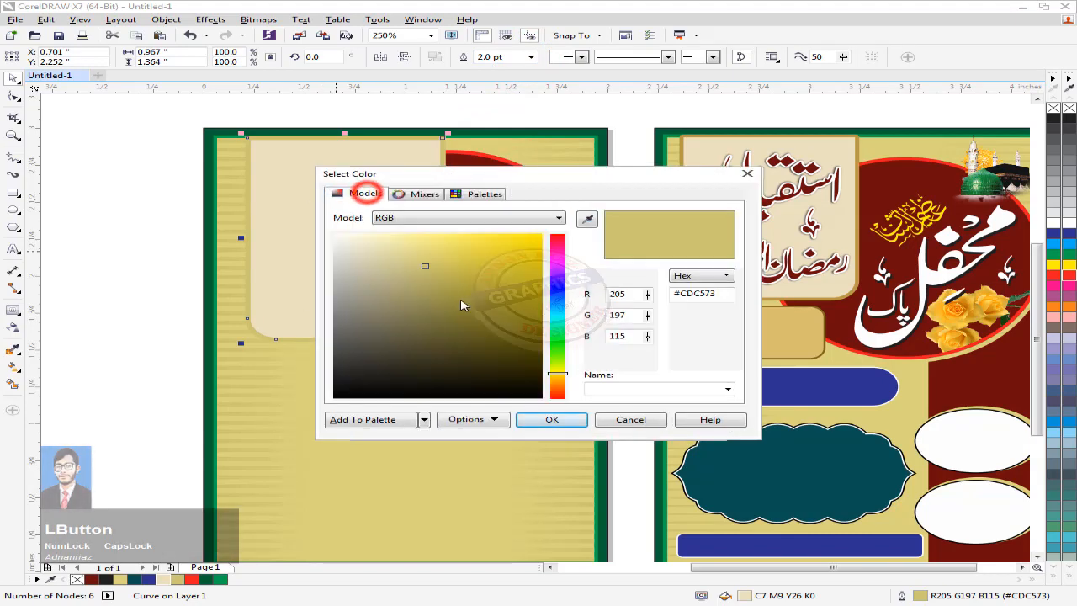
left_click_drag(425, 269, 441, 280)
left_click(552, 419)
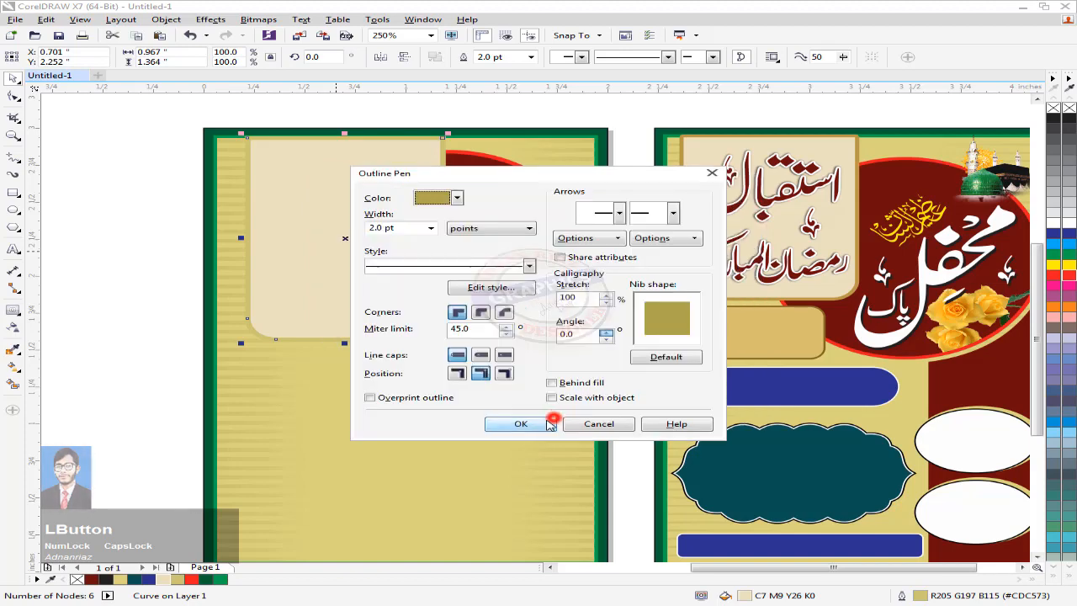
left_click(522, 423)
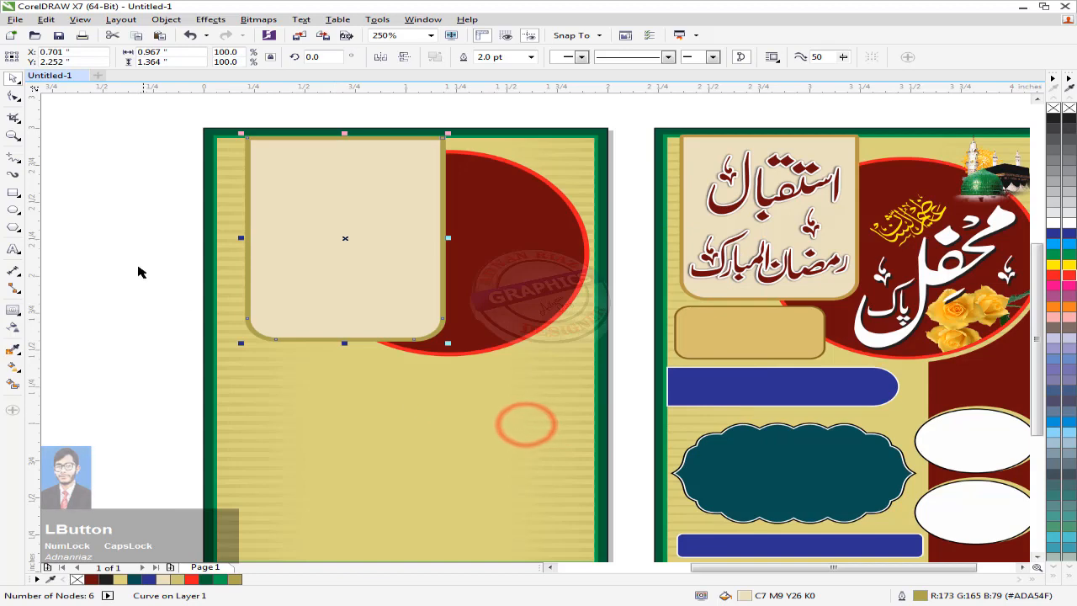
left_click(137, 266)
Step: Eyedrop Part 2's border colour and apply it as the cream panel's outline colour
left_click_drag(305, 226, 288, 219)
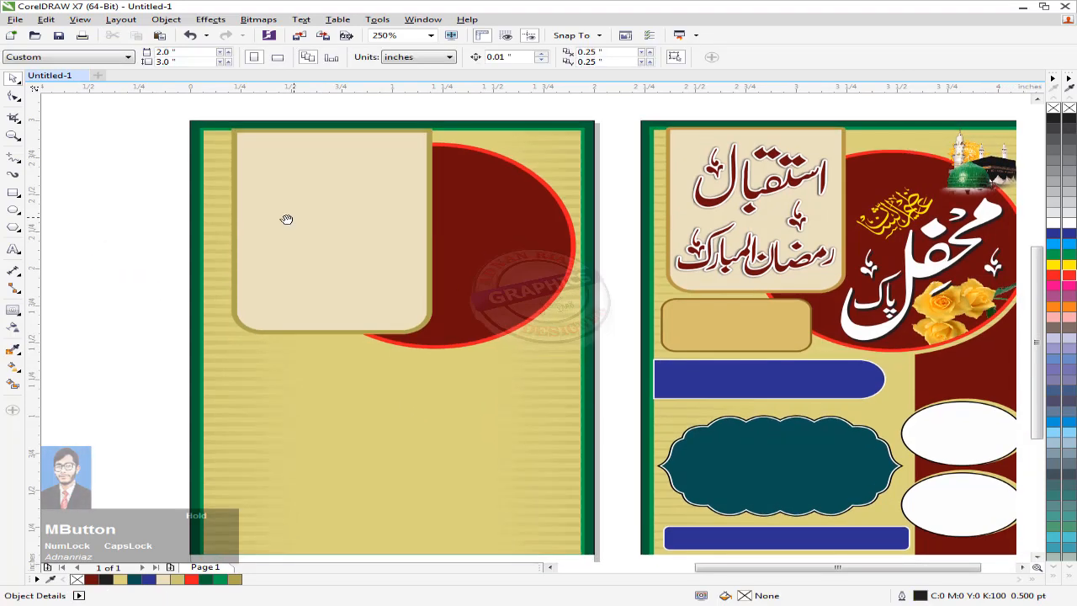
left_click(50, 579)
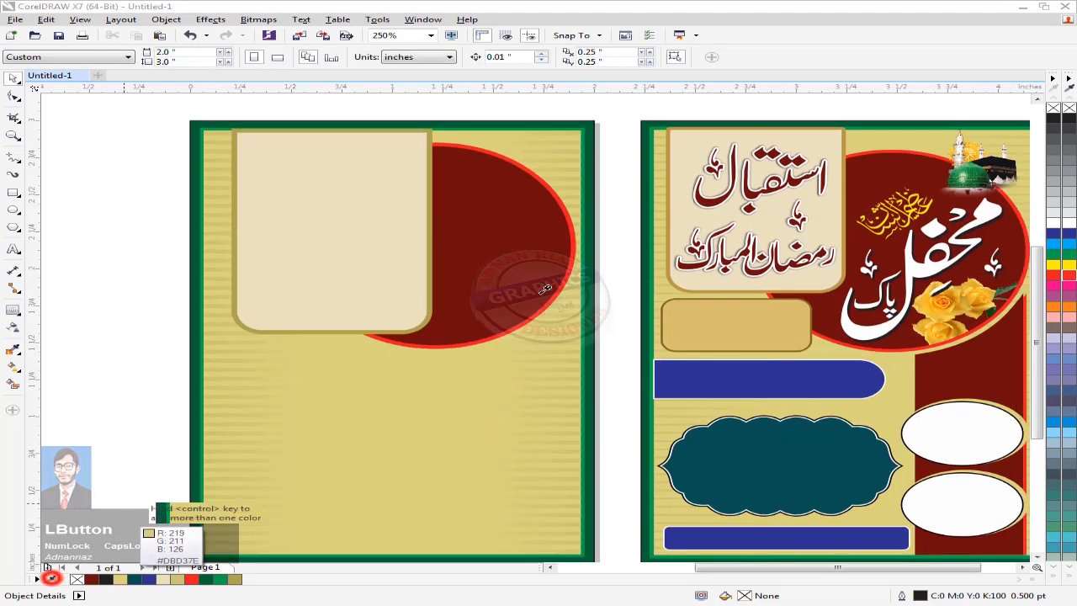
left_click(669, 129)
left_click(310, 271)
right_click(249, 579)
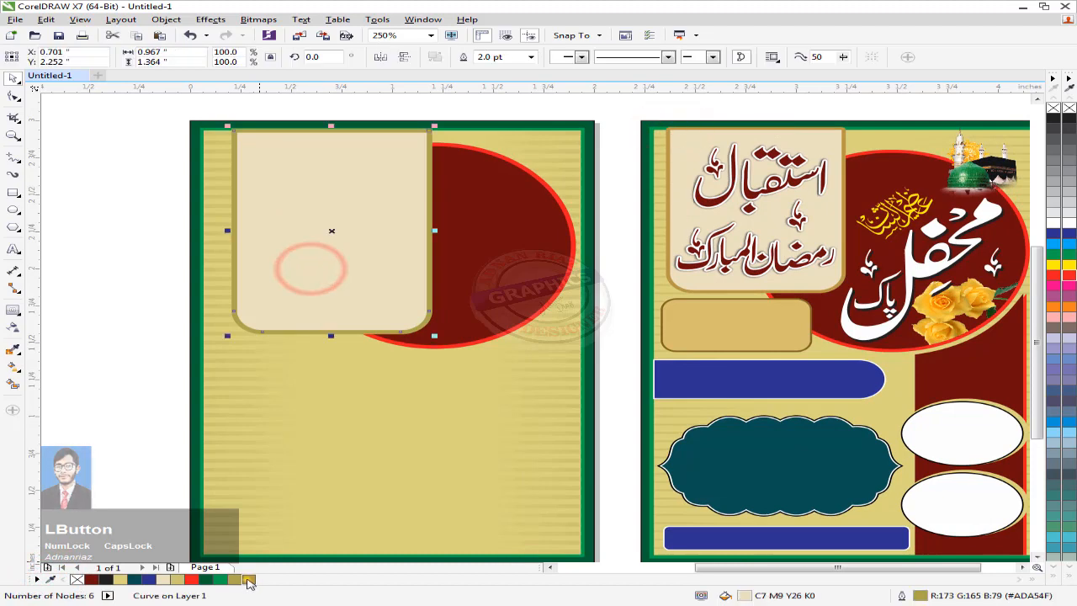
left_click(111, 405)
left_click_drag(356, 282, 318, 269)
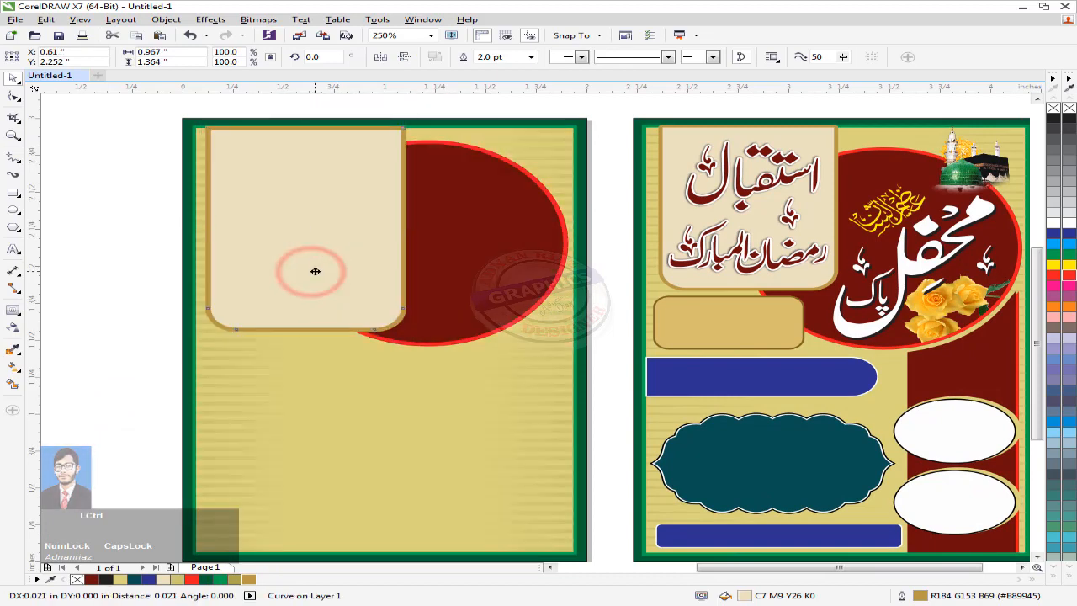
Step: Set the cream panel's outline width to 1.5 pt
left_click(531, 58)
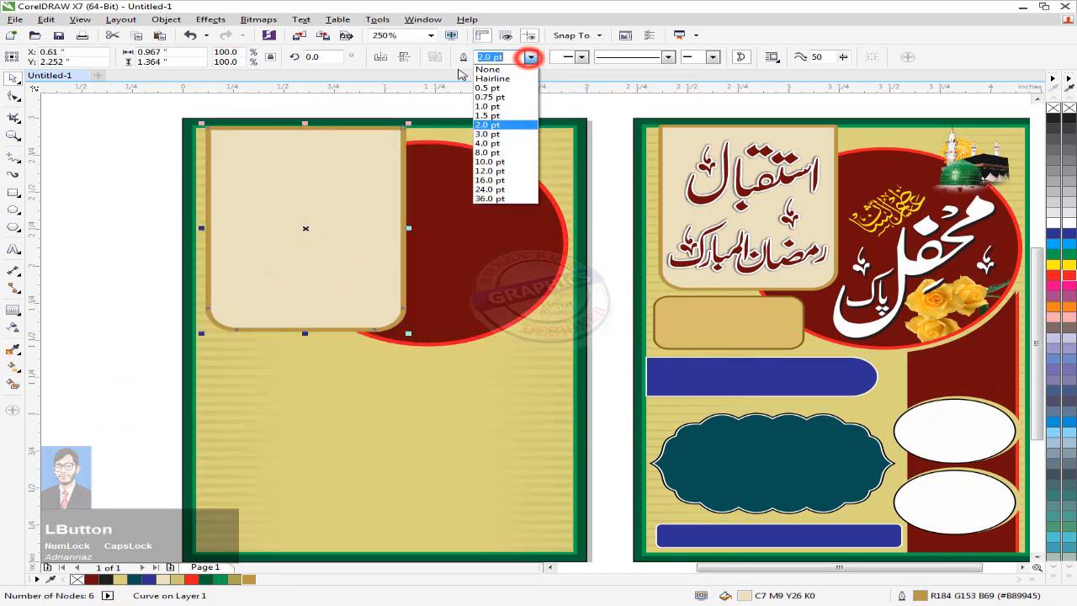
left_click(494, 110)
left_click(103, 192)
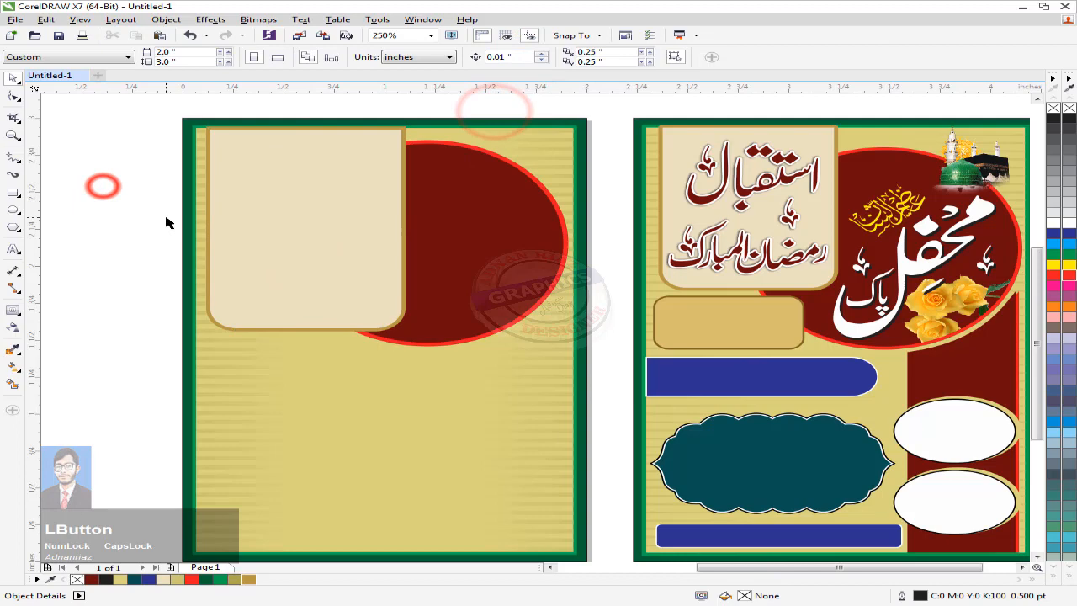
Step: Shift the cream panel and red circle together slightly to the right
left_click(467, 258)
key("ctrl+z")
left_click(605, 172)
left_click_drag(607, 124, 280, 370)
scroll(523, 226, "up", 1)
scroll(523, 225, "up", 1)
left_click_drag(452, 250, 457, 250)
scroll(542, 254, "down", 1)
Step: Narrow the cream panel slightly and move the calligraphy into Part 1's red circle
left_click(385, 251)
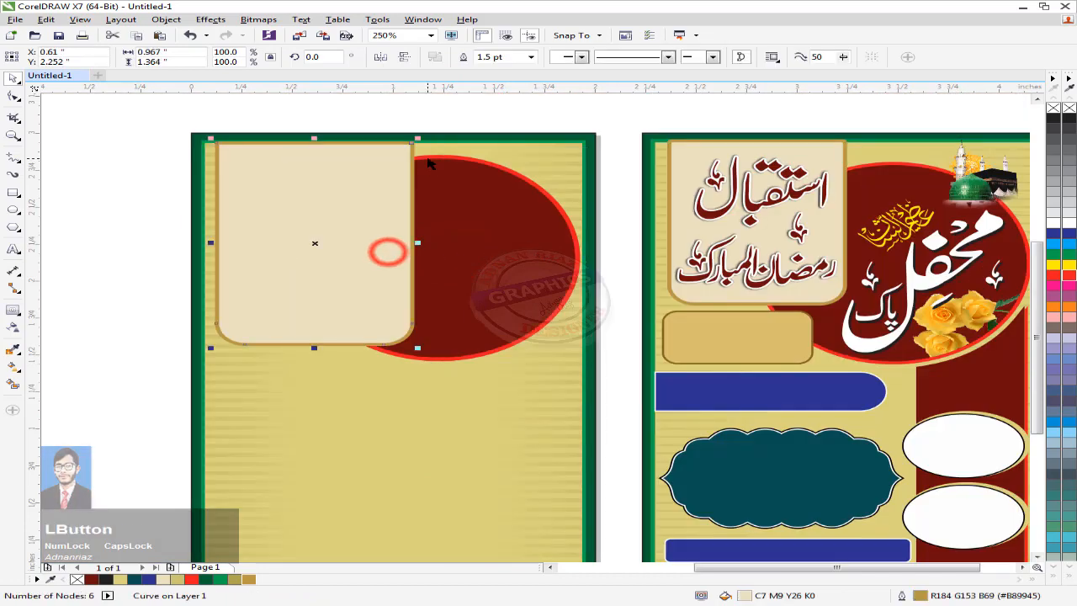
left_click_drag(406, 242, 404, 243)
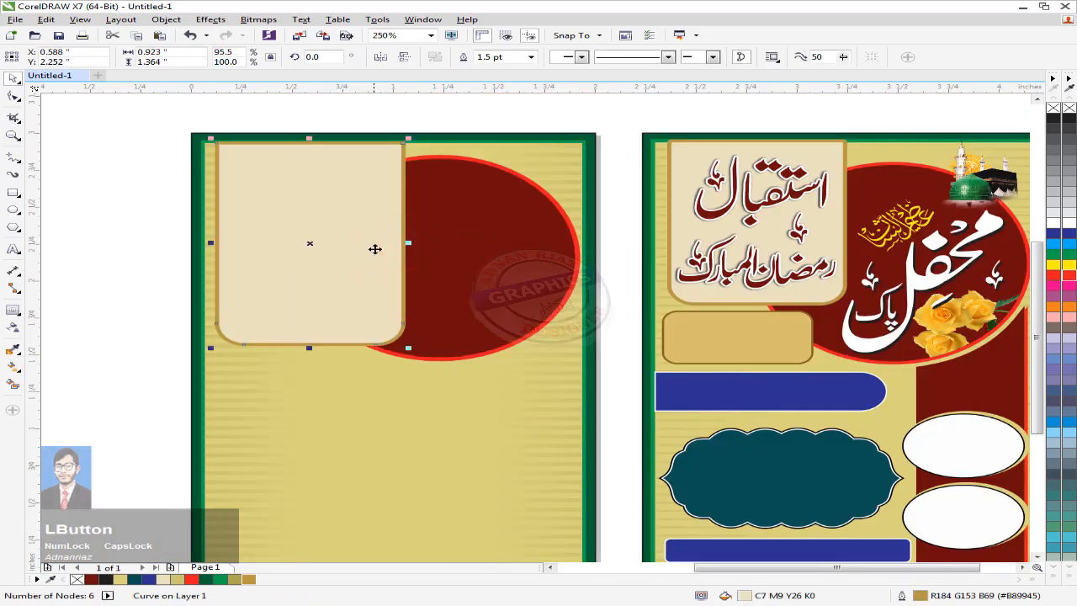
scroll(386, 247, "down", 1)
left_click_drag(154, 220, 505, 252)
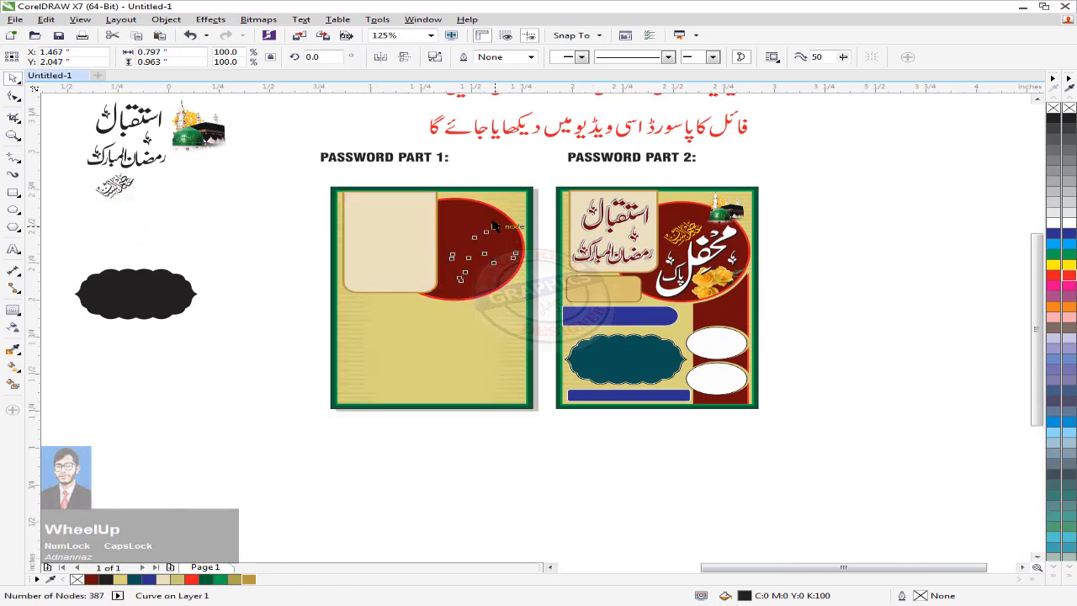
Step: Bring the calligraphy forward, shrink it to about 93% and colour it white
scroll(494, 224, "up", 1)
key("Page_Up")
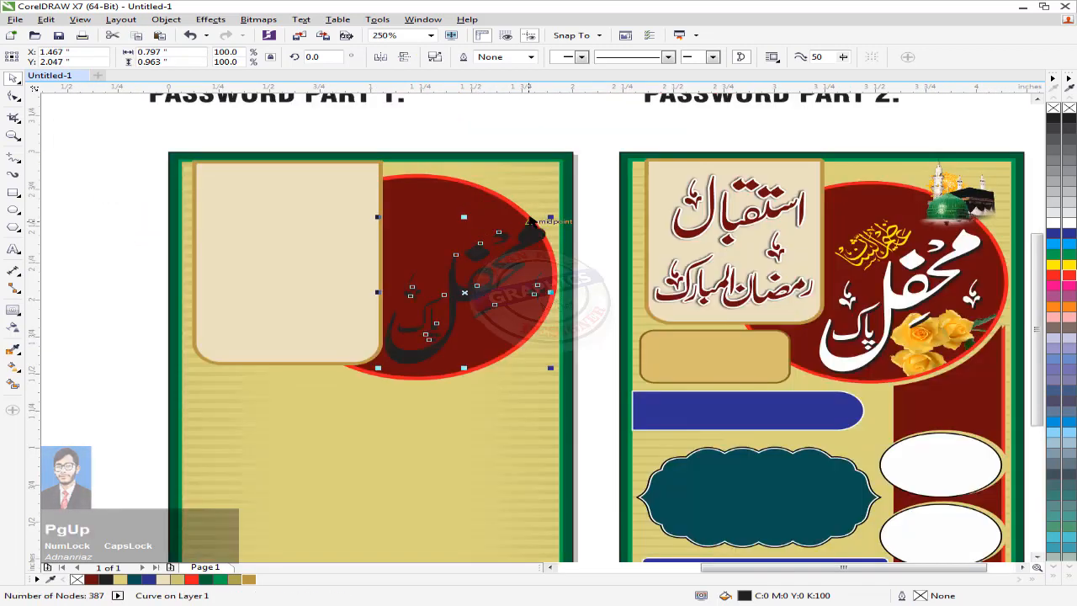
left_click_drag(551, 217, 540, 225)
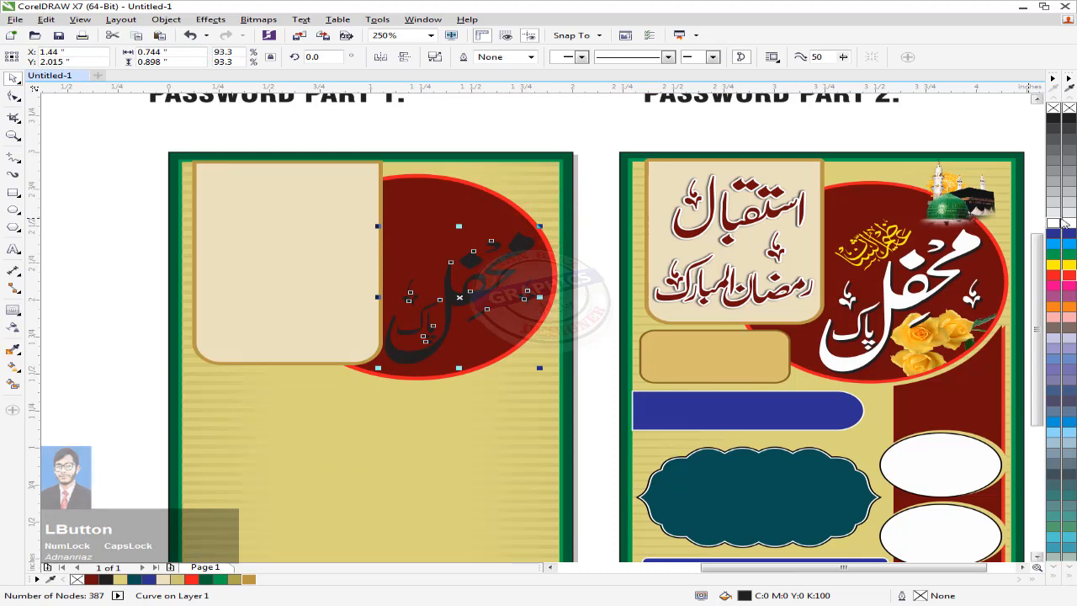
left_click(1058, 223)
left_click(548, 135)
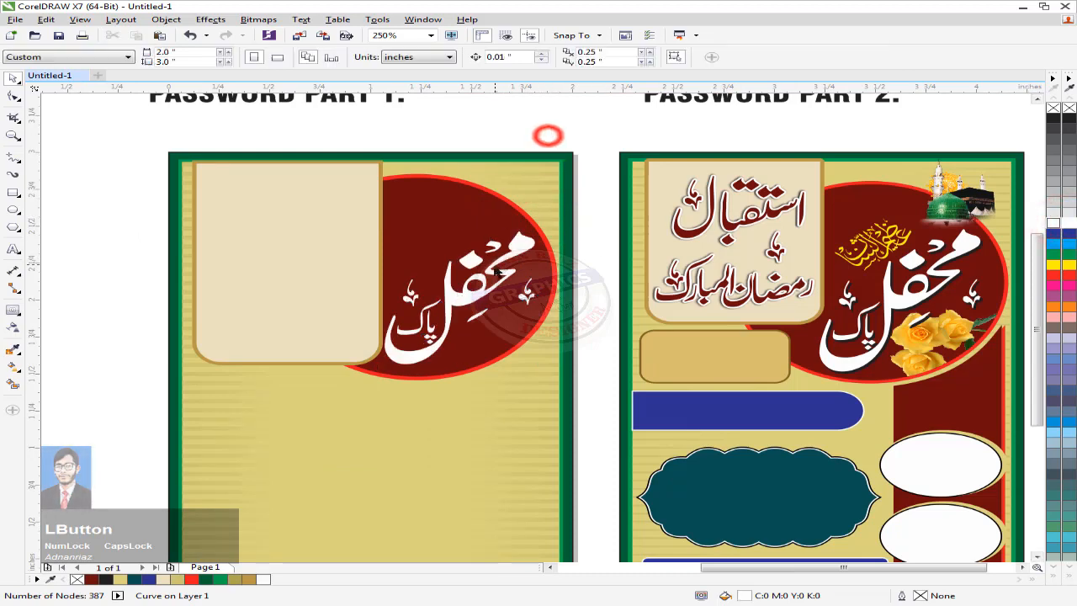
Step: Drop a slightly offset black copy of the calligraphy behind the white text
scroll(497, 273, "up", 4)
left_click_drag(477, 305, 481, 309)
right_click(481, 308)
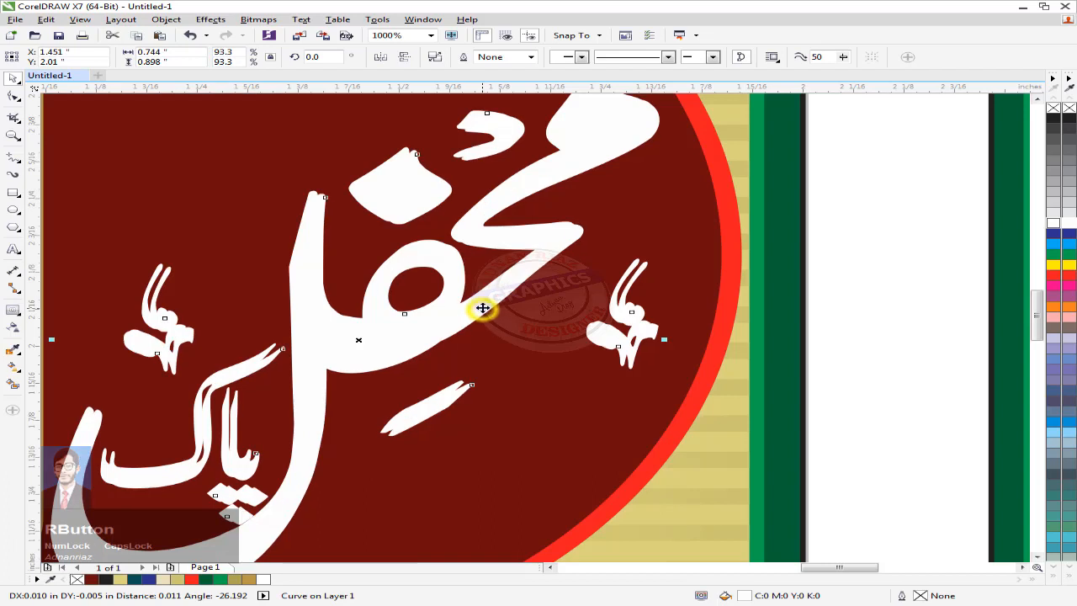
left_click(1071, 121)
right_click(1071, 122)
key("ctrl+Page_Down")
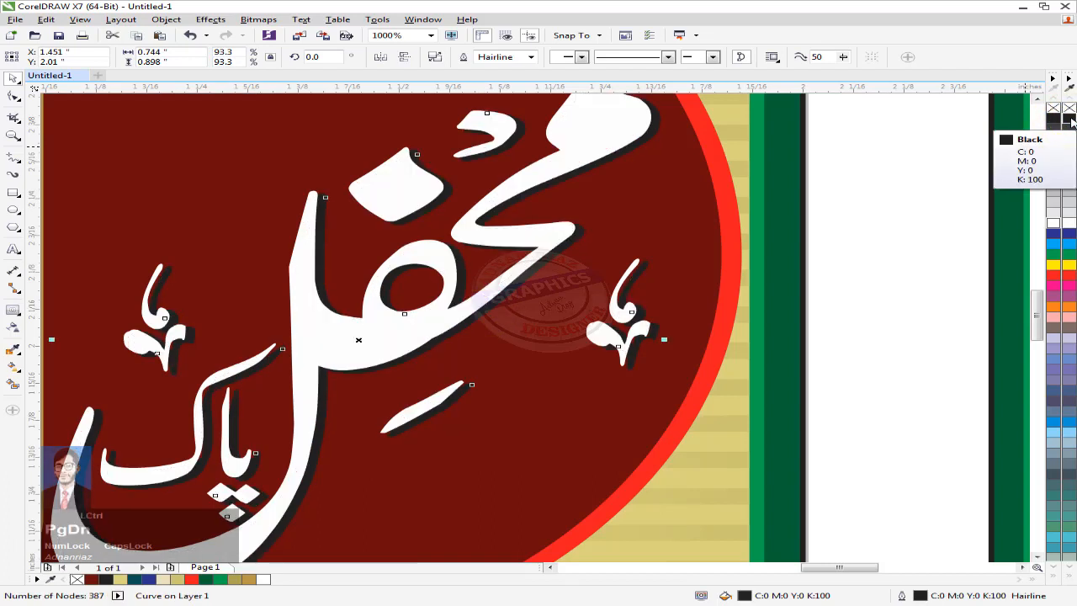
Step: Fill the shadow copy with rich black C100 M100 Y100 K100
key("shift+F11")
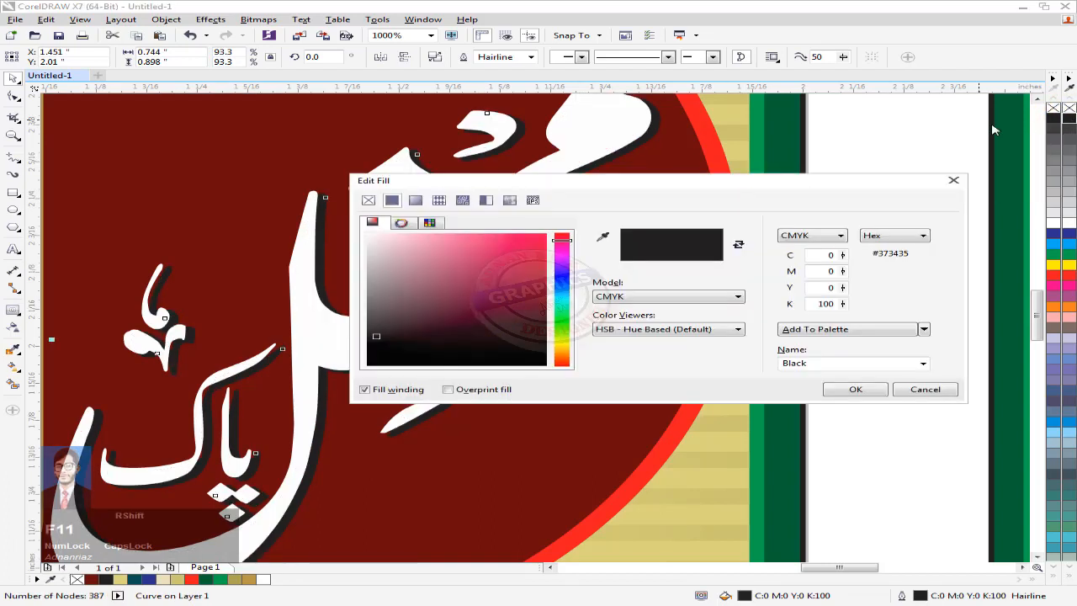
left_click(922, 363)
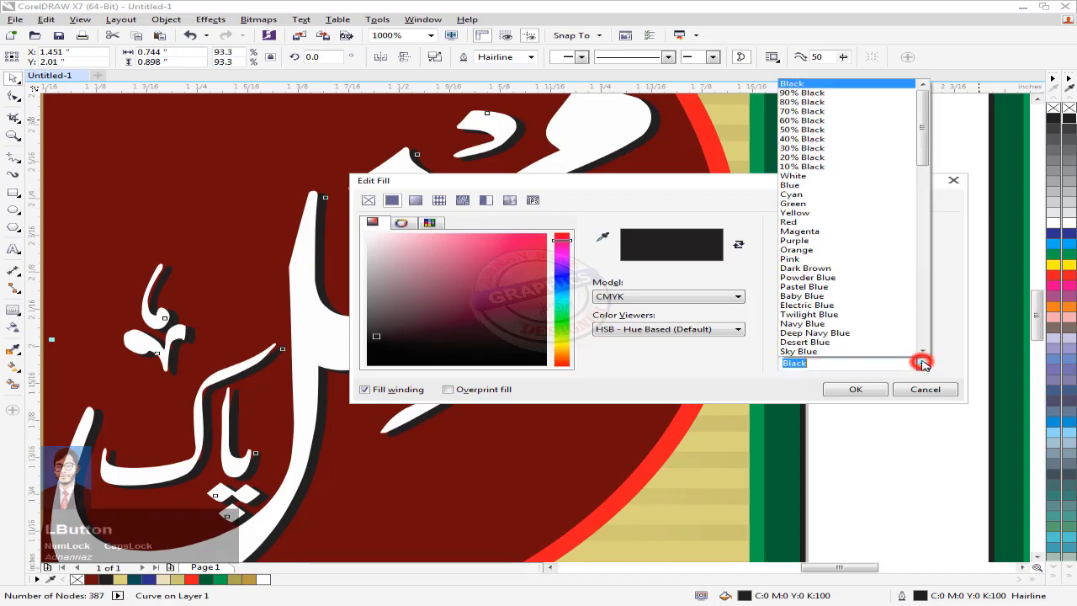
left_click_drag(927, 150, 931, 371)
left_click(873, 351)
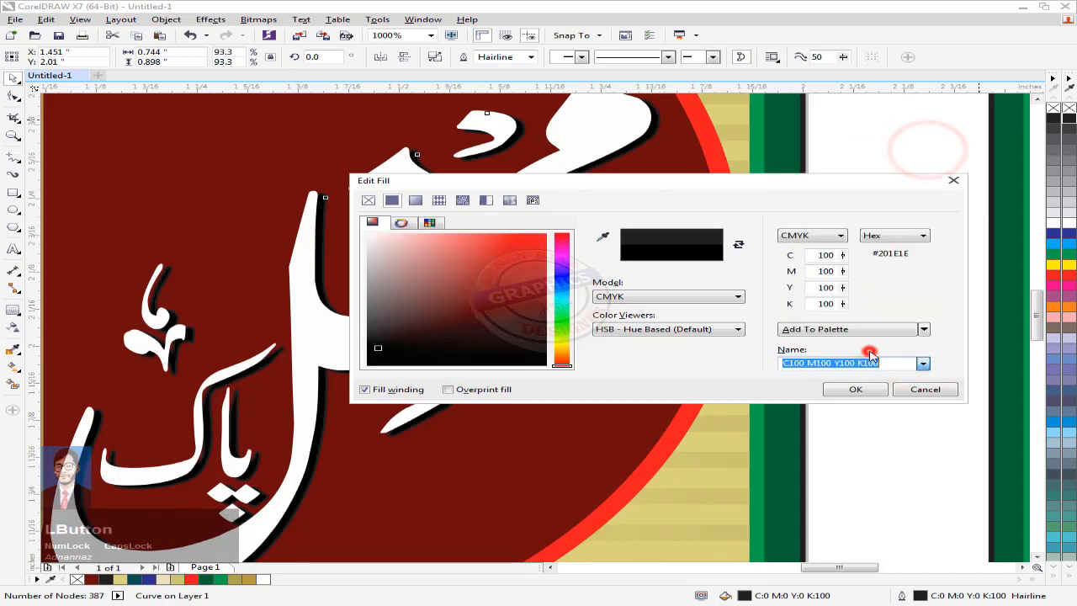
left_click(834, 389)
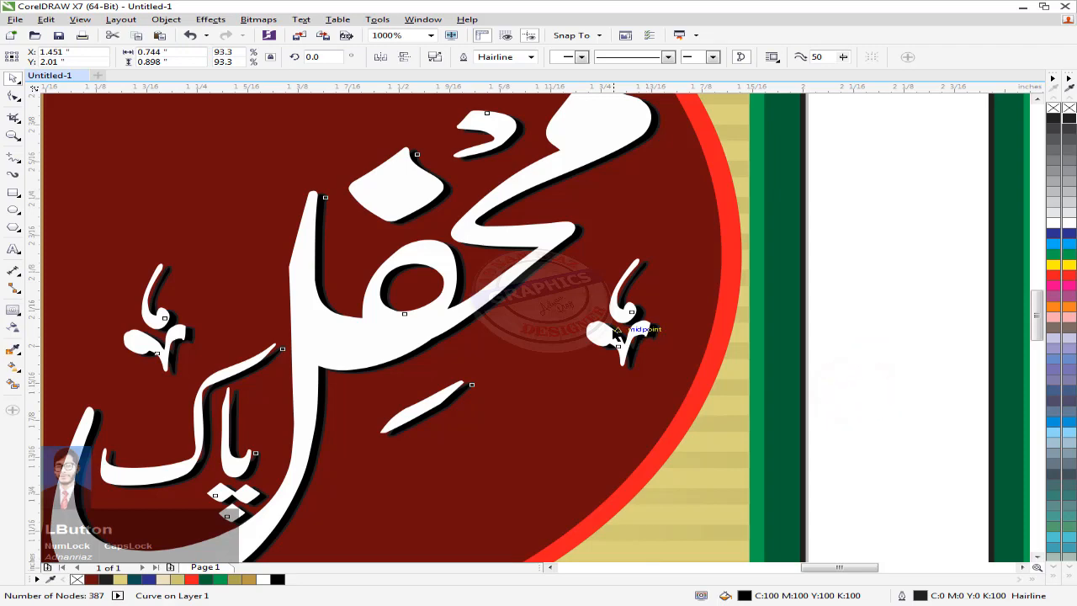
Step: Set the calligraphy's outline colour to rich black C100 M100 Y100 K100
key("F12")
left_click(455, 199)
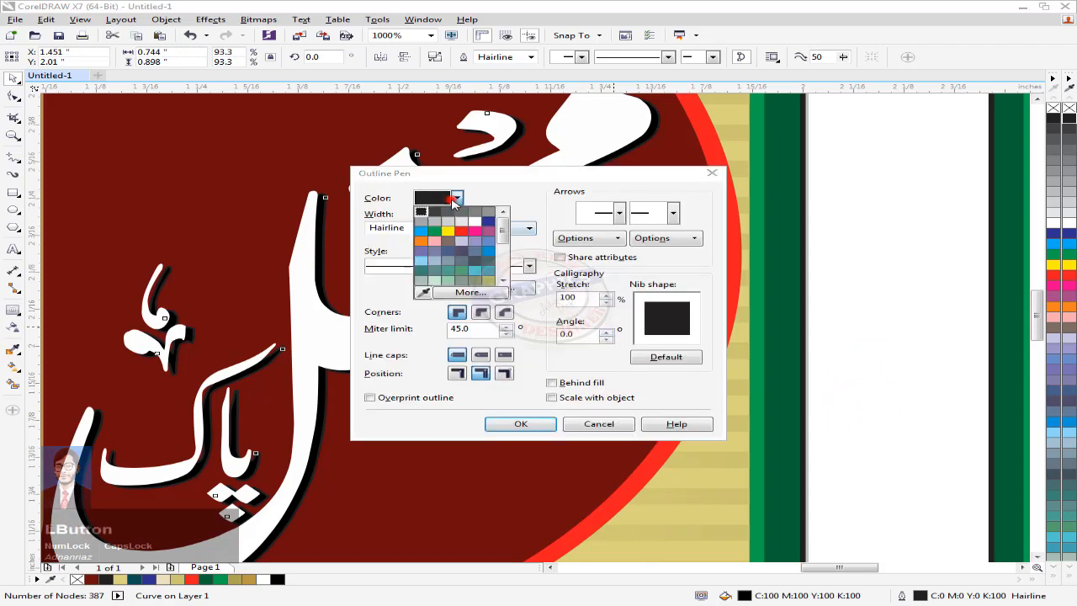
left_click(467, 293)
left_click(729, 387)
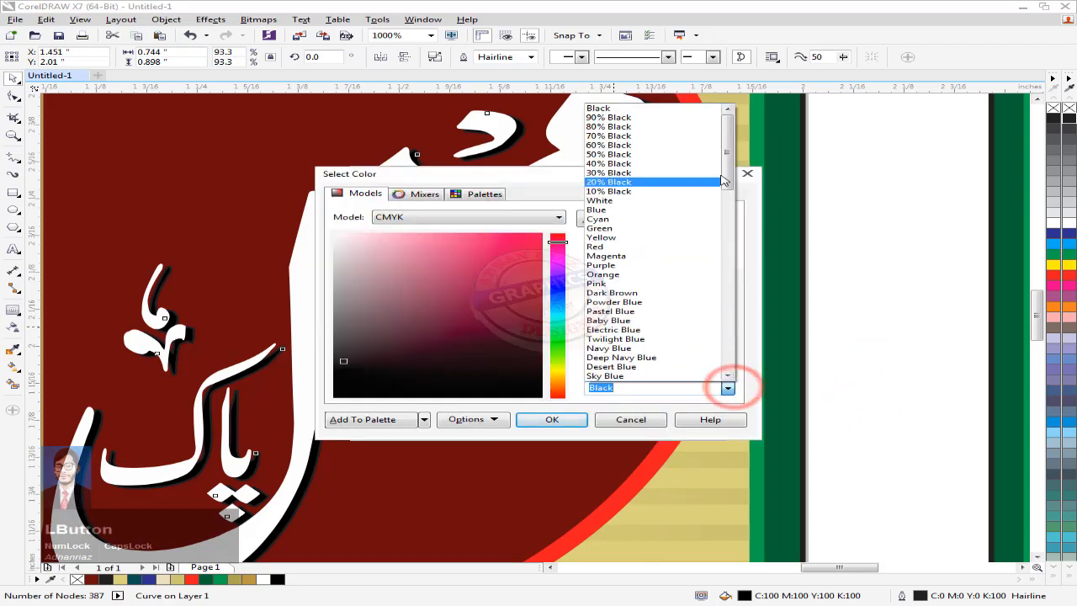
left_click_drag(722, 172, 708, 404)
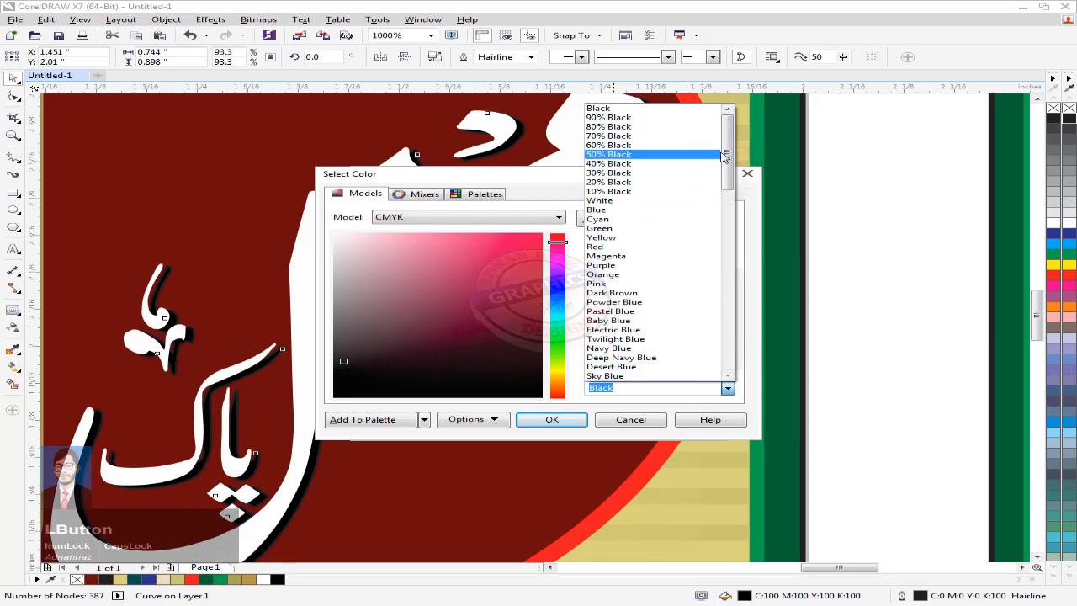
left_click_drag(724, 146, 709, 353)
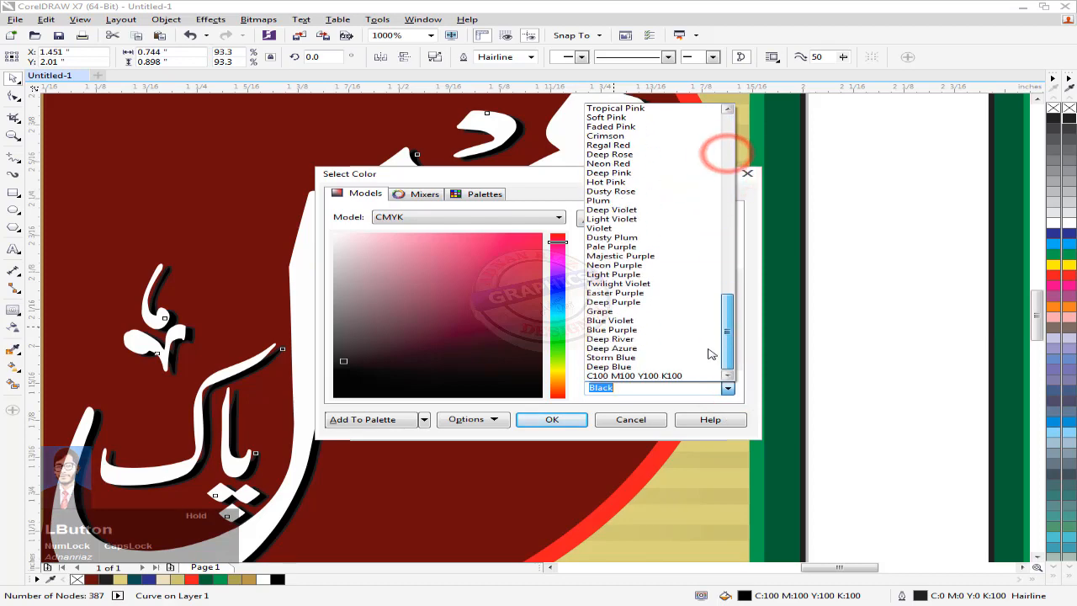
left_click(639, 375)
left_click(552, 420)
left_click(537, 423)
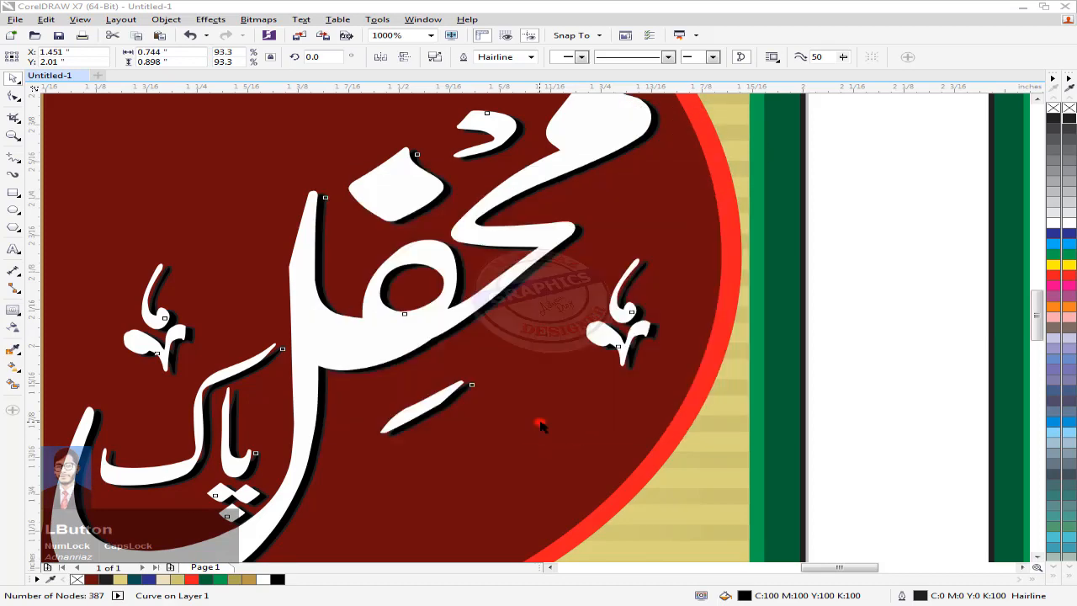
scroll(756, 301, "down", 2)
scroll(756, 301, "down", 1)
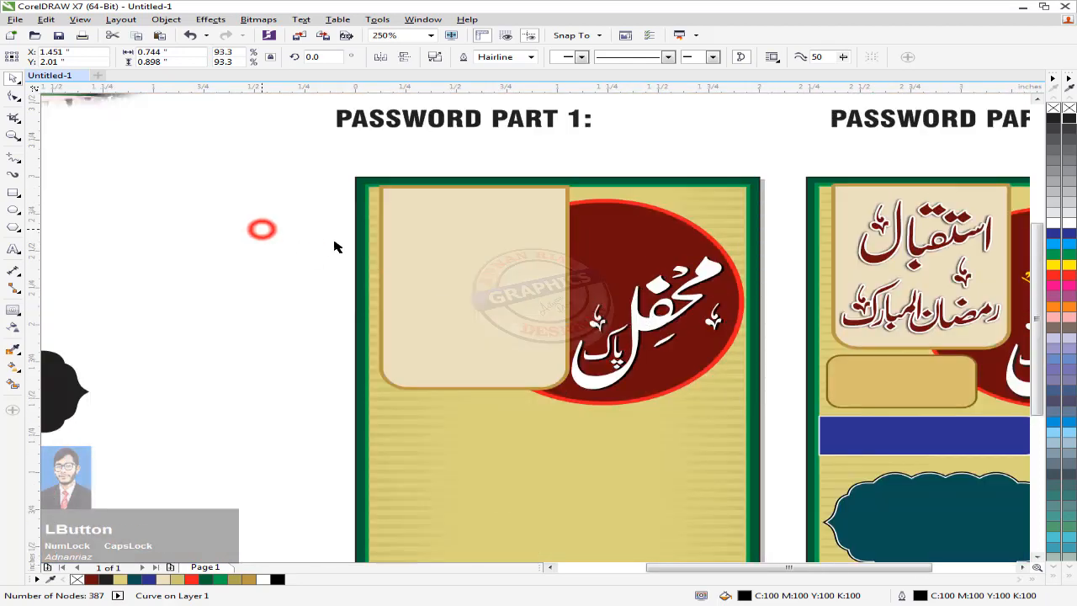
Step: Place the script ornament on Part 1's red oval and colour it yellow
scroll(336, 247, "down", 1)
middle_click(362, 258)
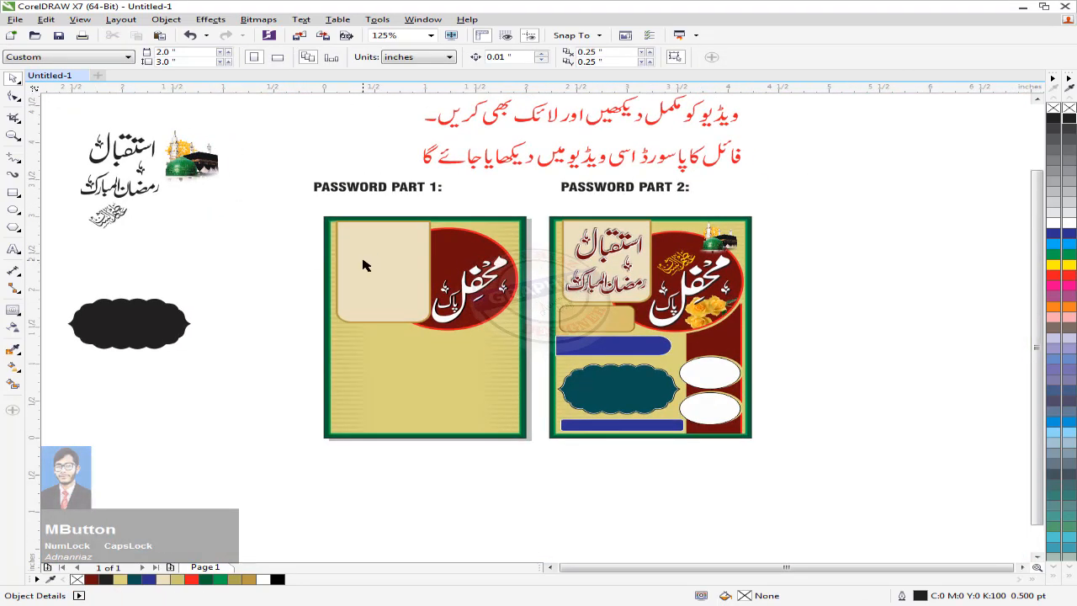
left_click_drag(375, 291, 454, 251)
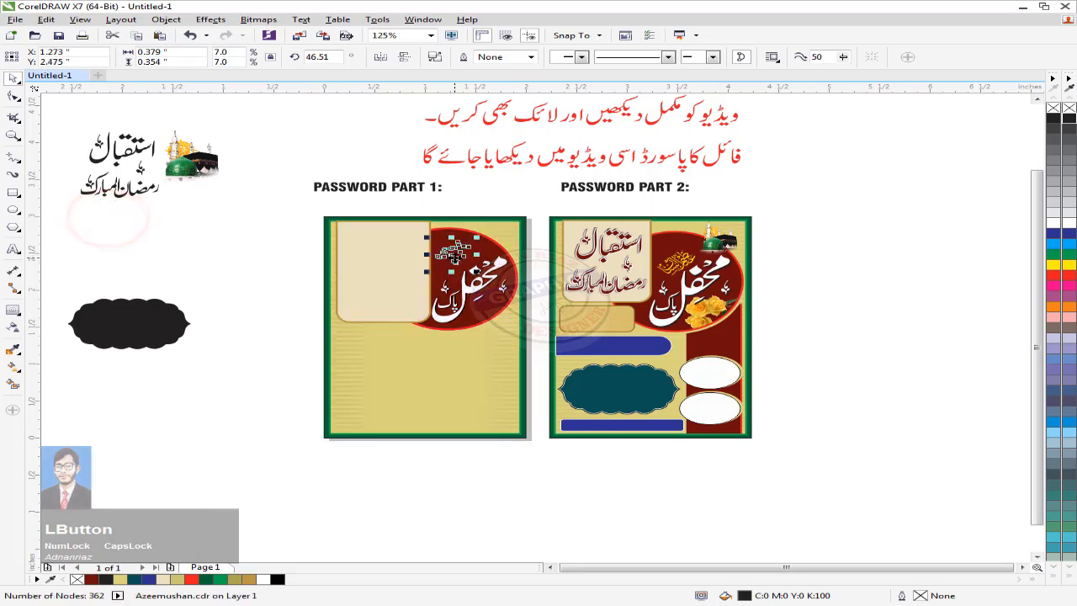
scroll(448, 250, "up", 2)
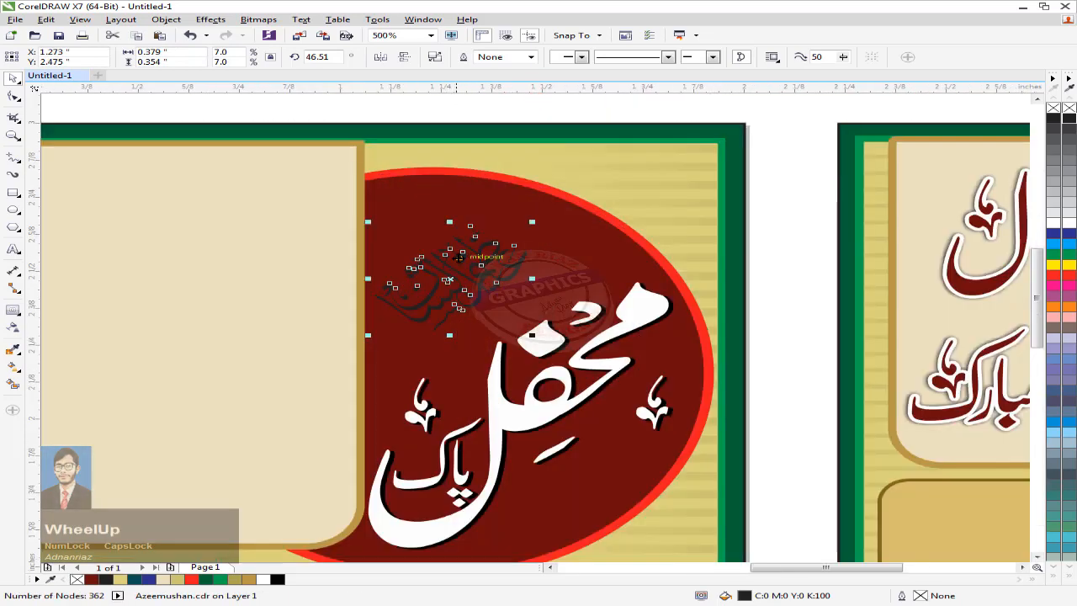
mouse_move(448, 275)
left_mouse_down()
mouse_move(320, 236)
mouse_move(466, 287)
left_mouse_up()
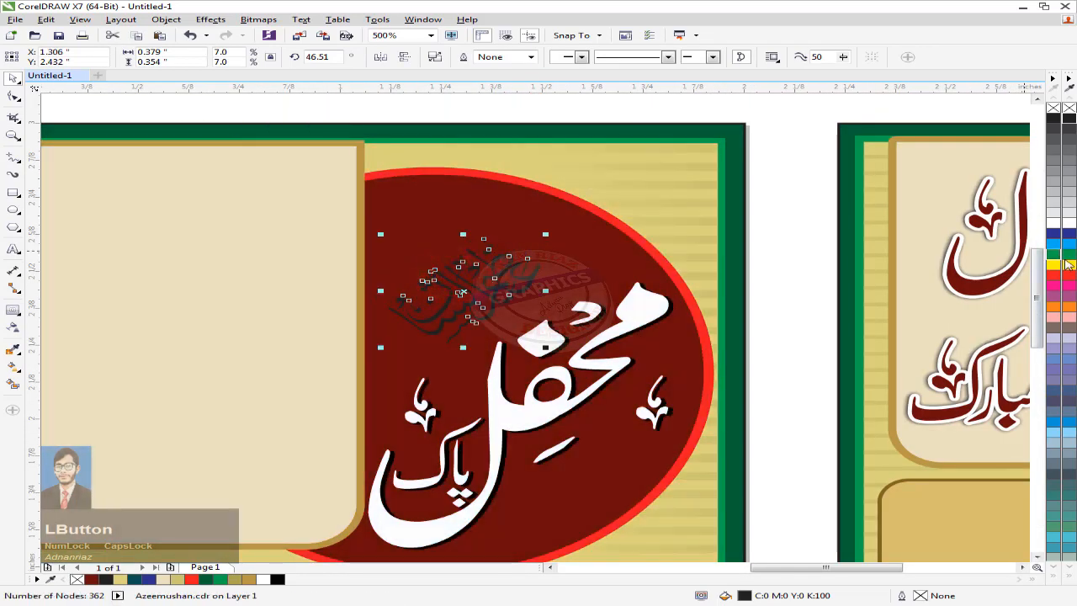
left_click(1067, 264)
Step: Place the Kaaba image atop the oval, dome in front, scaled to about two thirds
scroll(746, 228, "down", 4)
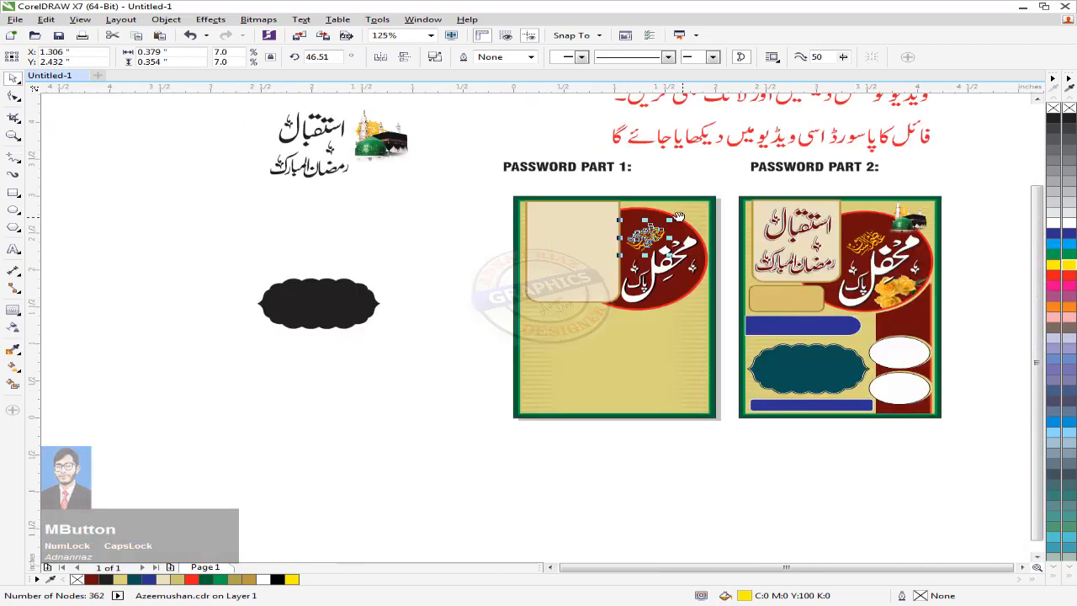
left_click_drag(300, 193, 602, 221)
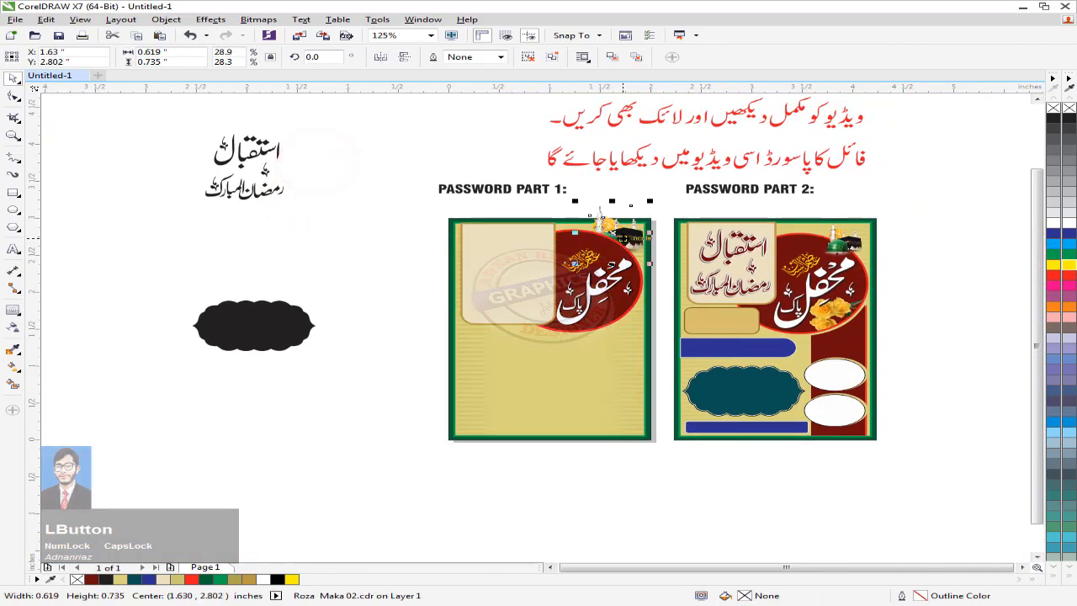
scroll(623, 229, "up", 2)
scroll(603, 238, "up", 2)
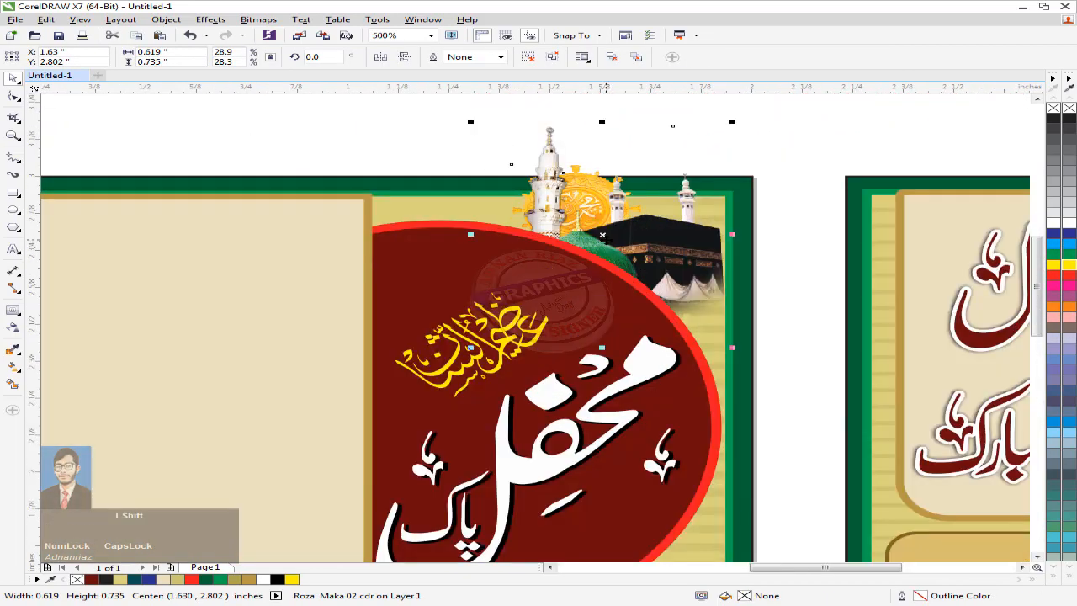
key("Page_Up")
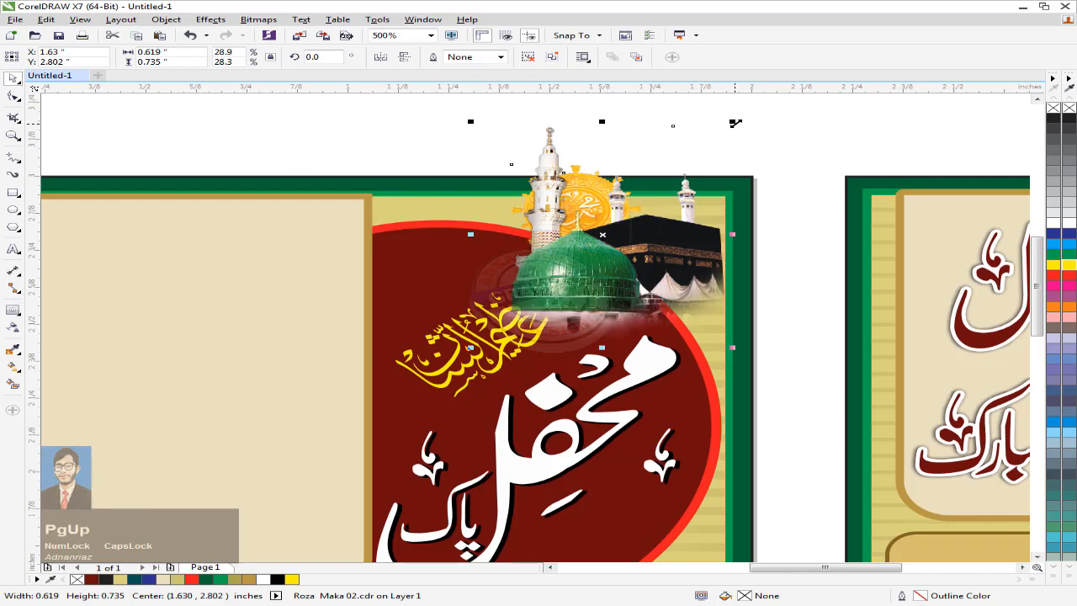
left_click_drag(735, 123, 651, 194)
left_click_drag(553, 260, 602, 217)
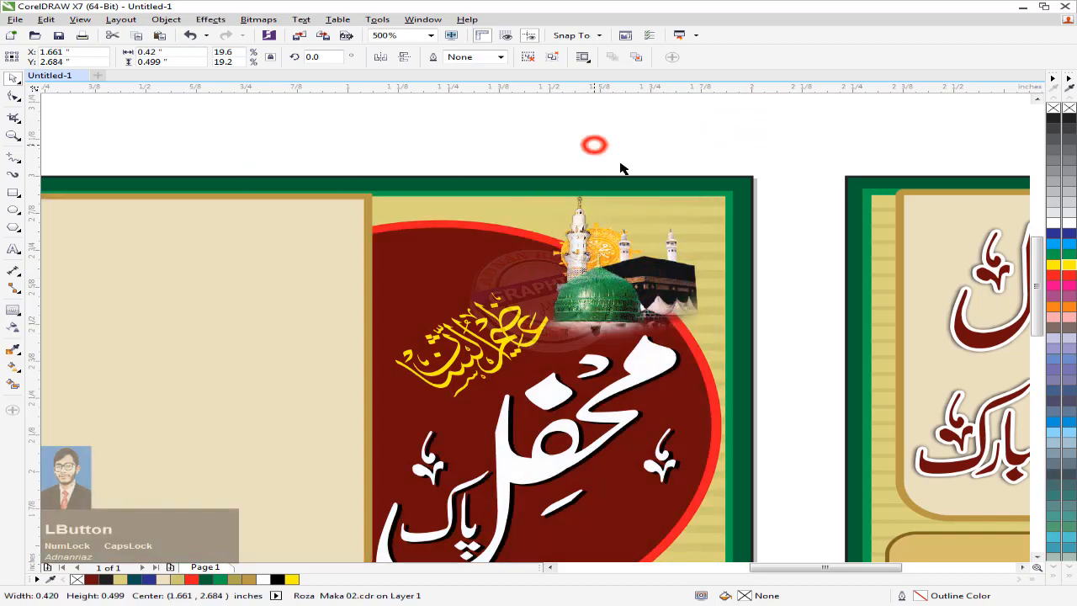
scroll(621, 166, "down", 1)
scroll(467, 175, "down", 1)
Step: Bring the welcome-Ramadan calligraphy to the front and centre it on Part 1's cream panel
left_click_drag(290, 171, 407, 200)
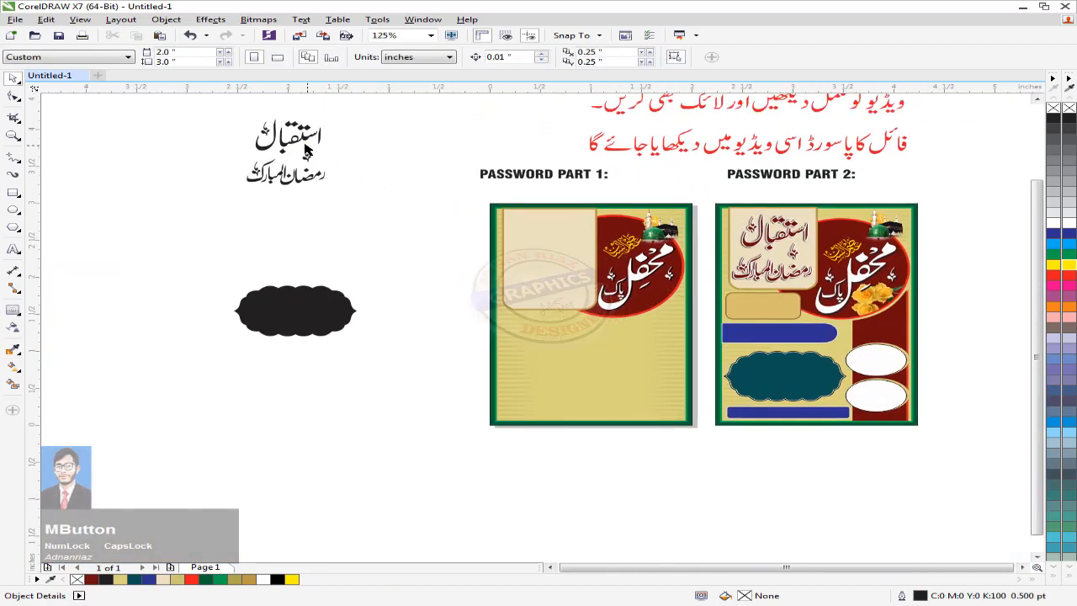
left_click_drag(521, 237, 521, 237)
left_click(303, 179)
key("shift+Page_Up")
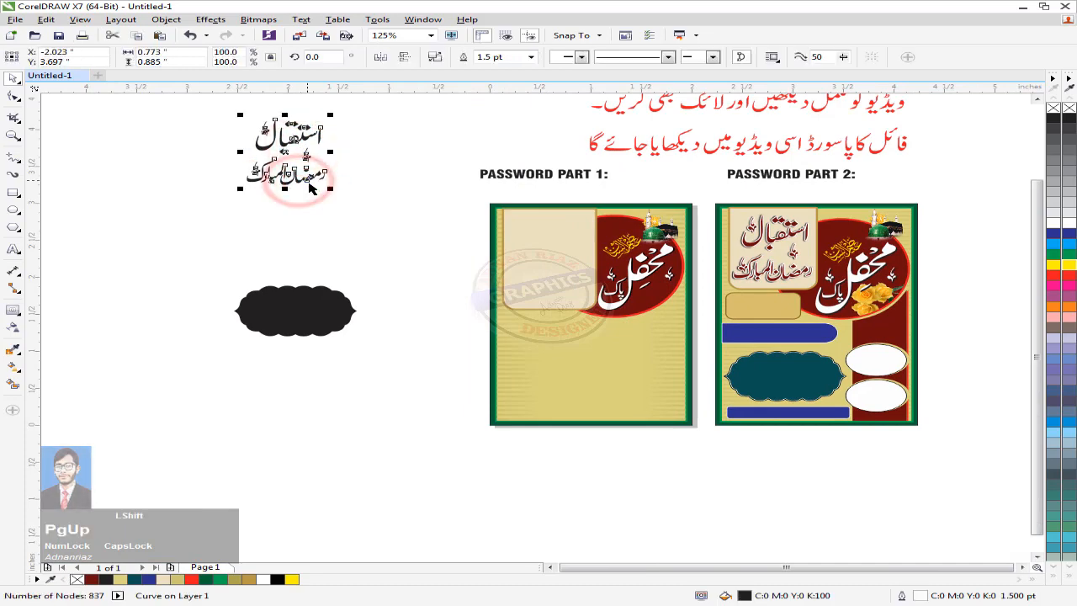
left_click(553, 263, "shift")
key("c")
key("e")
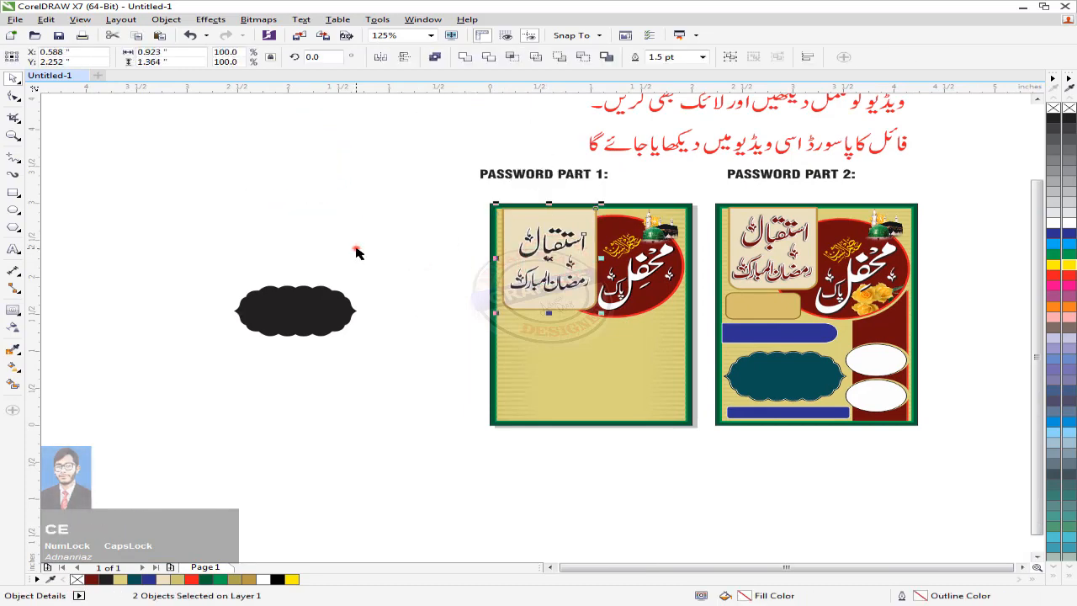
left_click(356, 249)
Step: Shorten the cream panel by raising its four bottom nodes with the Shape tool
scroll(566, 265, "up", 1)
left_click_drag(589, 264, 519, 337)
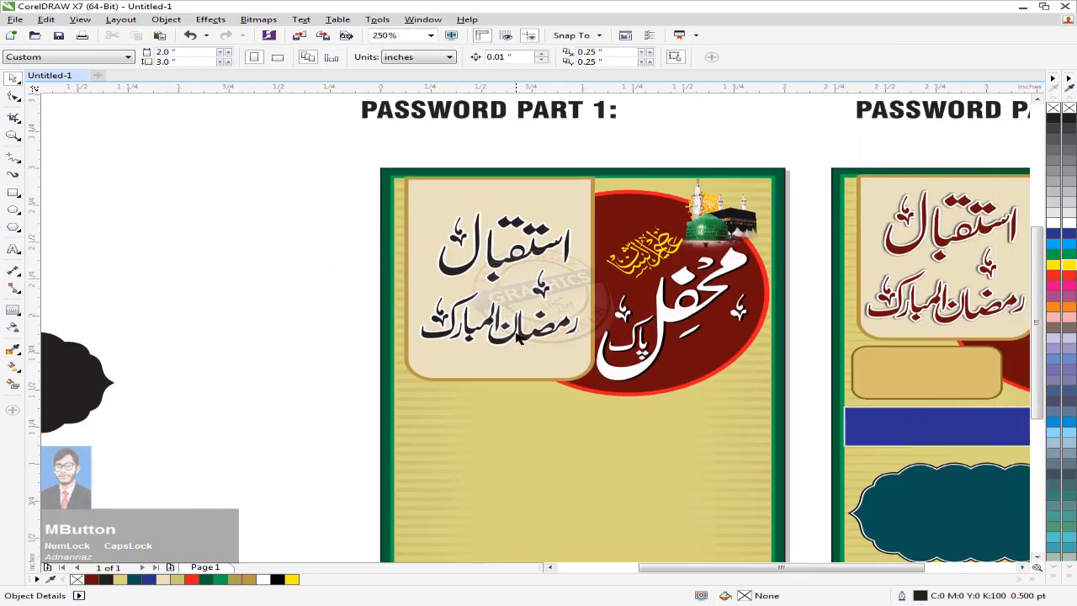
double_click(491, 371)
left_click_drag(332, 343, 631, 408)
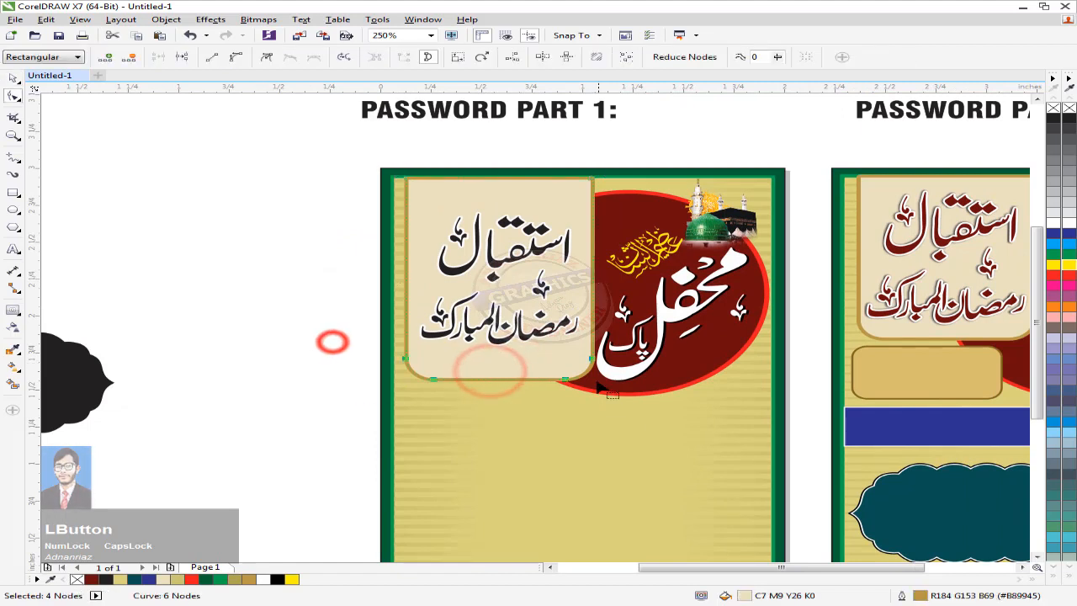
left_click_drag(605, 369, 595, 327)
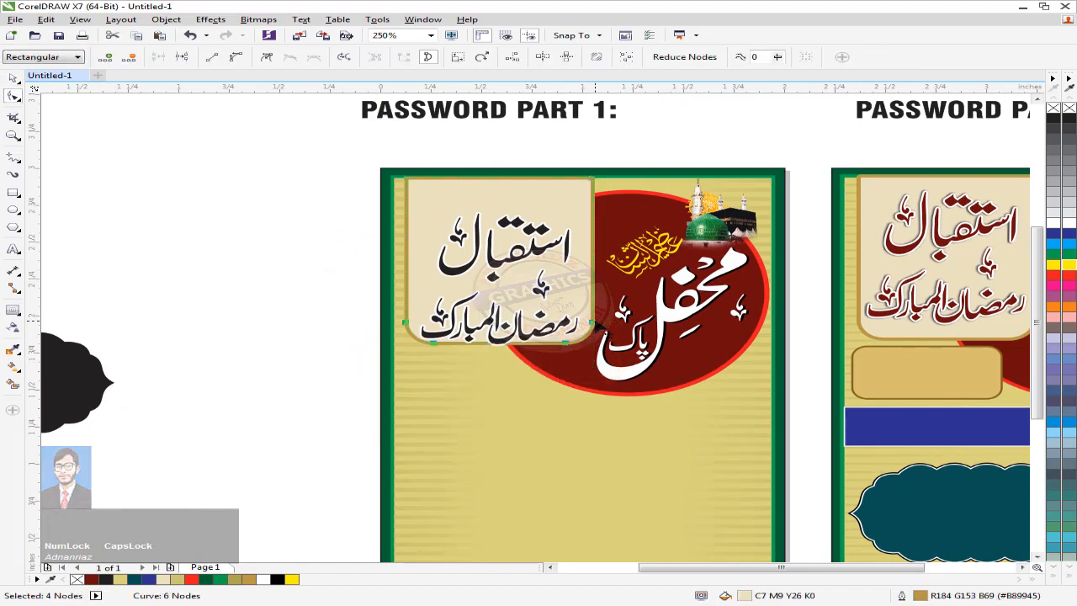
left_click(17, 81)
left_click(171, 184)
Step: Re-centre the calligraphy on the shortened panel and colour it dark red
left_click_drag(499, 263, 500, 245)
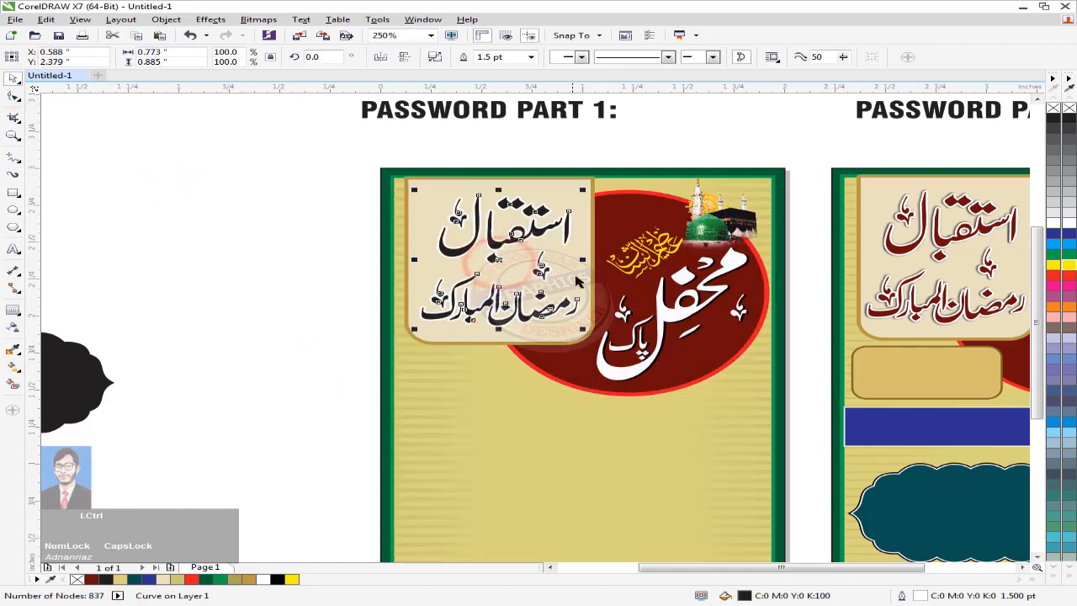
left_click(578, 280, "shift")
key("c")
key("e")
left_click(323, 243)
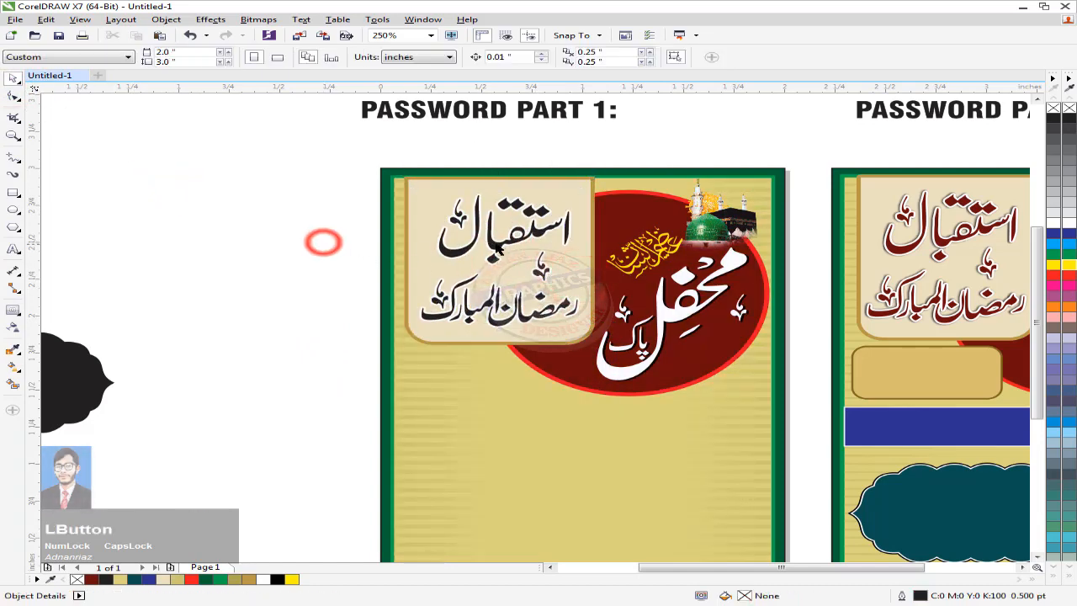
left_click(498, 244)
left_click(90, 579)
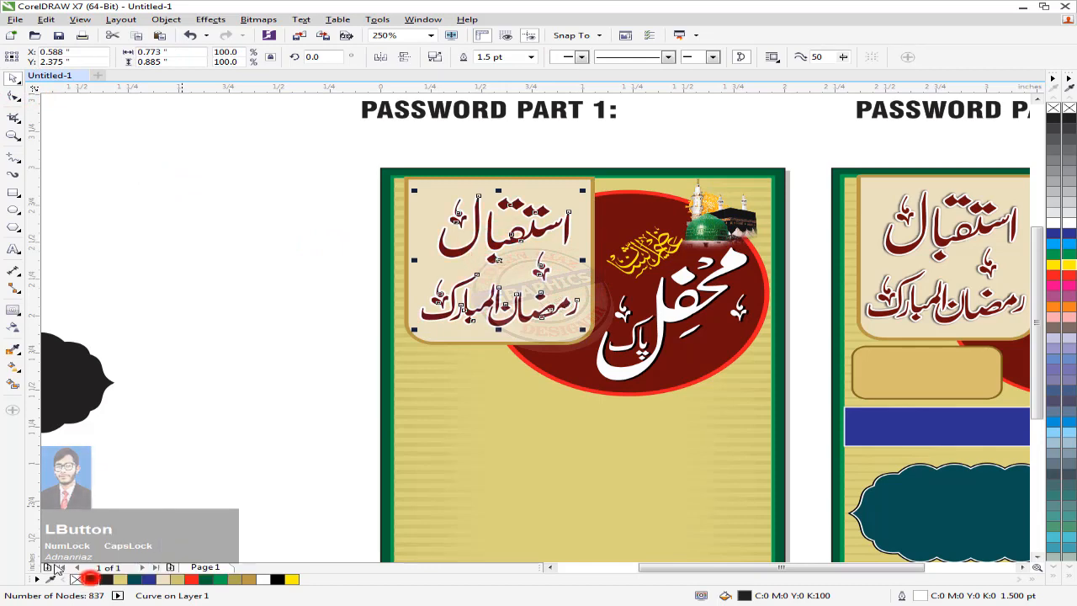
left_click(328, 400)
Step: Drop a copy of the calligraphy left of the card with black fill and thick black outline
left_click(494, 242)
right_click(280, 266)
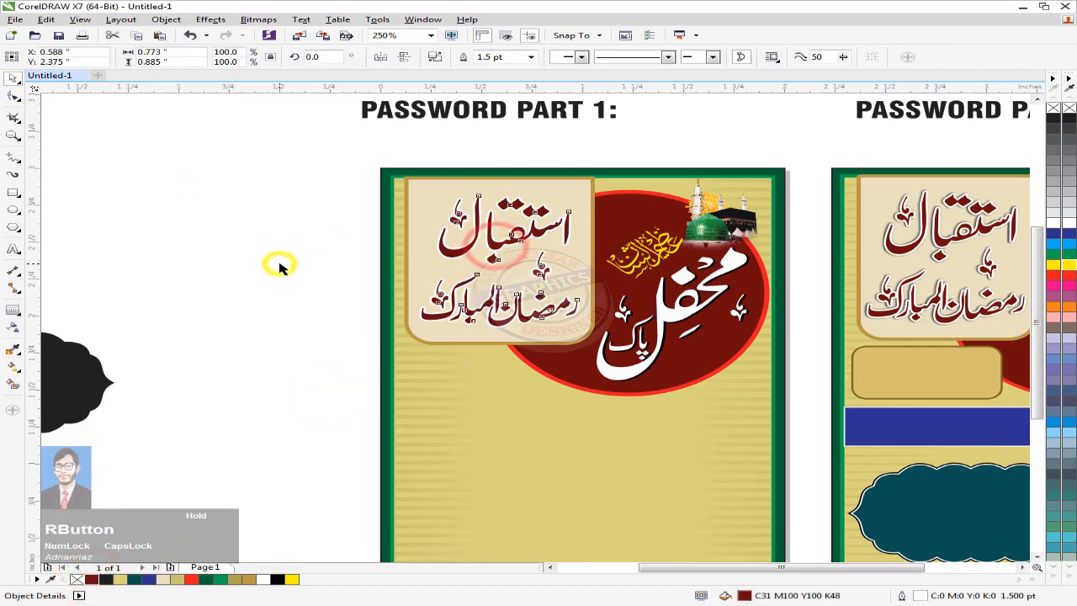
left_click_drag(498, 242, 279, 261)
right_click(279, 261)
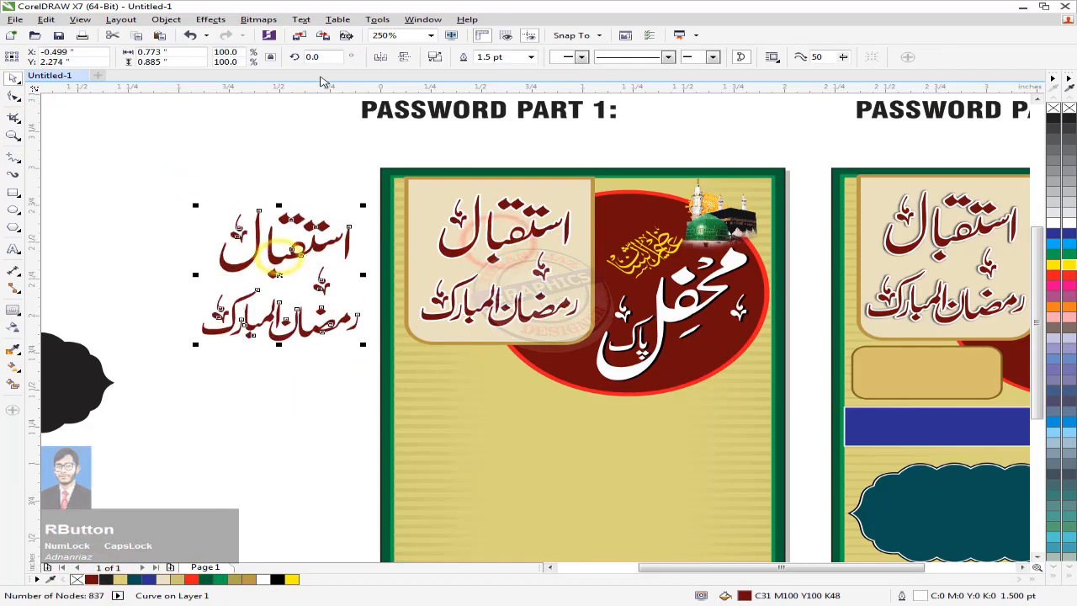
left_click(279, 579)
right_click(278, 580)
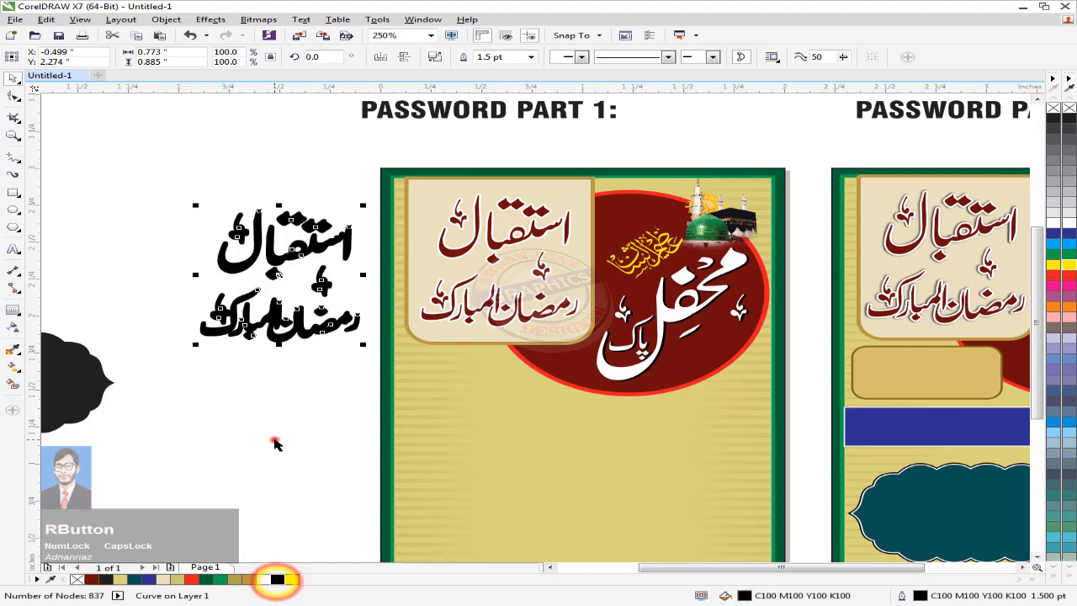
Step: Convert the black calligraphy copy into a bitmap
left_click(275, 440)
left_click(315, 241)
left_click(258, 20)
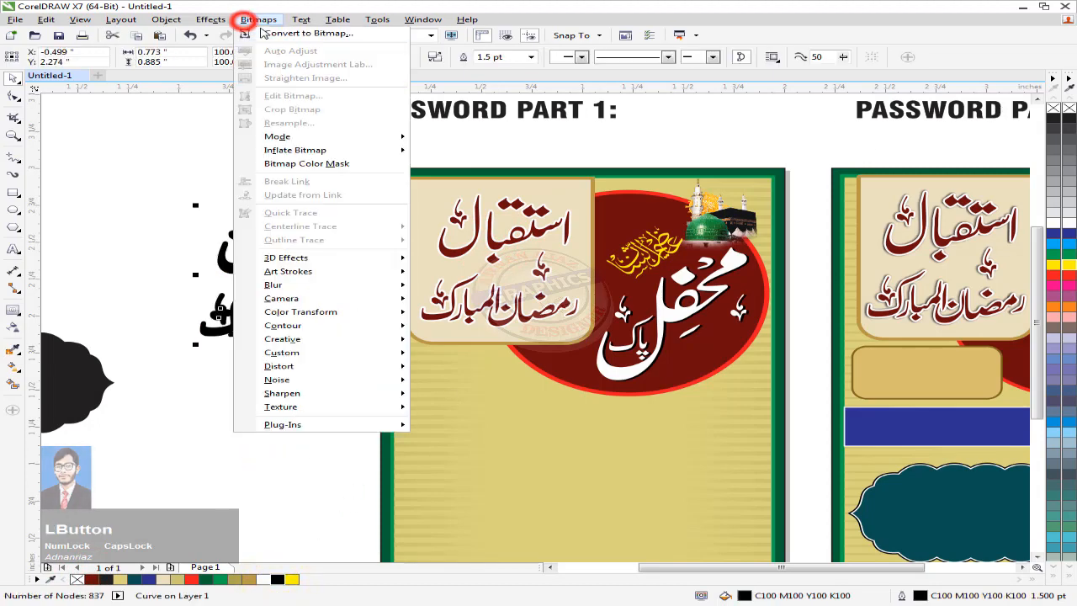
left_click(282, 36)
left_click(481, 371)
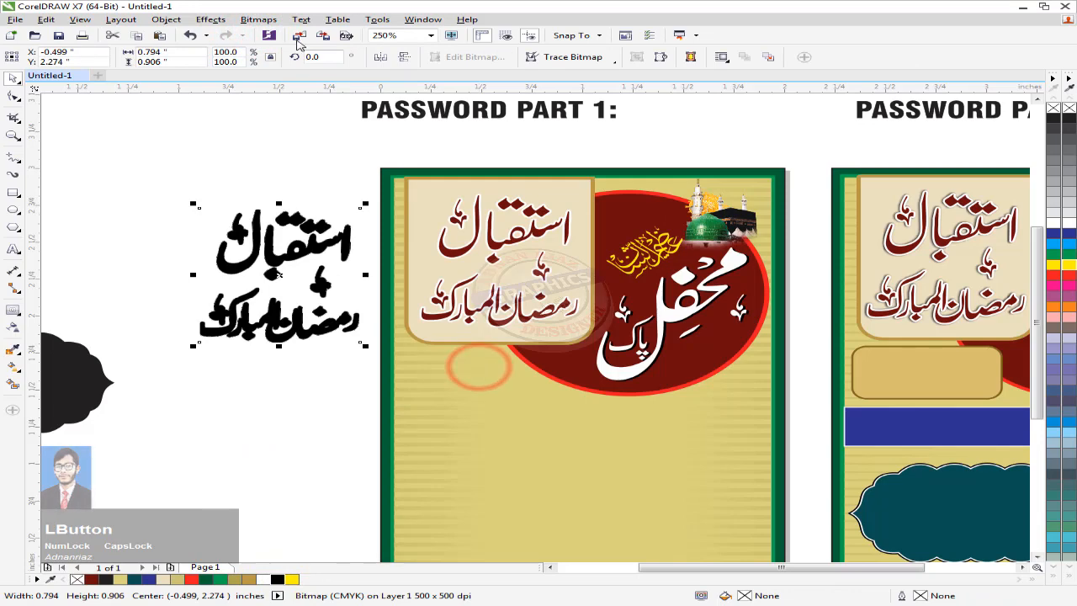
Step: Apply a Gaussian Blur to the bitmap and centre it on the panel calligraphy
left_click(259, 19)
mouse_move(324, 287)
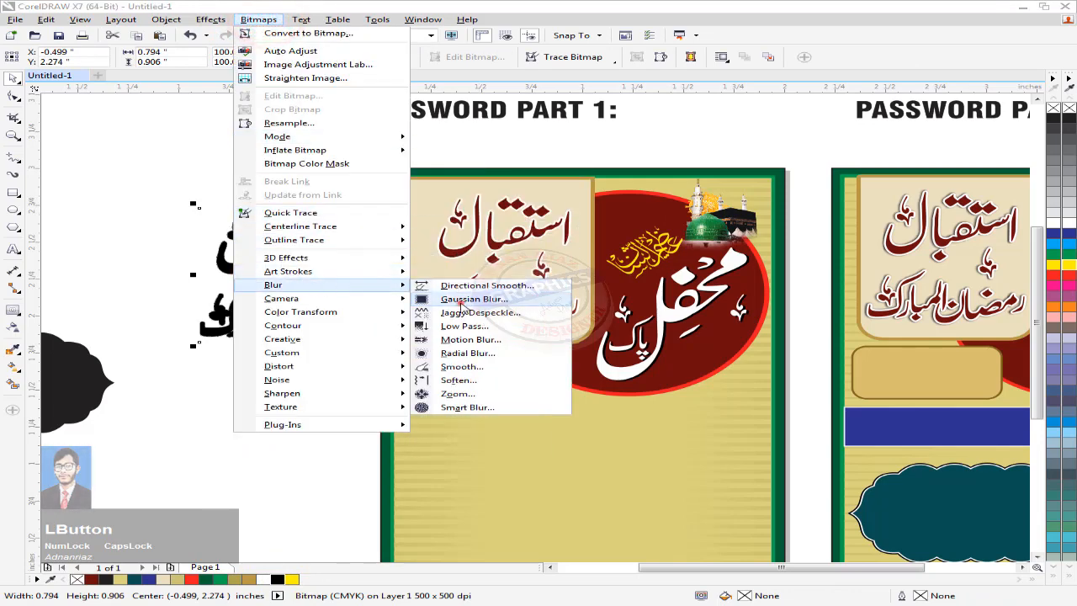
left_click(461, 300)
left_click(575, 338)
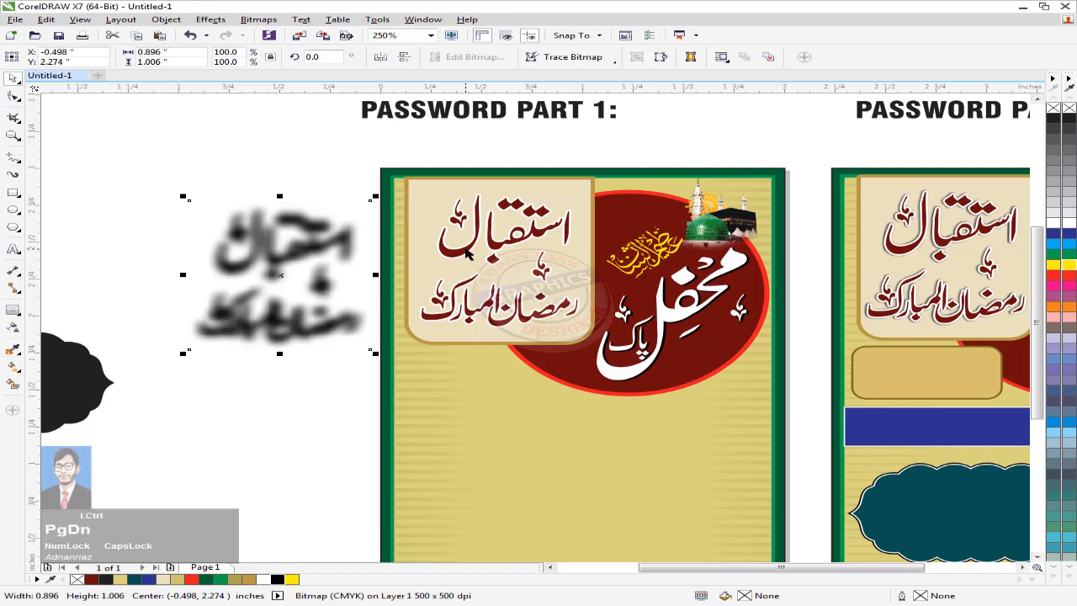
left_click(467, 253, "shift")
key("c")
key("e")
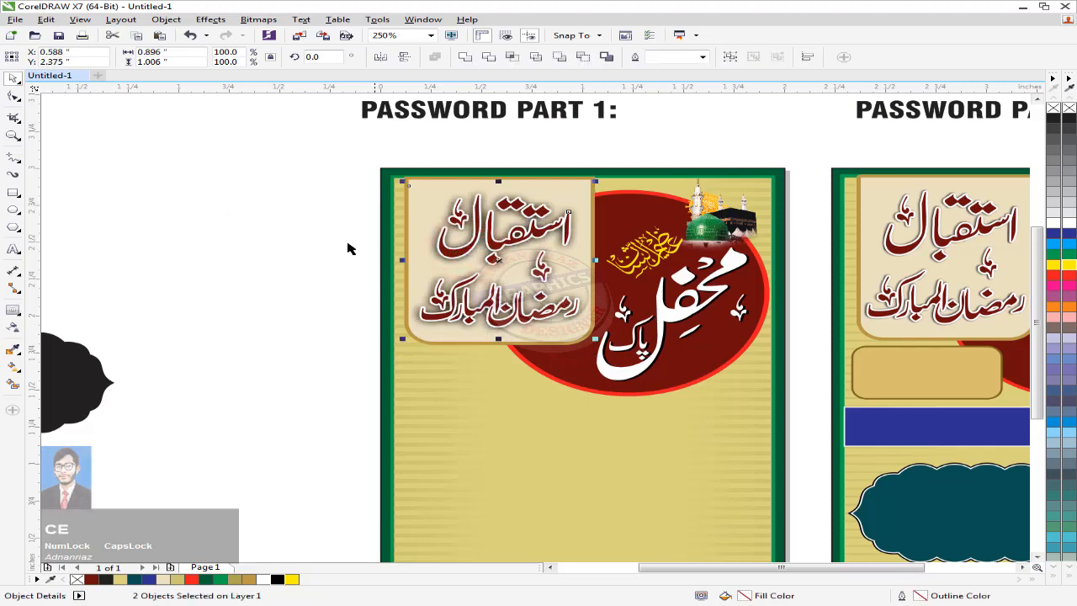
left_click(300, 234)
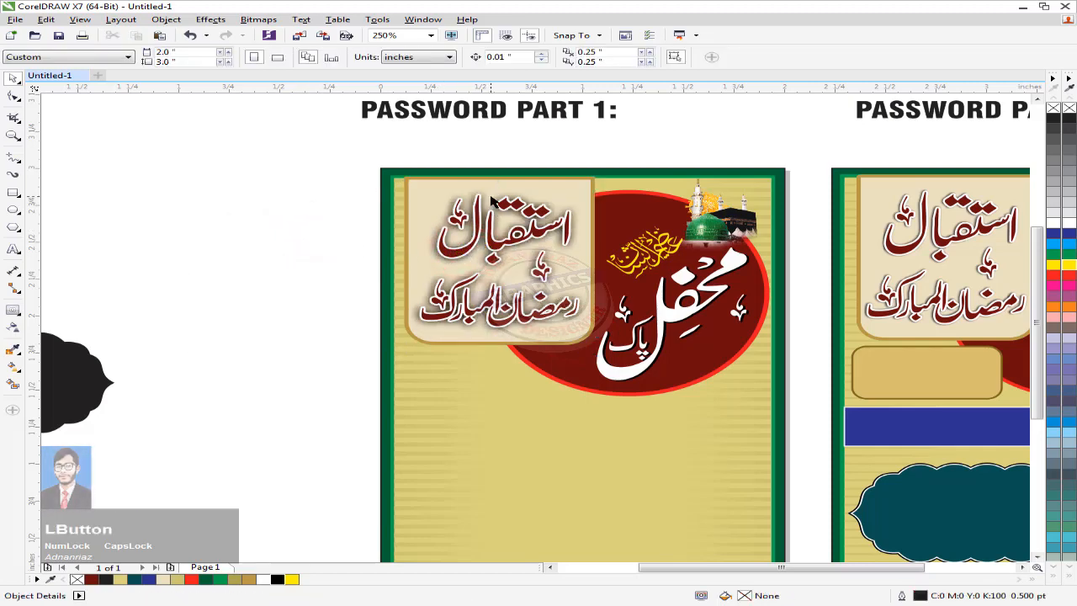
Step: Undo the too-strong blur and reapply Gaussian Blur at about 6.2 px radius
key("ctrl+z")
key("ctrl+z")
key("ctrl+z")
key("ctrl+z")
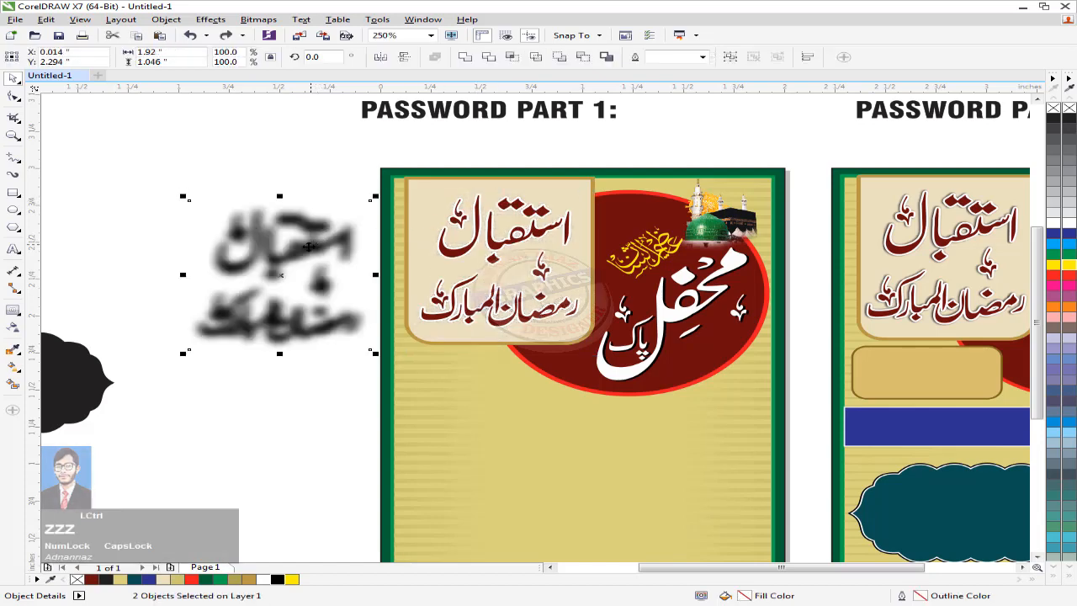
left_click(258, 20)
mouse_move(288, 281)
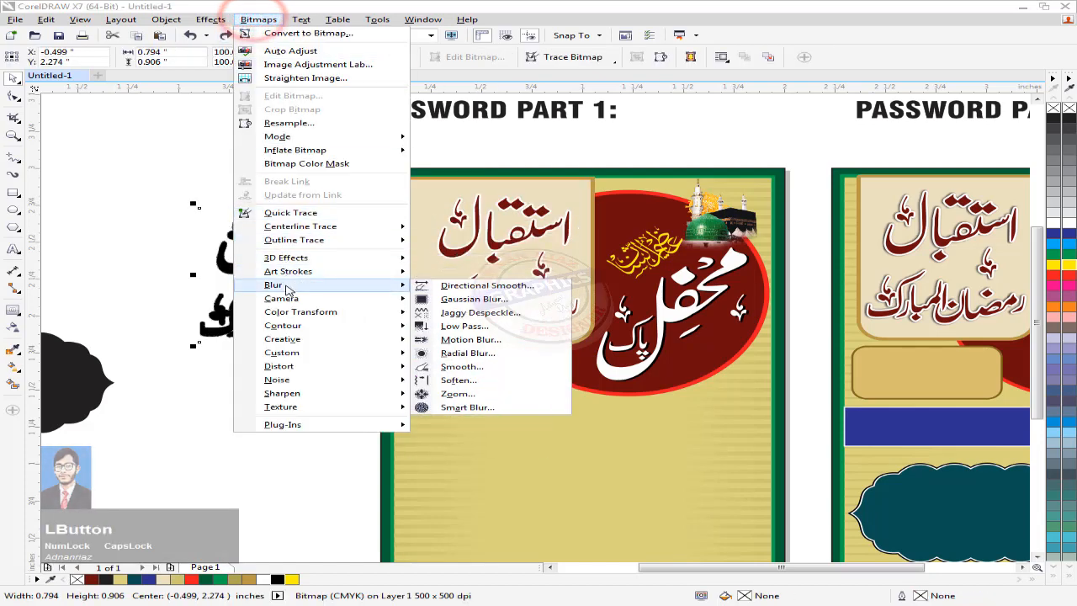
left_click(515, 298)
left_click_drag(439, 296, 424, 295)
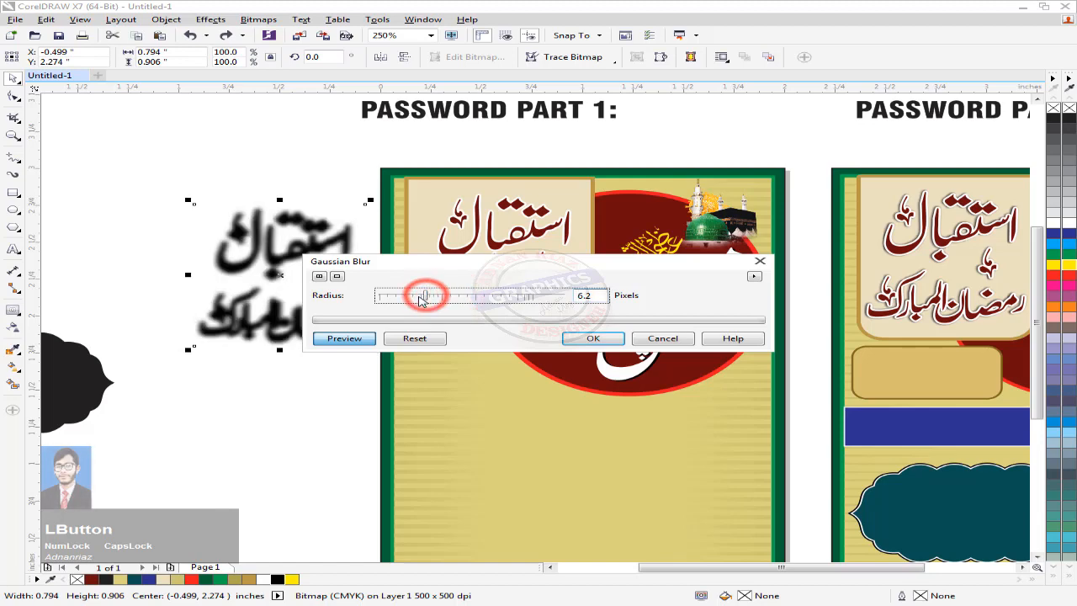
left_click(593, 339)
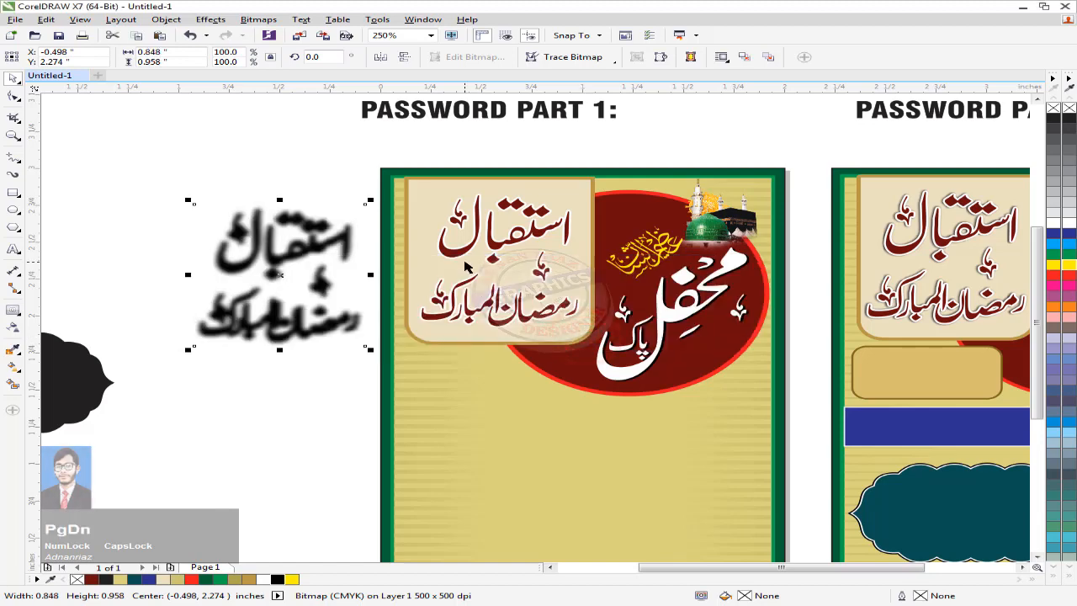
Step: Centre the lighter blurred shadow behind the greeting text
left_click(468, 266, "shift")
key("c")
key("e")
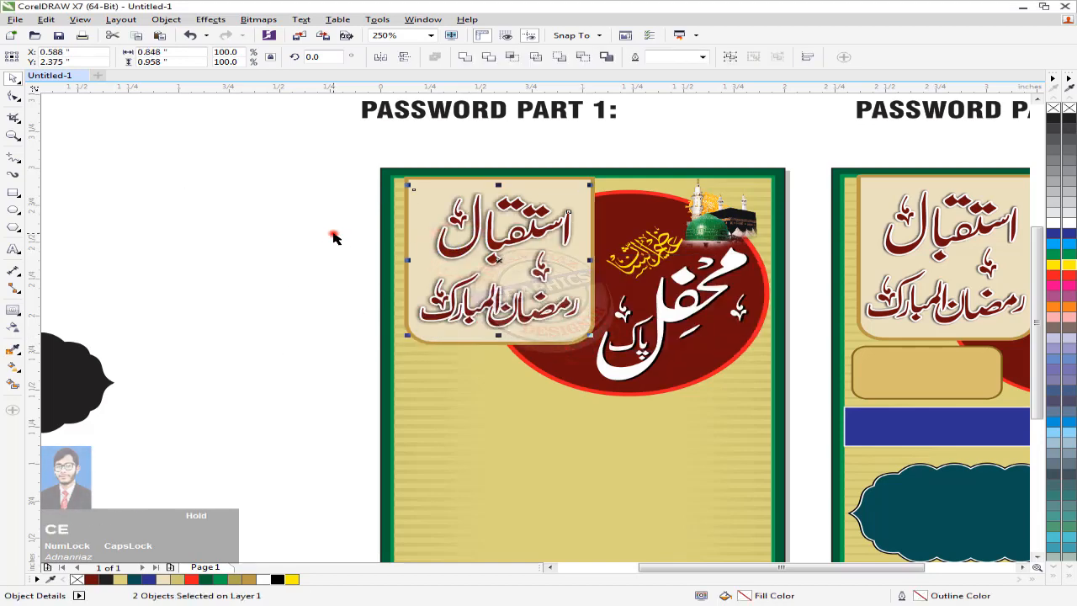
left_click(334, 235)
scroll(330, 226, "down", 1)
left_click_drag(379, 244, 432, 205)
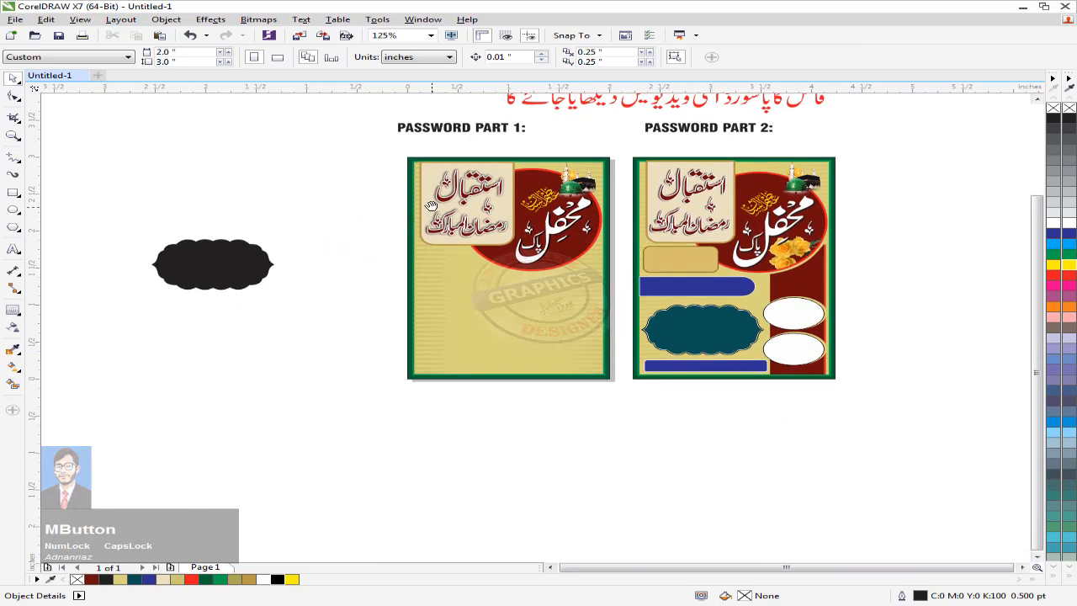
Step: Draw a rectangle below the first poster's greeting panel and slightly round its corners
left_click(13, 192)
scroll(347, 244, "up", 1)
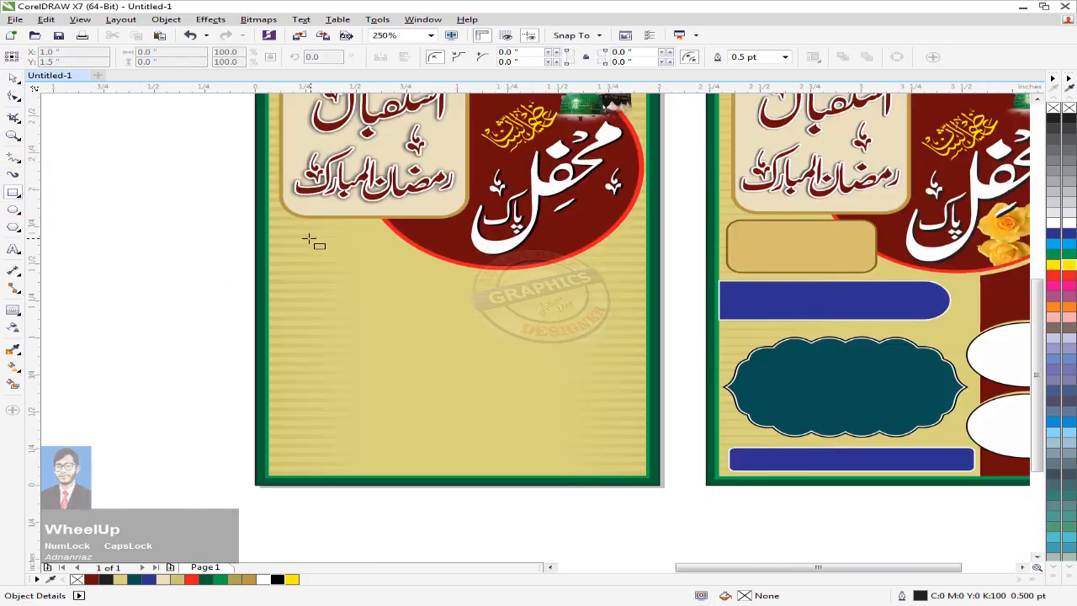
left_click_drag(292, 230, 444, 281)
left_click(15, 95)
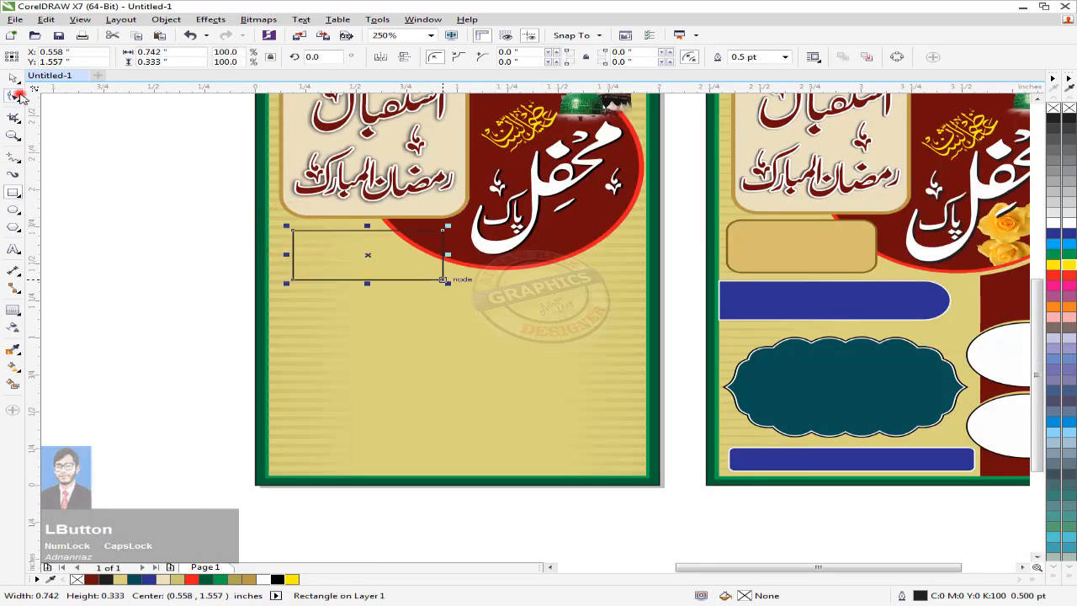
left_click_drag(293, 232, 303, 233)
left_click(15, 79)
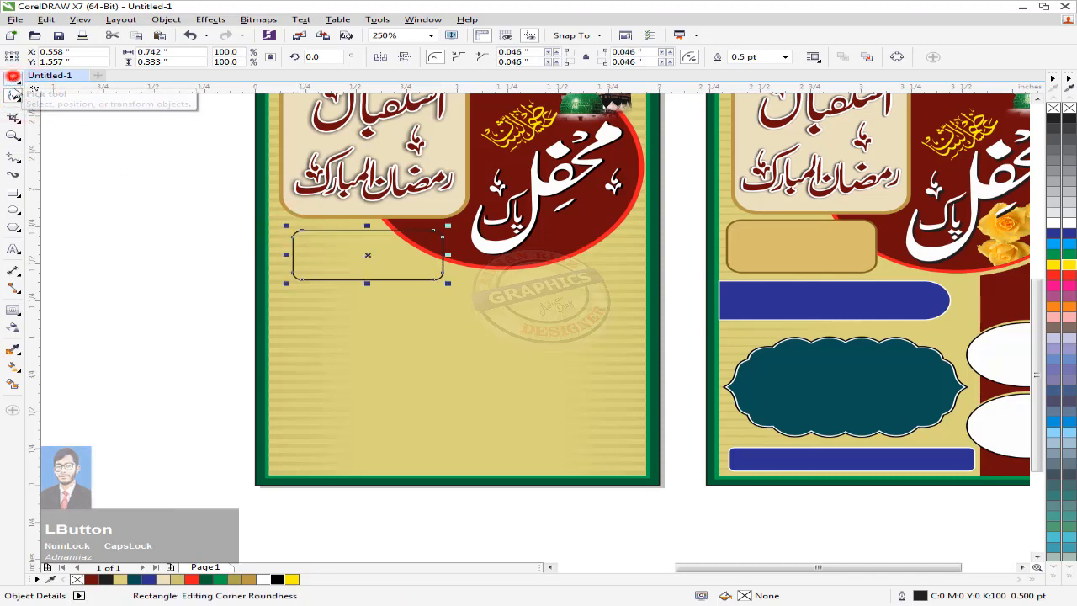
Step: Fill the rectangle with a light tan and set its outline to 1.0 pt
left_click(156, 182)
middle_click(161, 212)
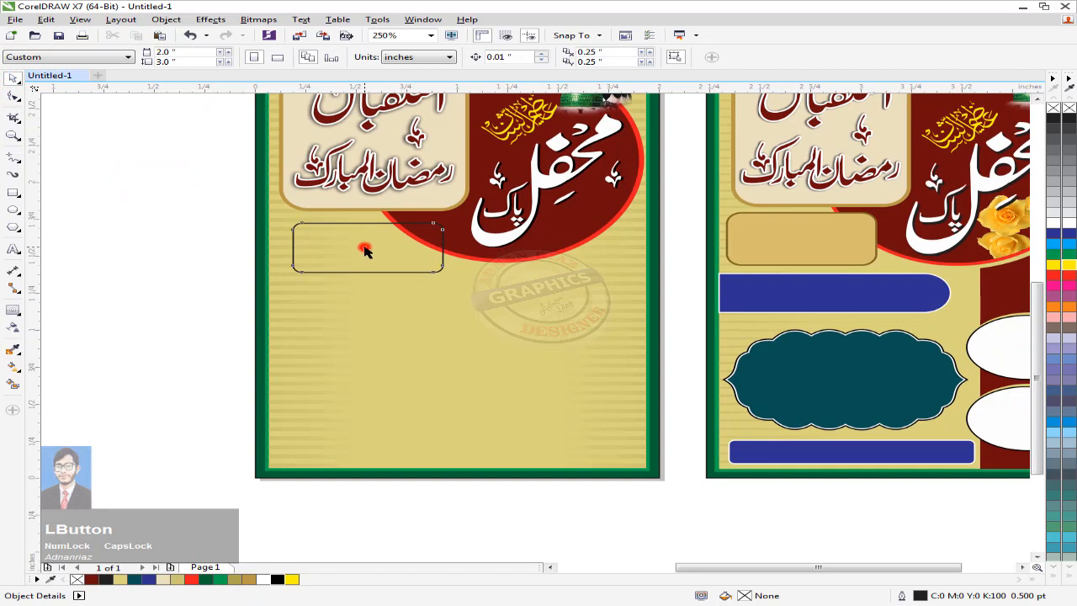
left_click(365, 249)
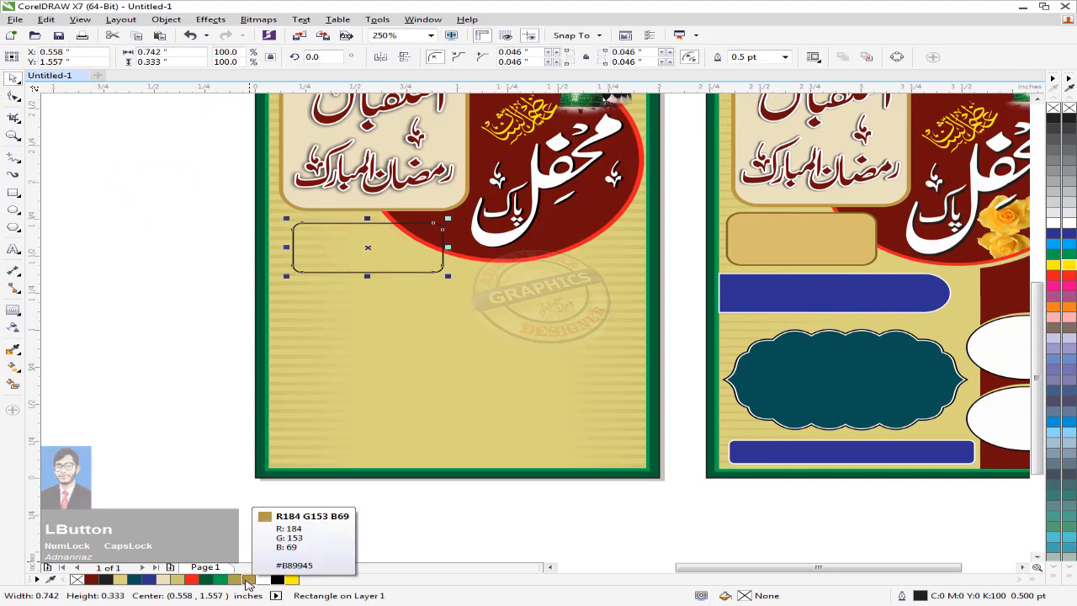
left_click(242, 581)
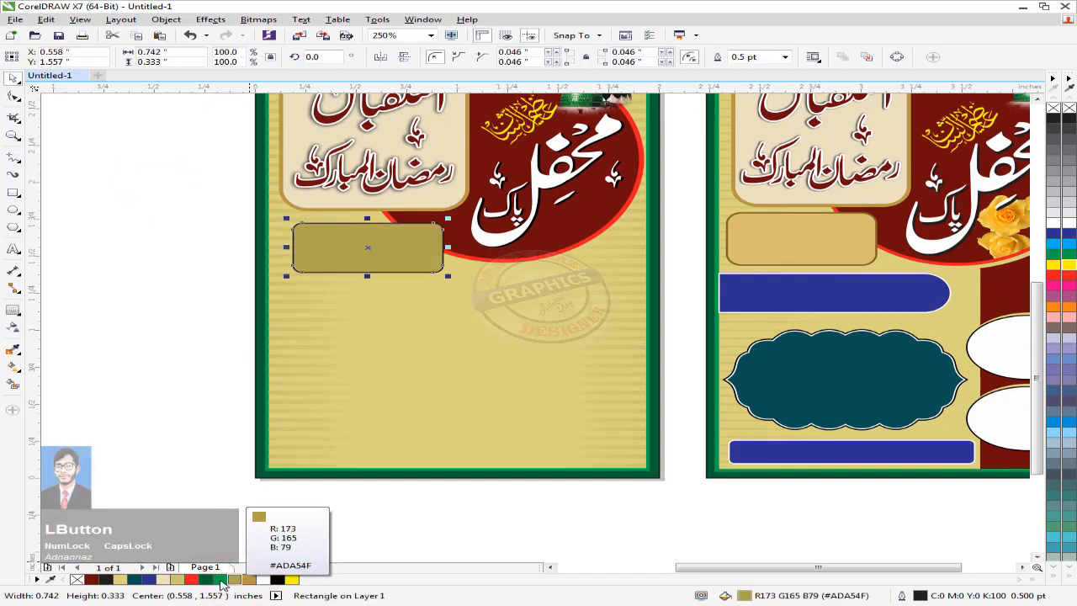
left_click(179, 580)
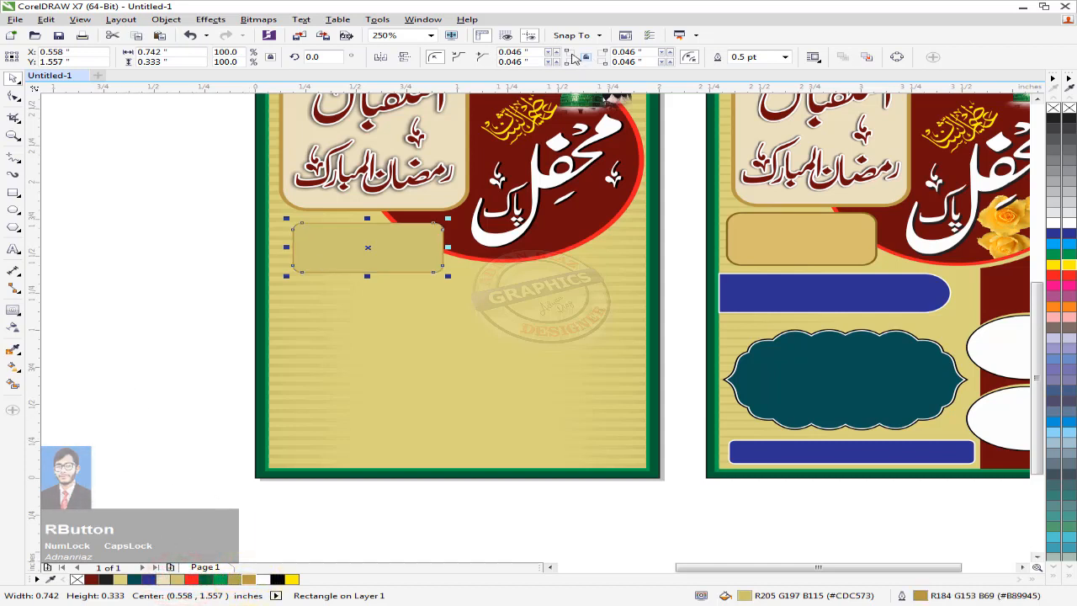
left_click(785, 56)
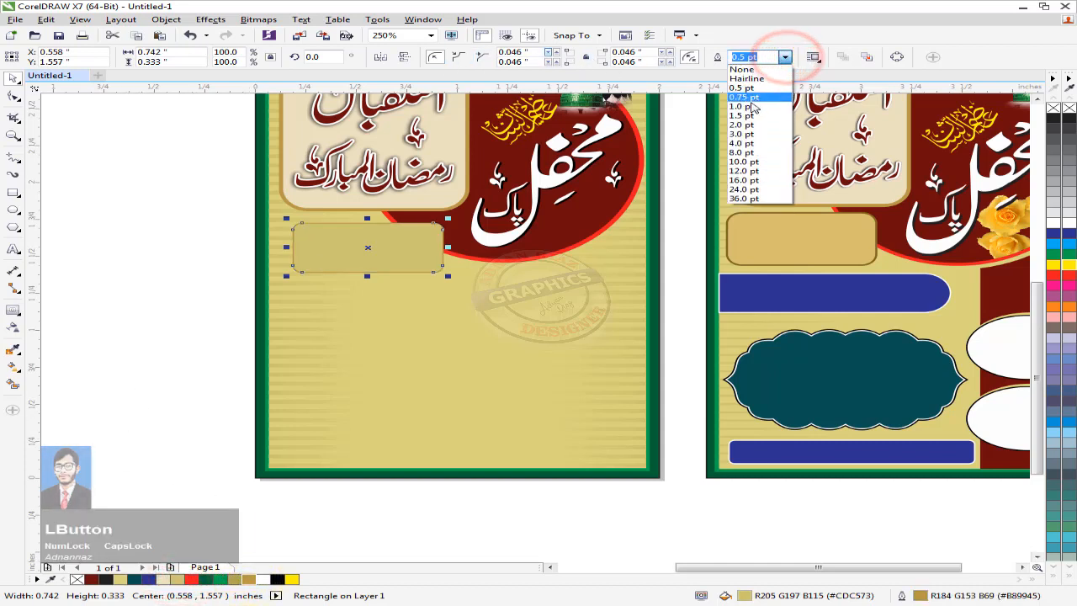
left_click(749, 102)
Step: Eyedrop the tan from the second poster's box and give the rectangle a tan outline
left_click(169, 231)
left_click_drag(294, 231, 278, 232)
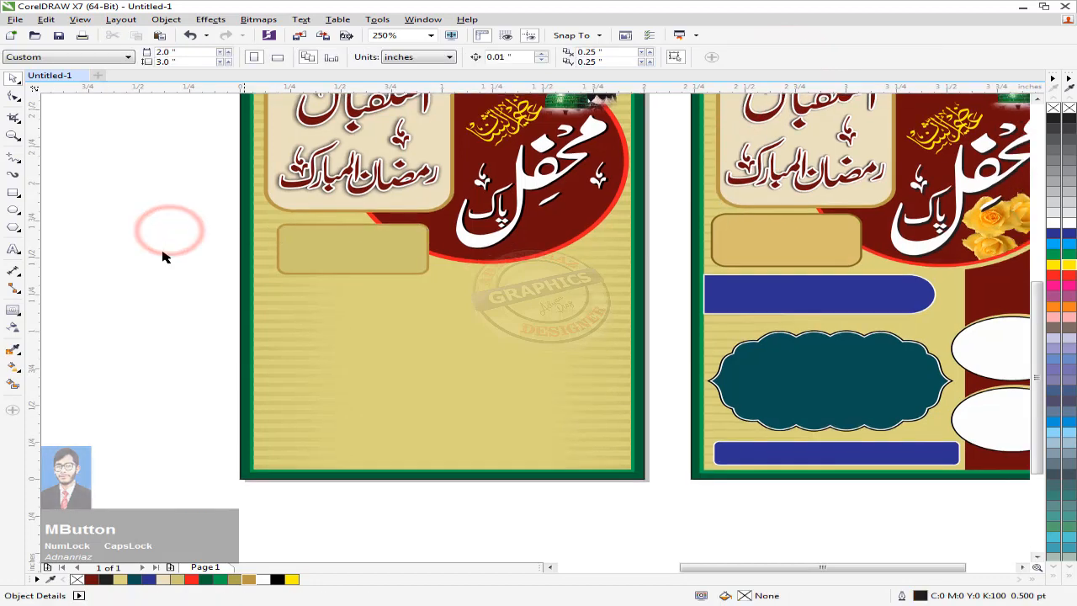
left_click(13, 348)
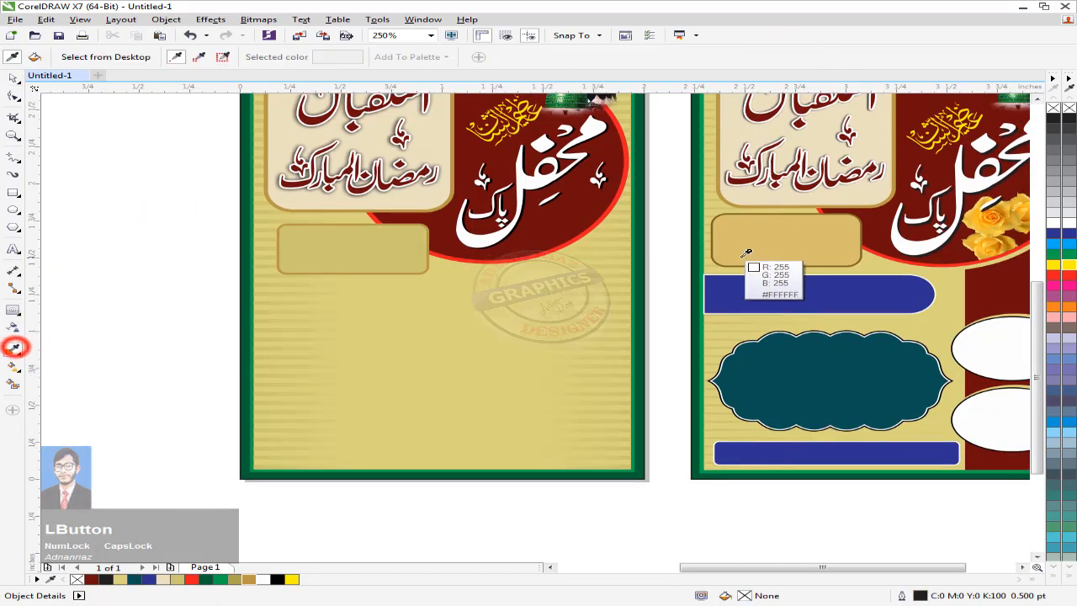
left_click(746, 242)
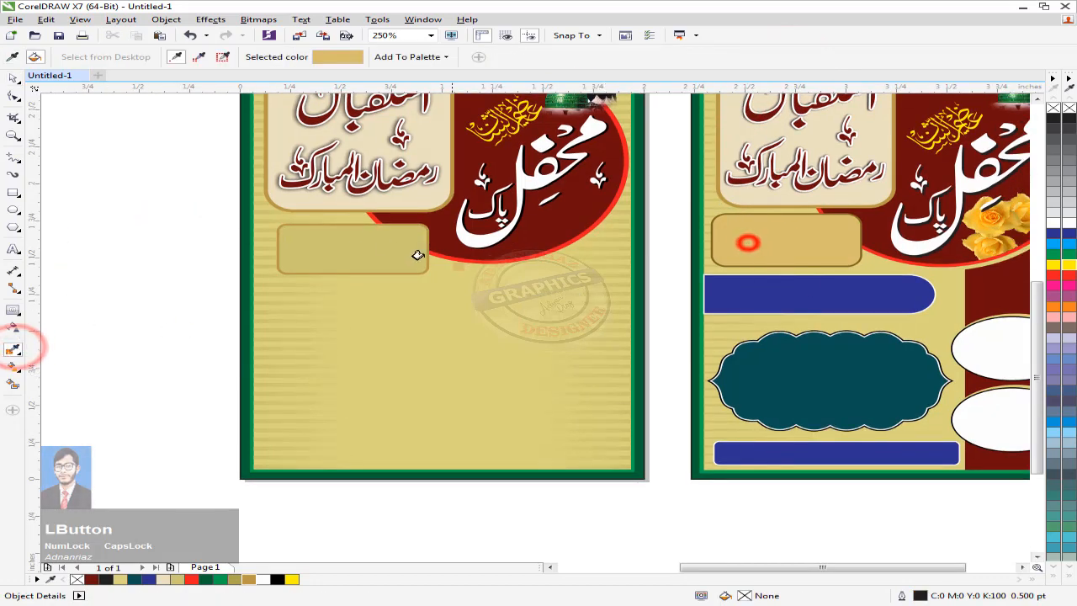
left_click(12, 77)
left_click(86, 225)
left_click(316, 244)
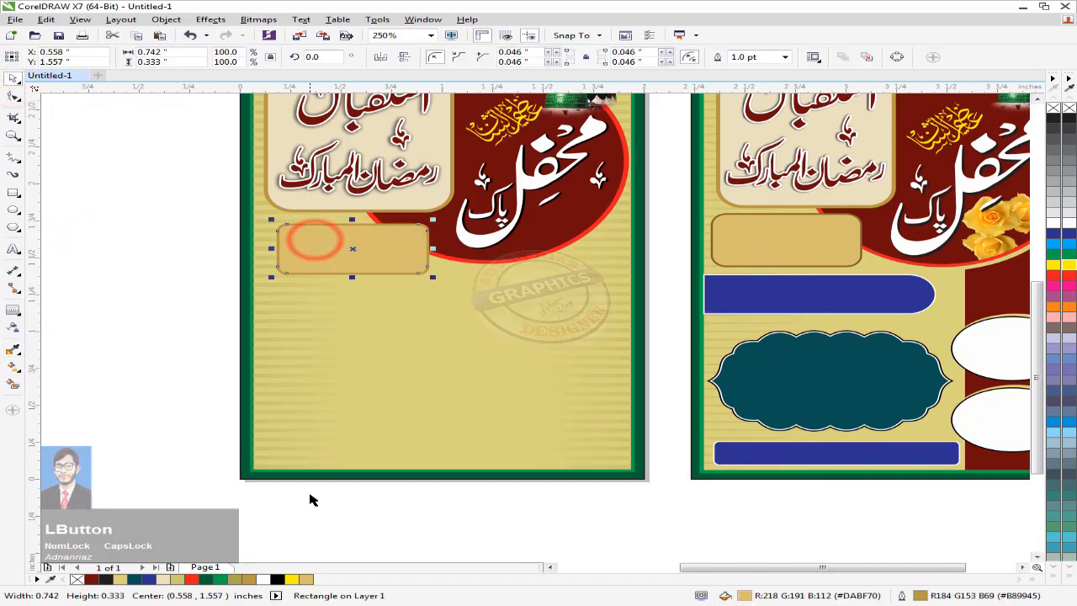
right_click(251, 581)
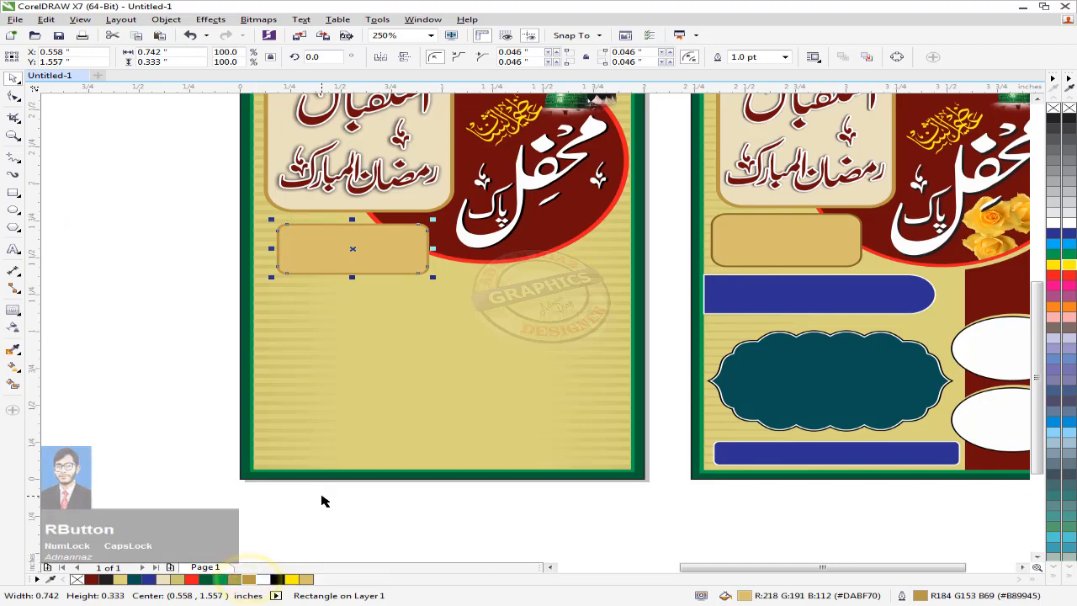
key("F11")
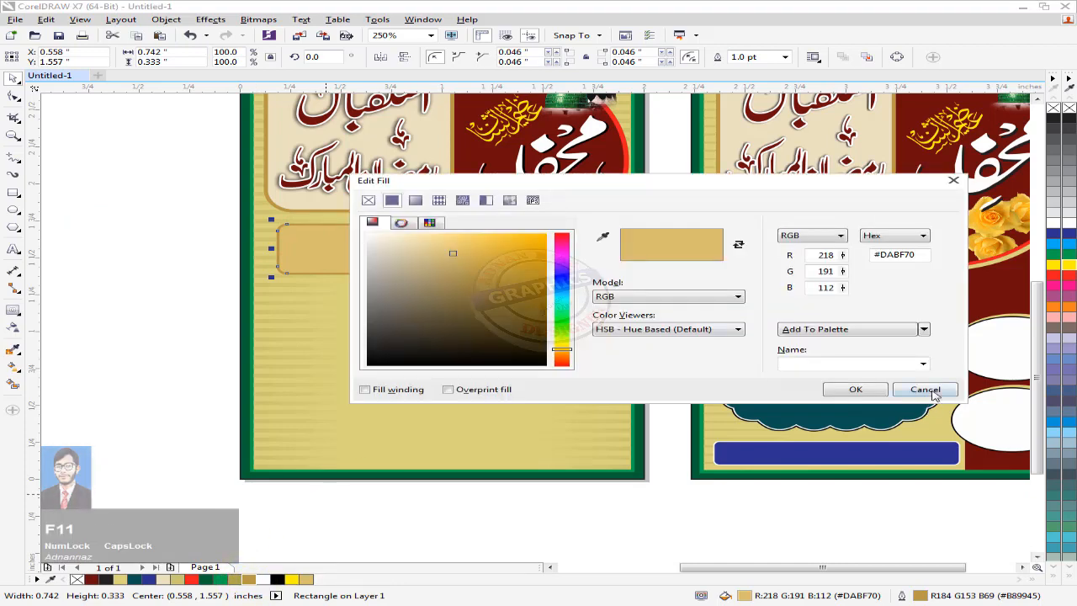
left_click(927, 391)
Step: Make the box's outline brown (R150 G119 B35) in Outline Pen and nudge it left
key("F12")
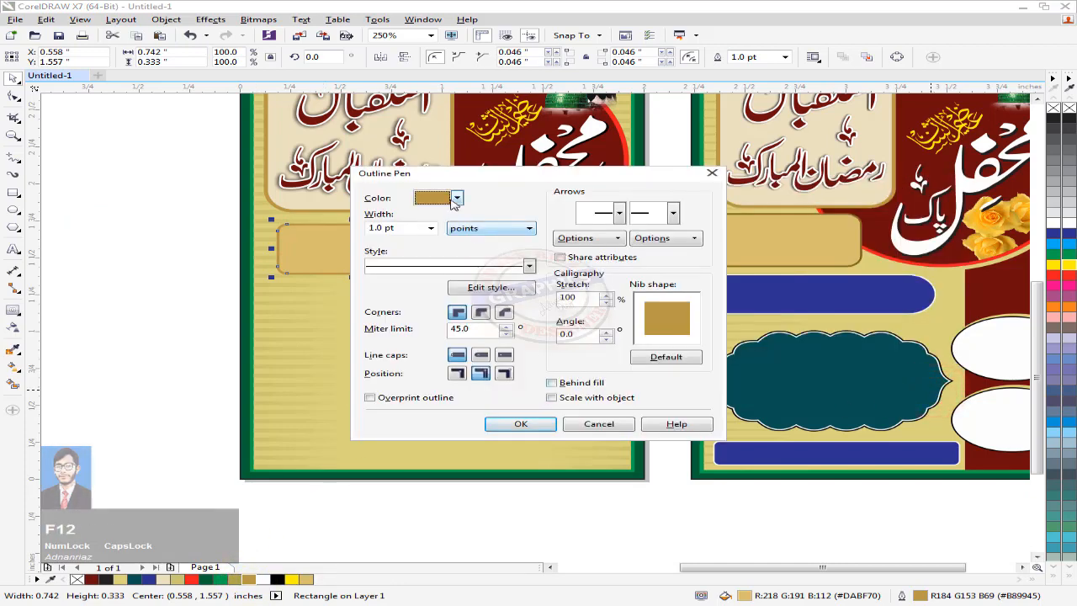
left_click(456, 199)
left_click(451, 283)
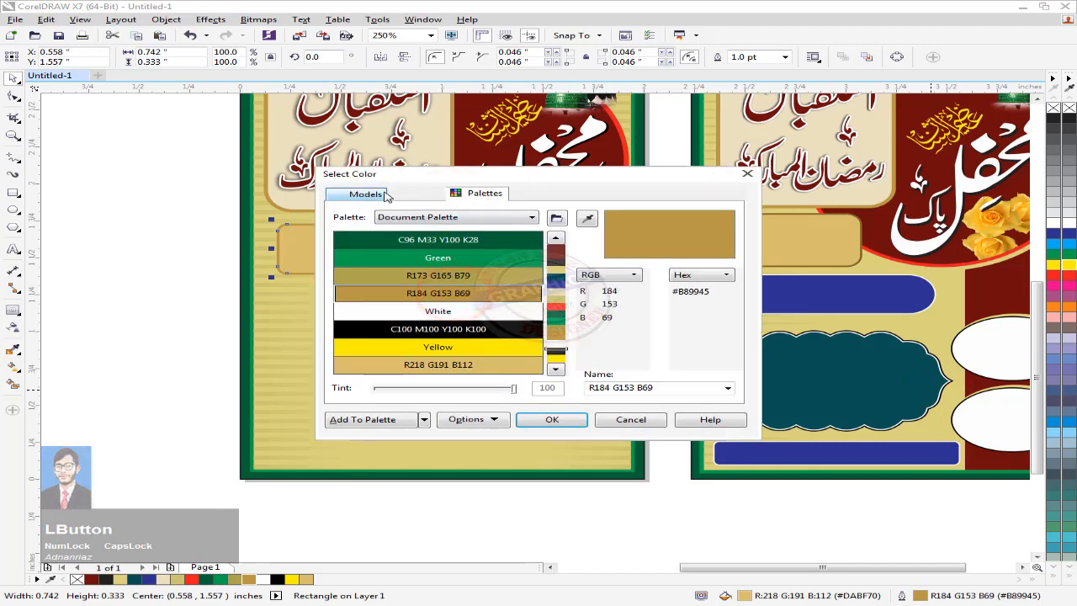
left_click(367, 194)
left_click(498, 304)
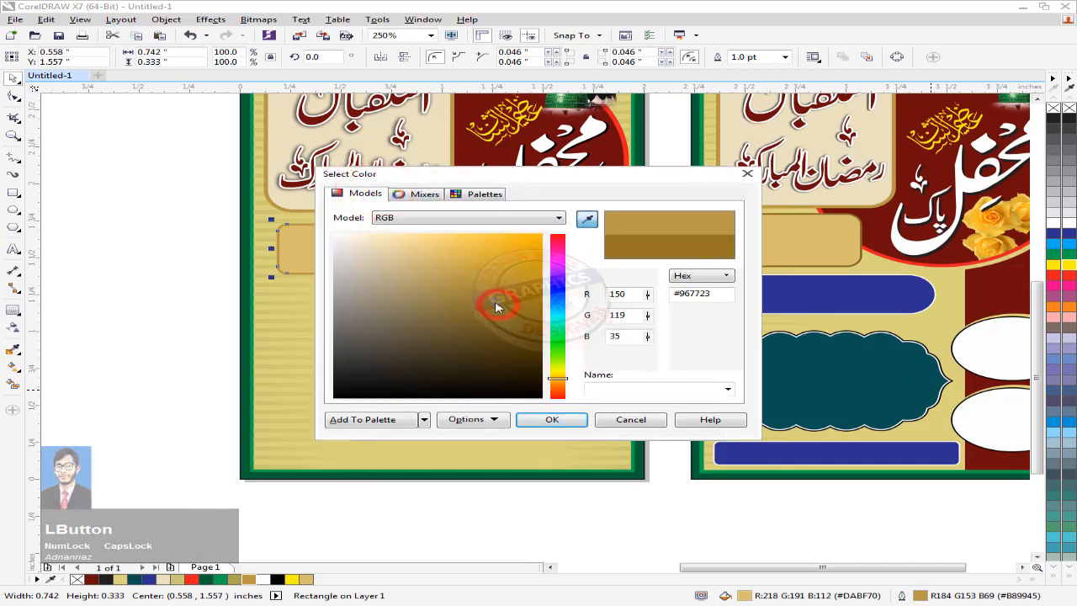
left_click(550, 420)
left_click(543, 419)
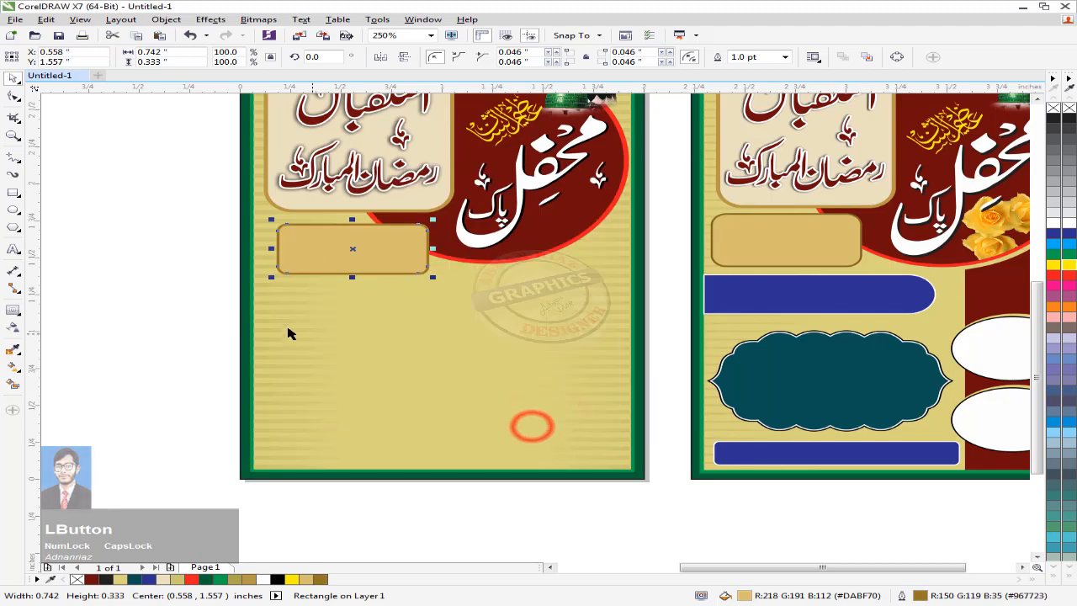
left_click(168, 285)
left_click_drag(340, 250, 328, 250)
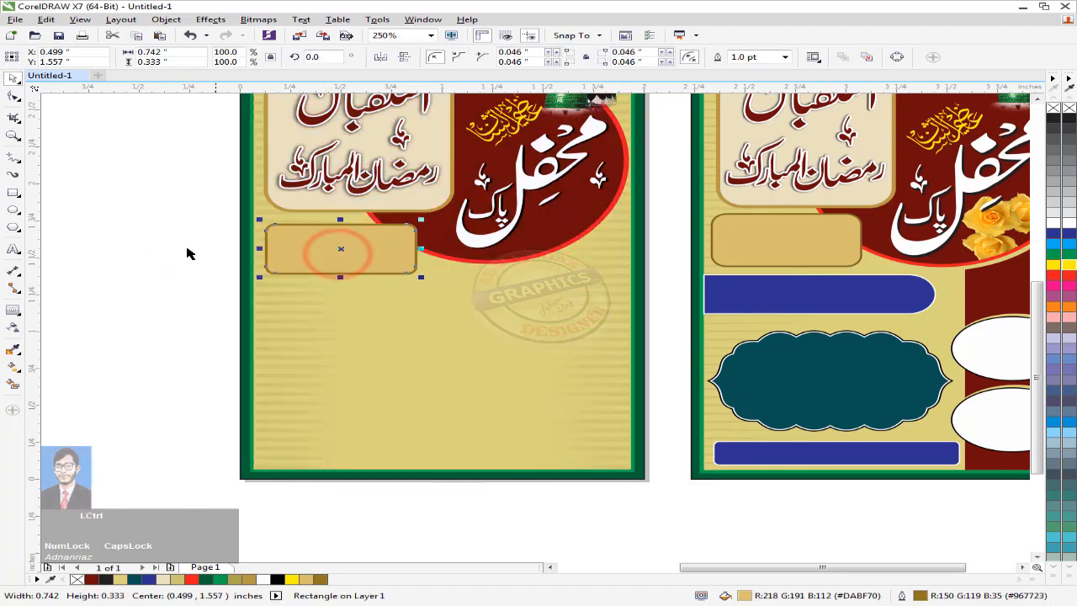
Step: Draw a long rounded bar below the tan box, filled dark blue with a white outline
left_click(13, 192)
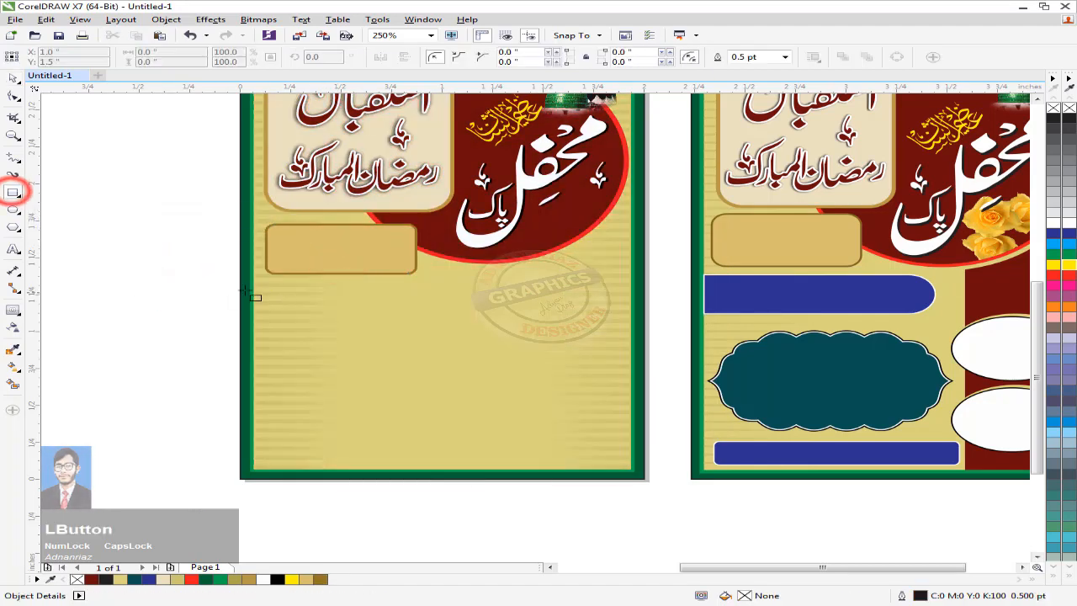
left_click_drag(230, 281, 512, 324)
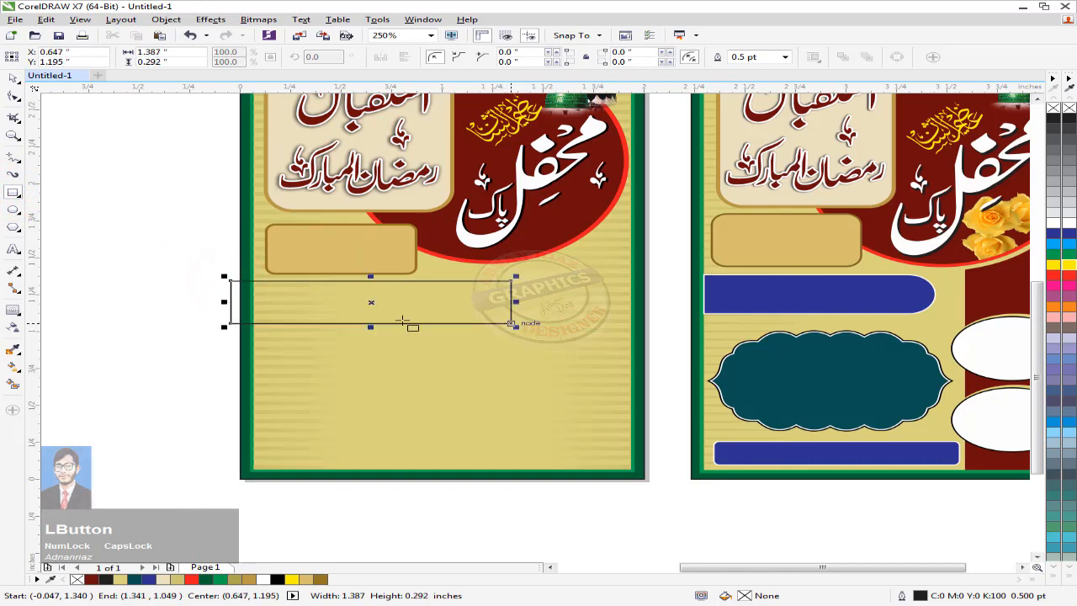
left_click(14, 96)
left_click_drag(510, 281, 298, 294)
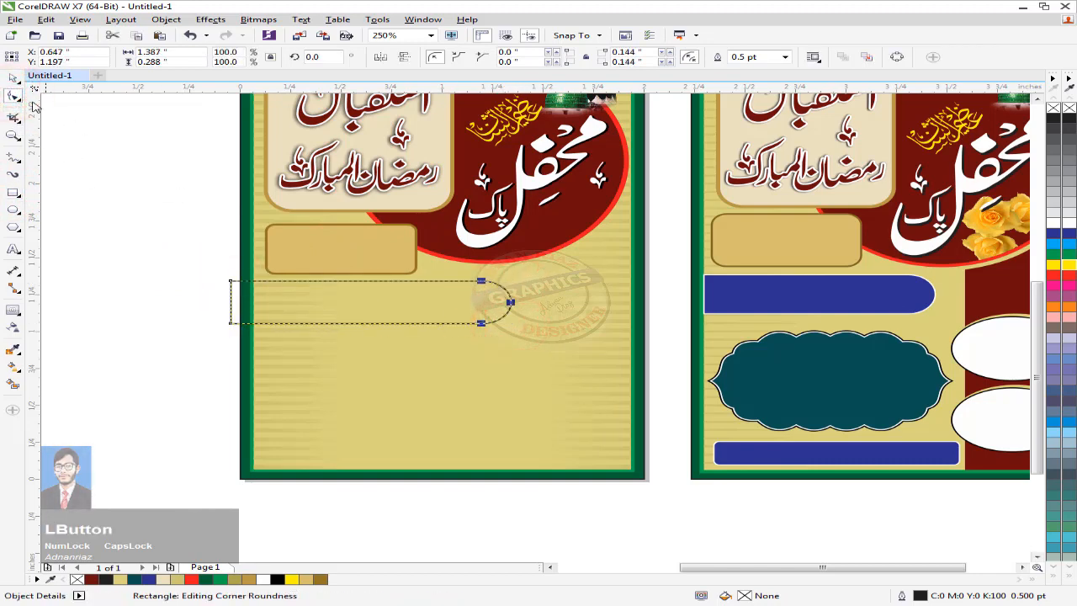
left_click(13, 77)
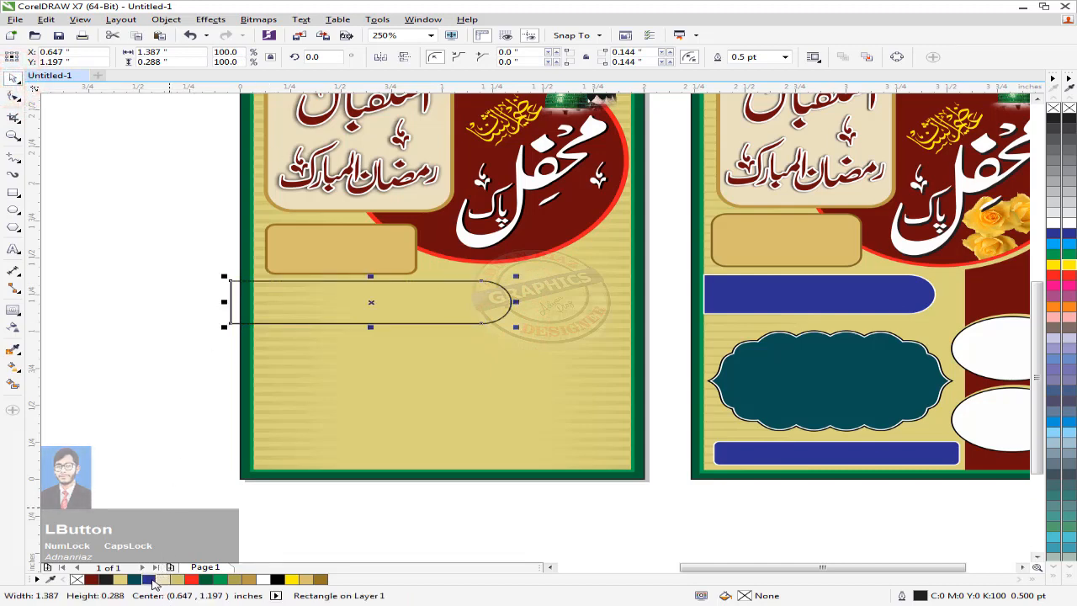
left_click(149, 580)
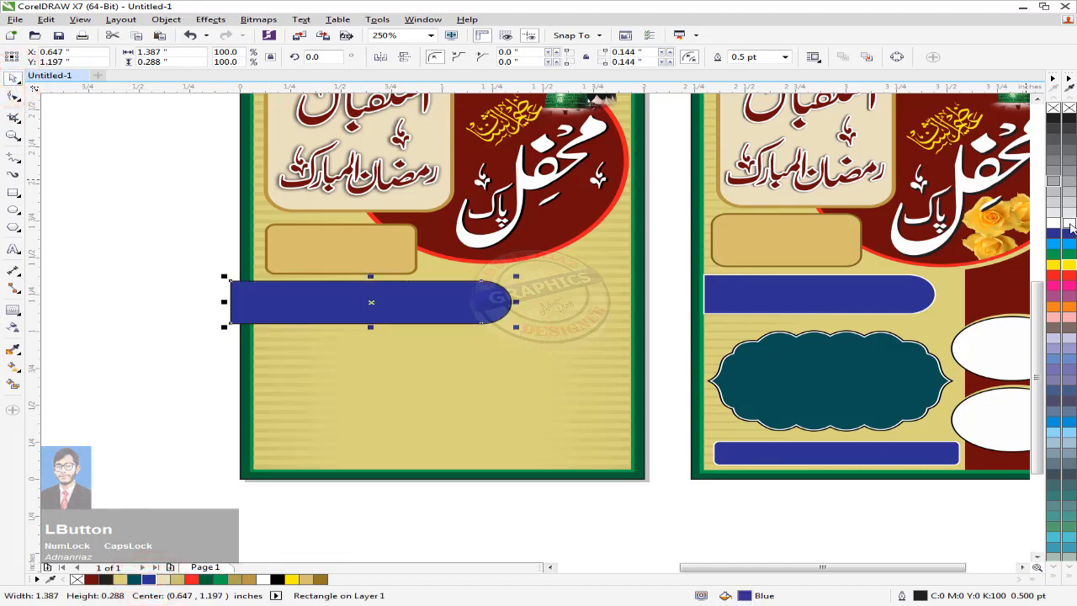
right_click(1070, 225)
Step: Intersect the blue bar with the poster background and delete the piece overhanging the page edge
left_click(121, 201)
left_click(266, 292)
left_click(357, 345, "shift")
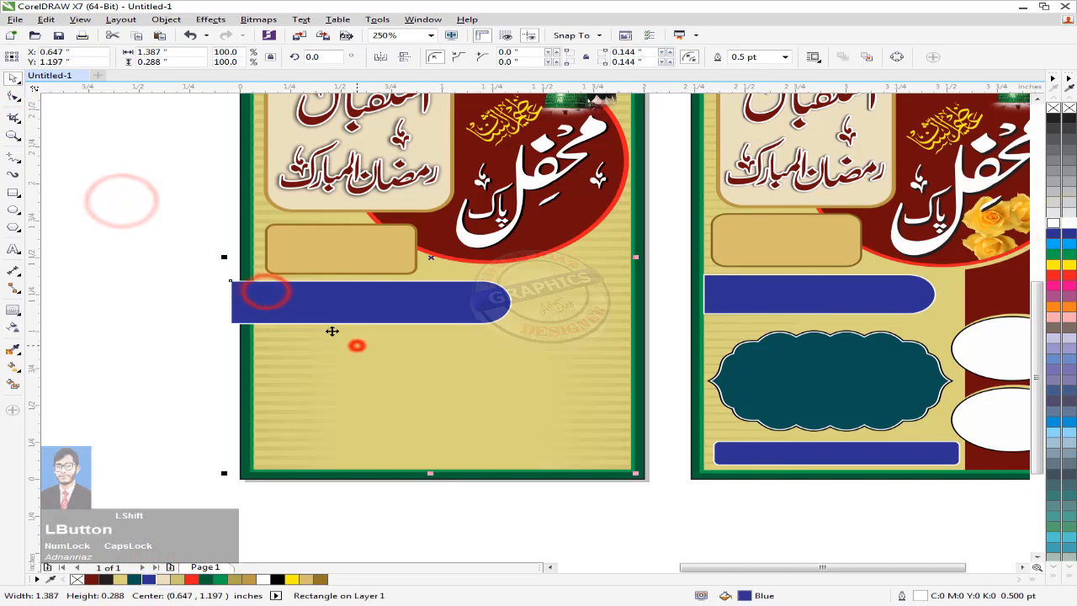
left_click(399, 410)
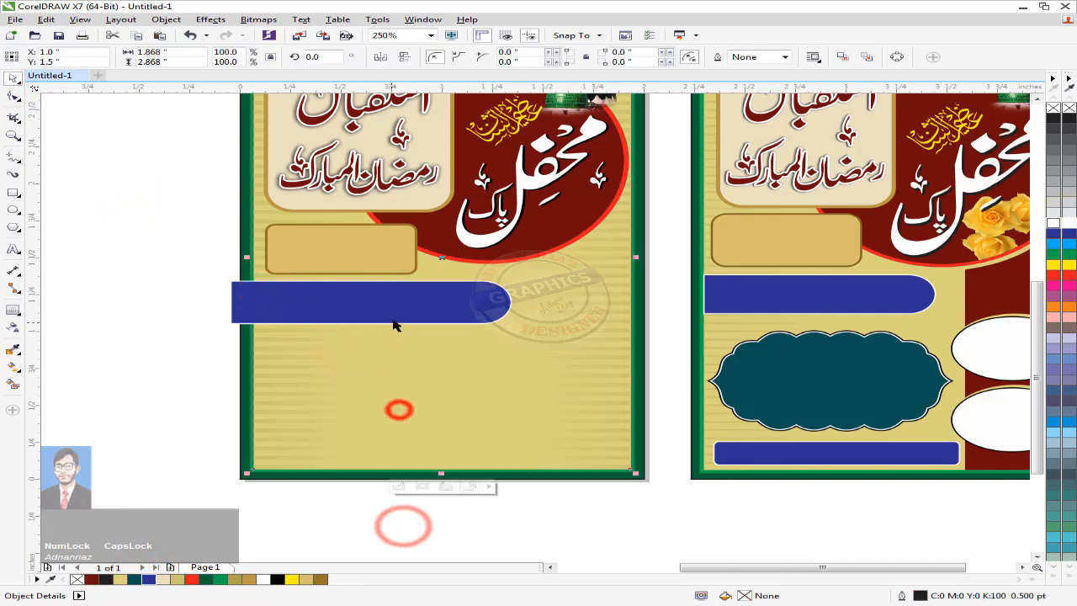
left_click(392, 318, "shift")
left_click(511, 58)
left_click(433, 521)
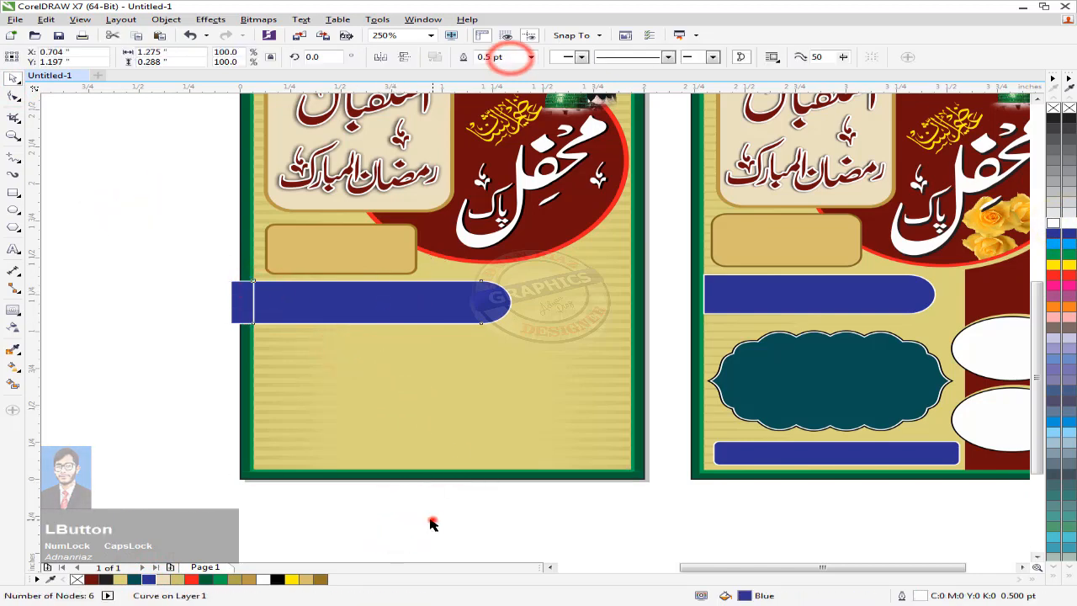
left_click(244, 303)
key("Delete")
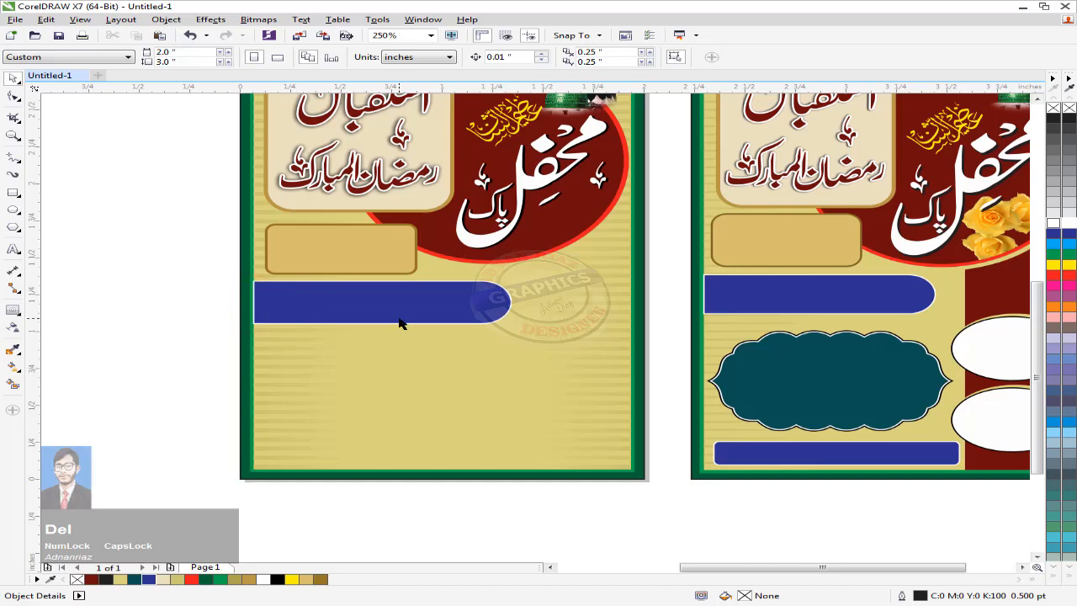
middle_click(399, 323)
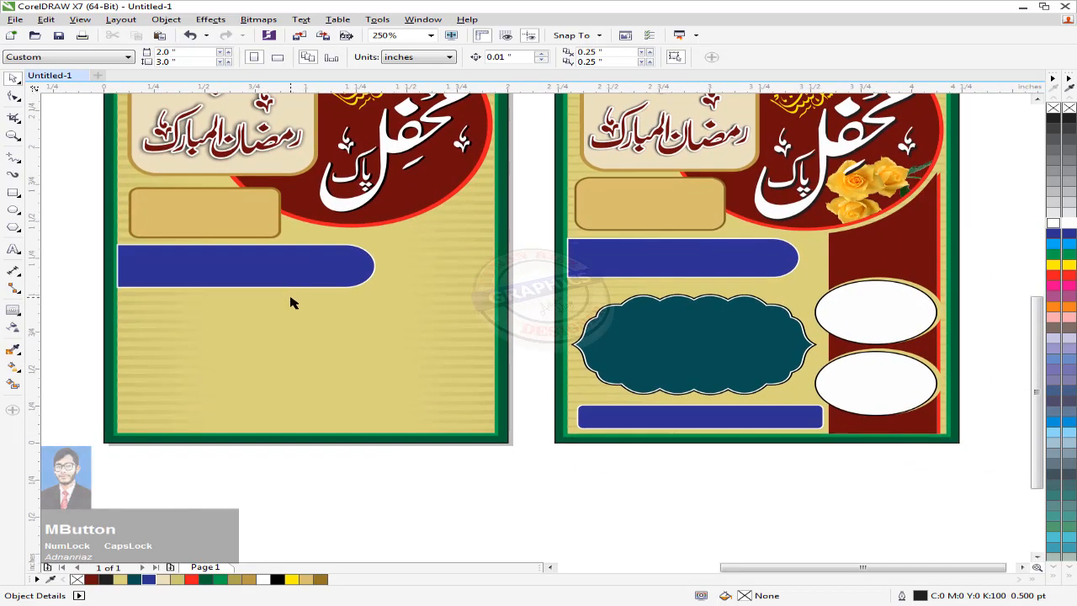
scroll(290, 303, "down", 3)
Step: Draw a tall rectangle down the left poster's right side, reaching below the page
left_click(15, 193)
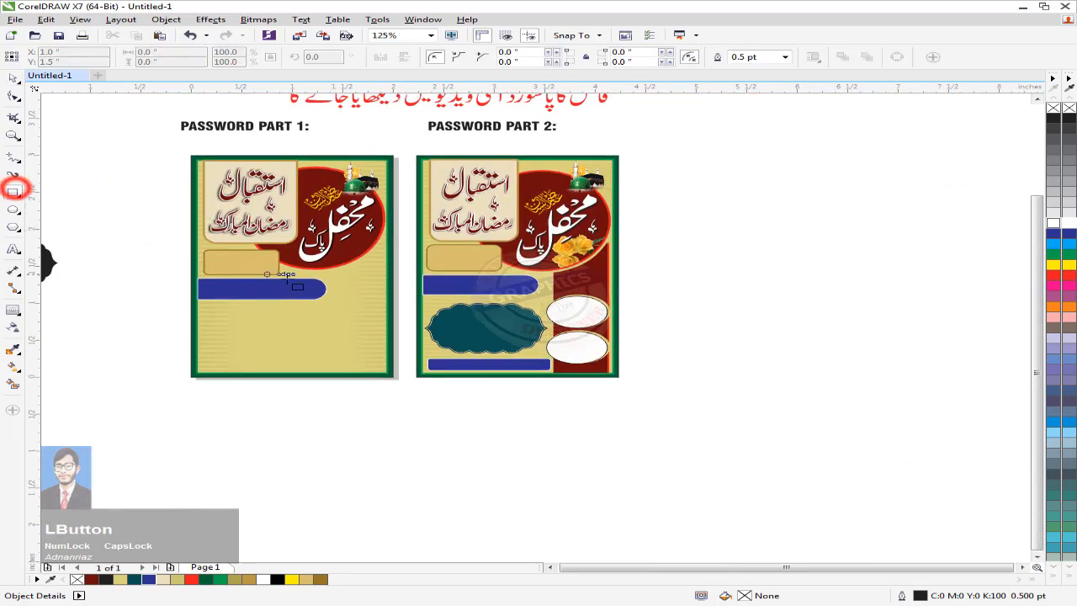
scroll(299, 280, "up", 2)
left_click_drag(360, 224, 454, 480)
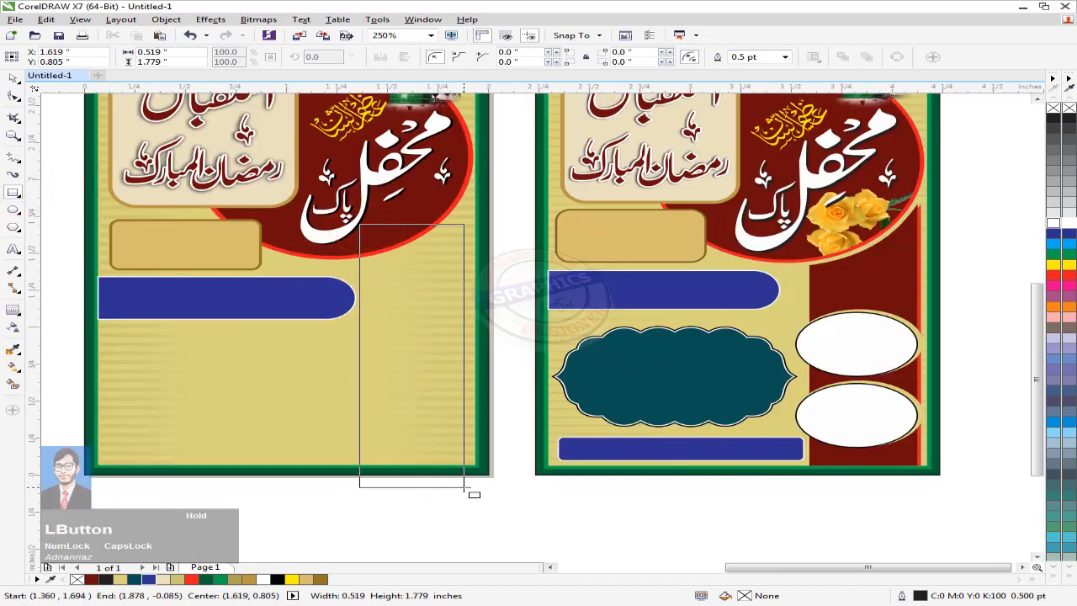
left_click_drag(462, 487, 463, 487)
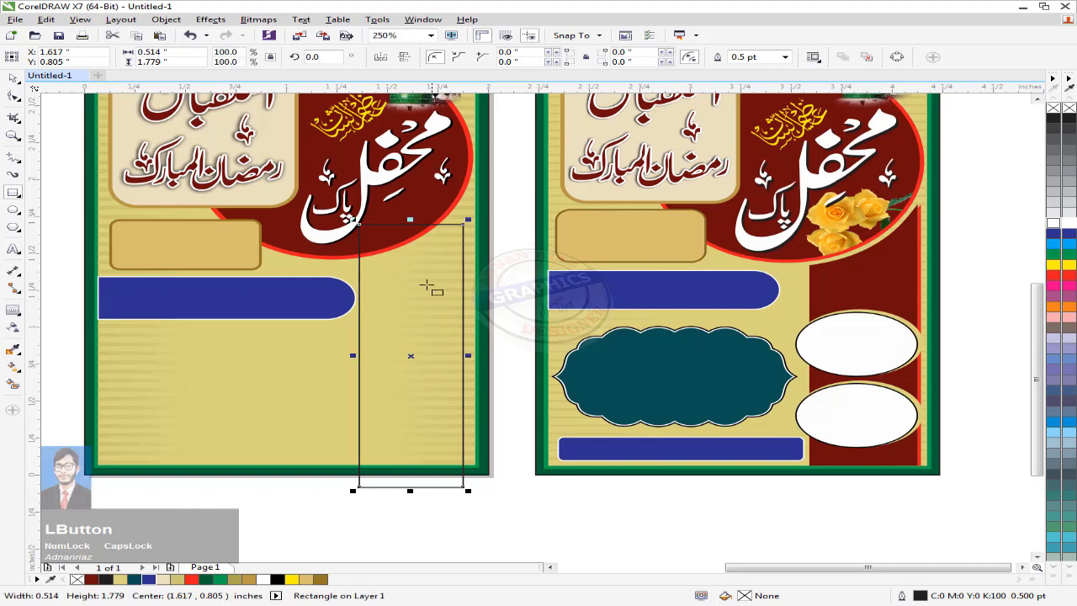
left_click_drag(411, 224, 402, 192)
key("ctrl+z")
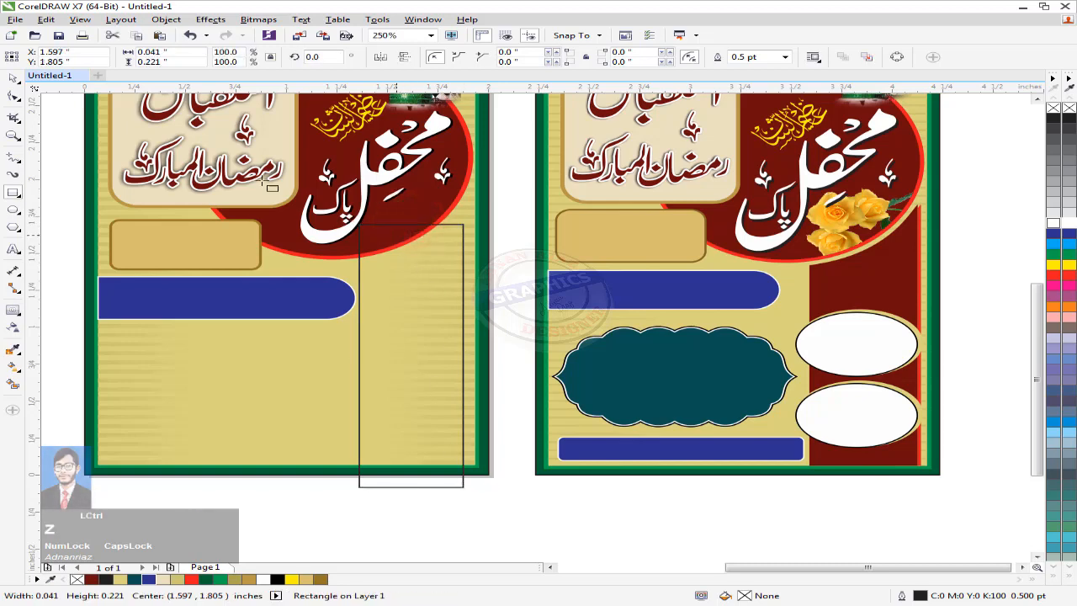
left_click(14, 78)
left_click(433, 308)
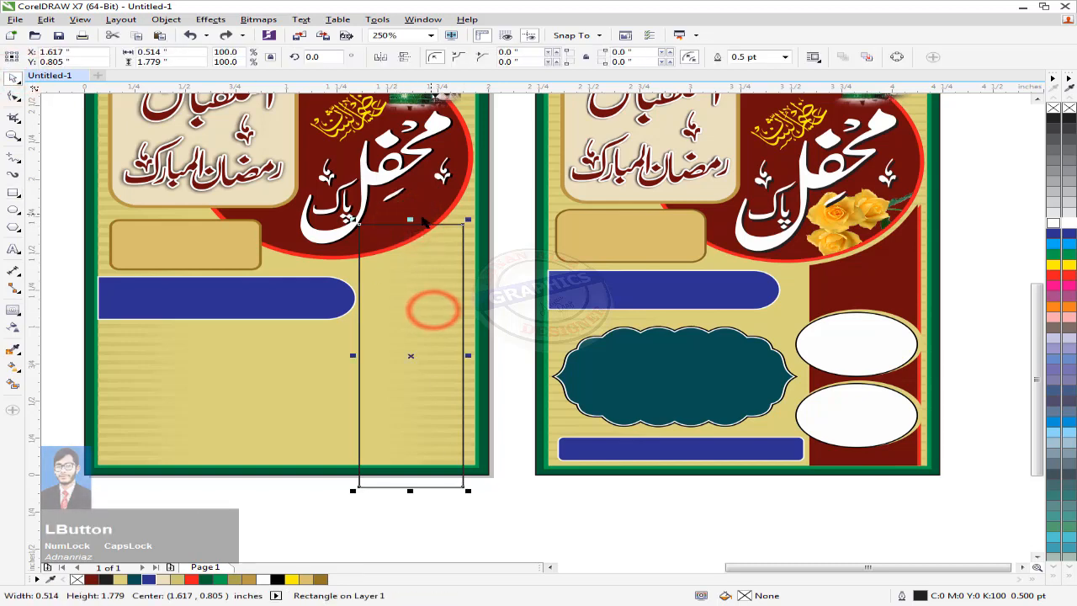
left_click(414, 253)
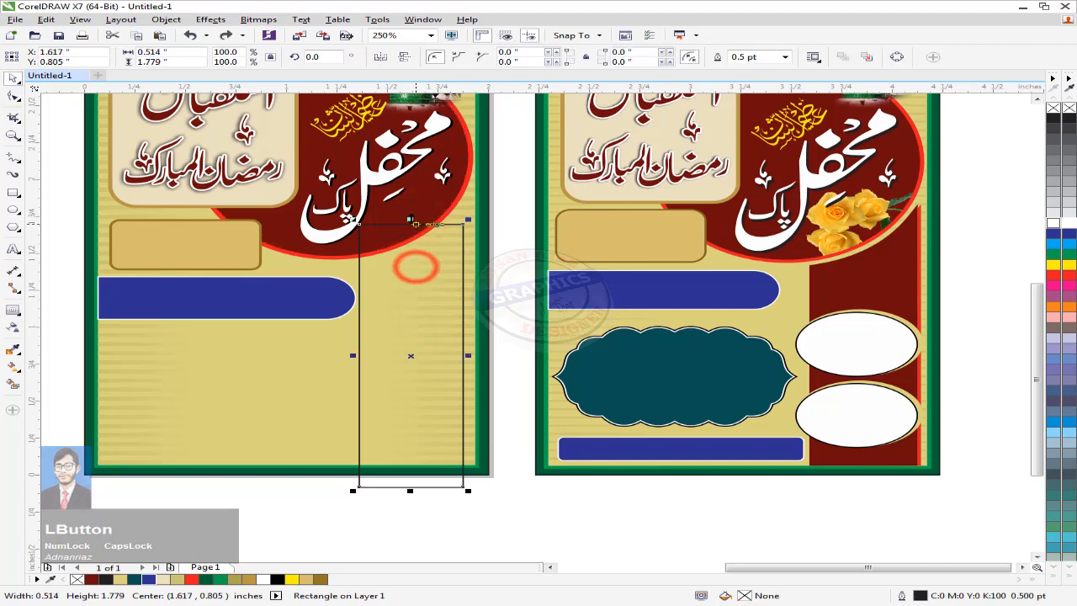
Step: Stretch the rectangle's top into the maroon circle and trim it with the circle
left_click_drag(410, 222, 412, 175)
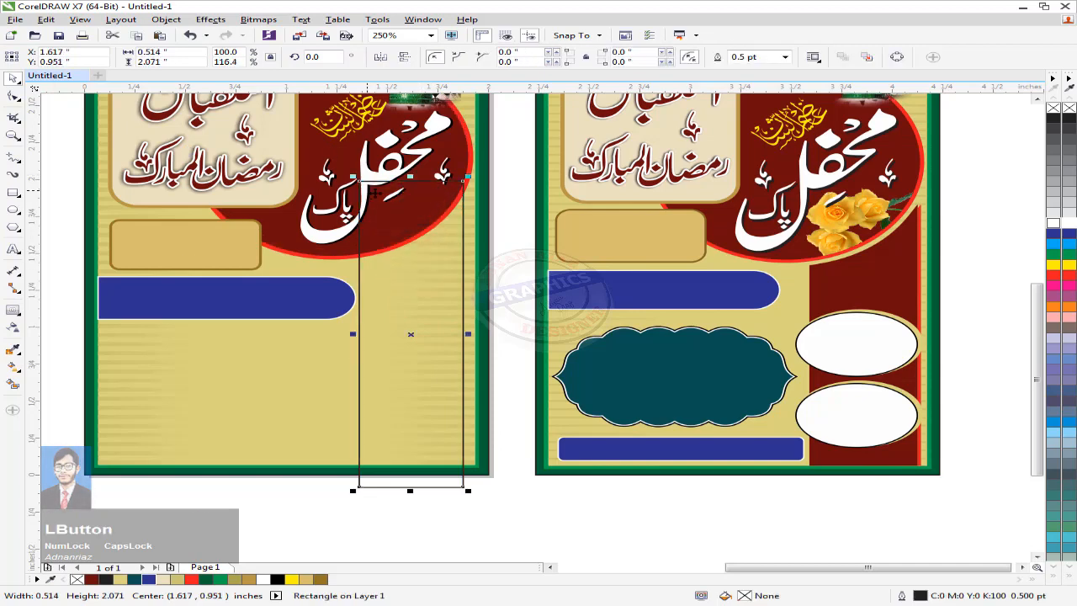
left_click_drag(401, 269, 437, 255)
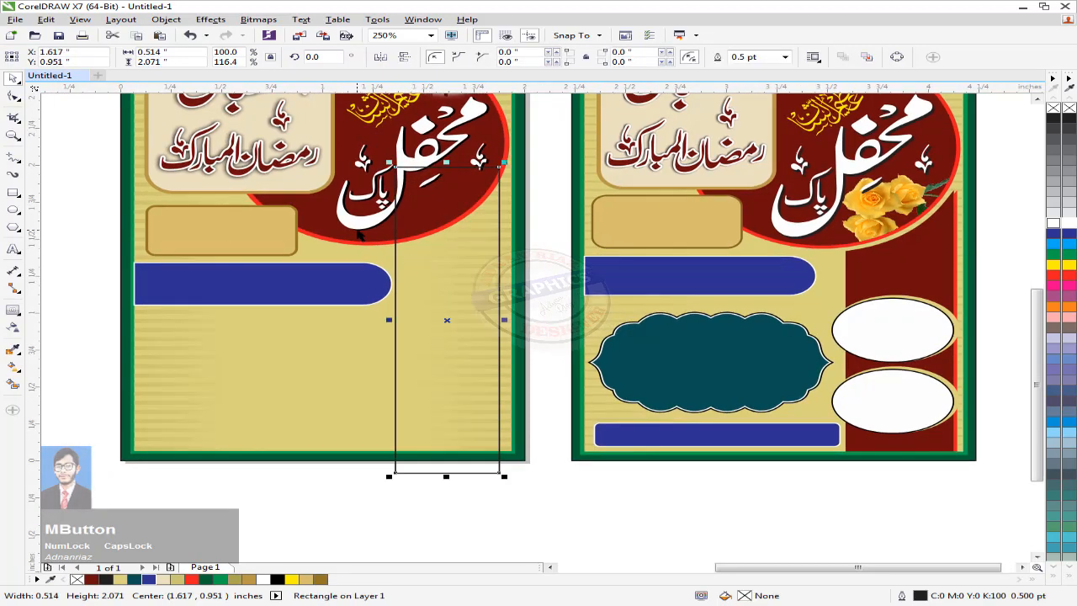
left_click(431, 261, "shift")
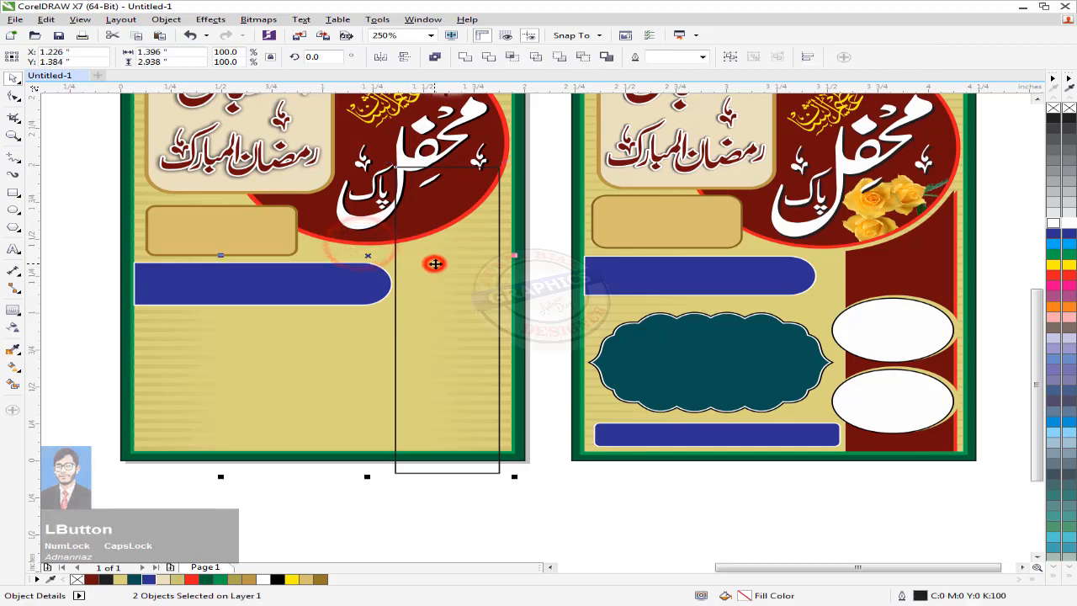
left_click(466, 56)
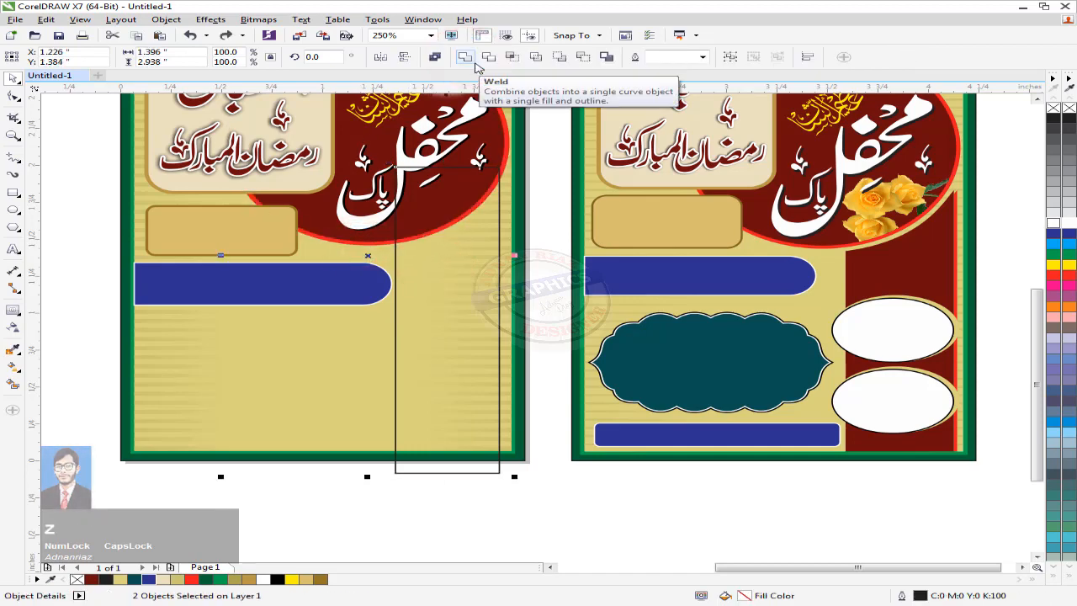
left_click(488, 56)
left_click(579, 498)
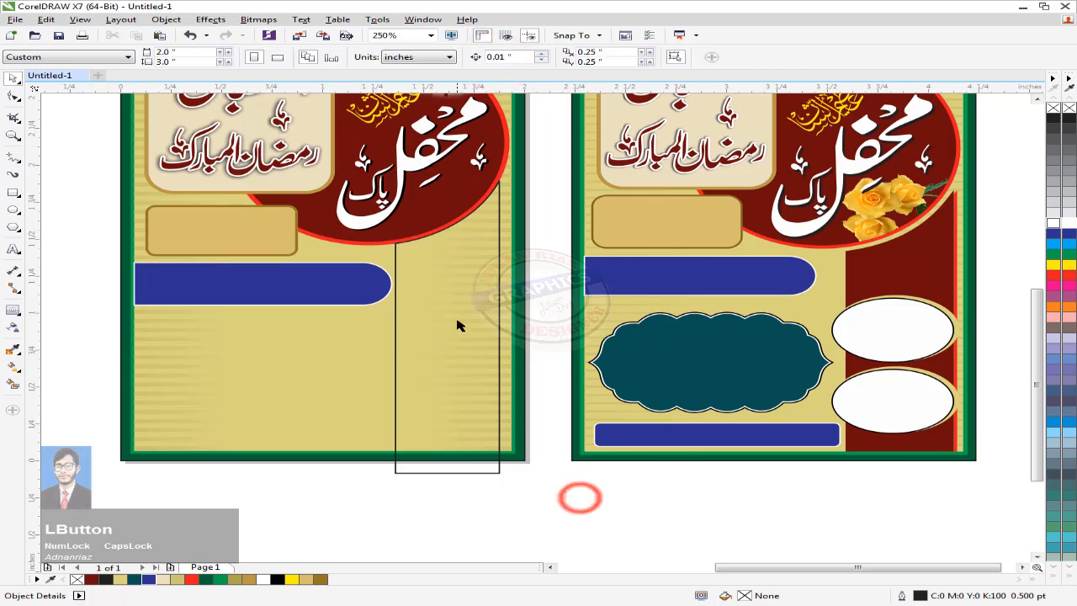
Step: Intersect the column with the background, delete the piece below the page, and fill it dark red
left_click_drag(457, 320, 455, 329)
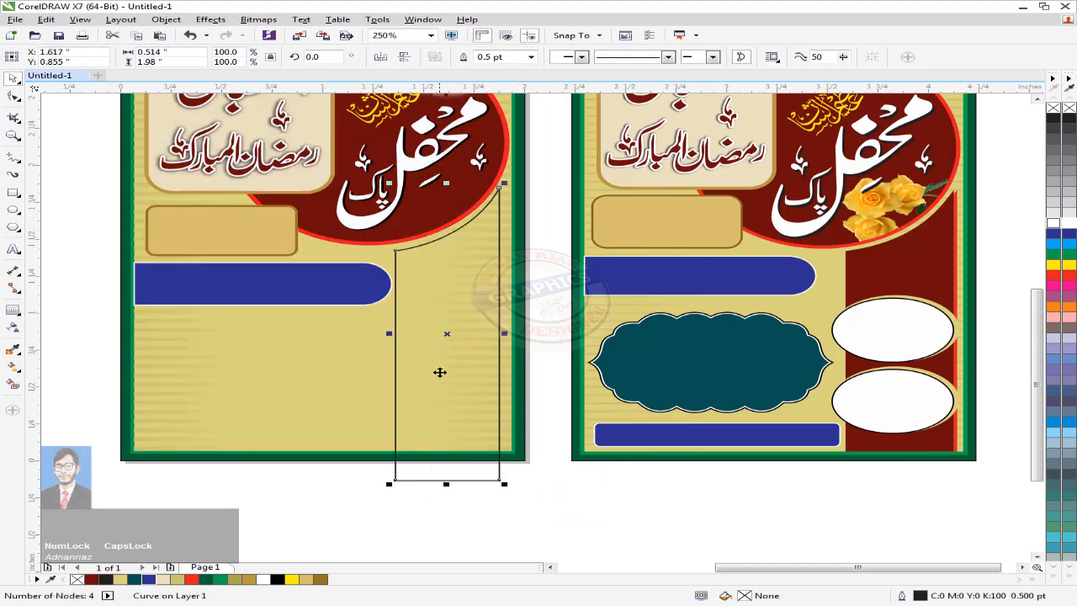
left_click_drag(432, 376, 431, 359)
left_click(333, 375)
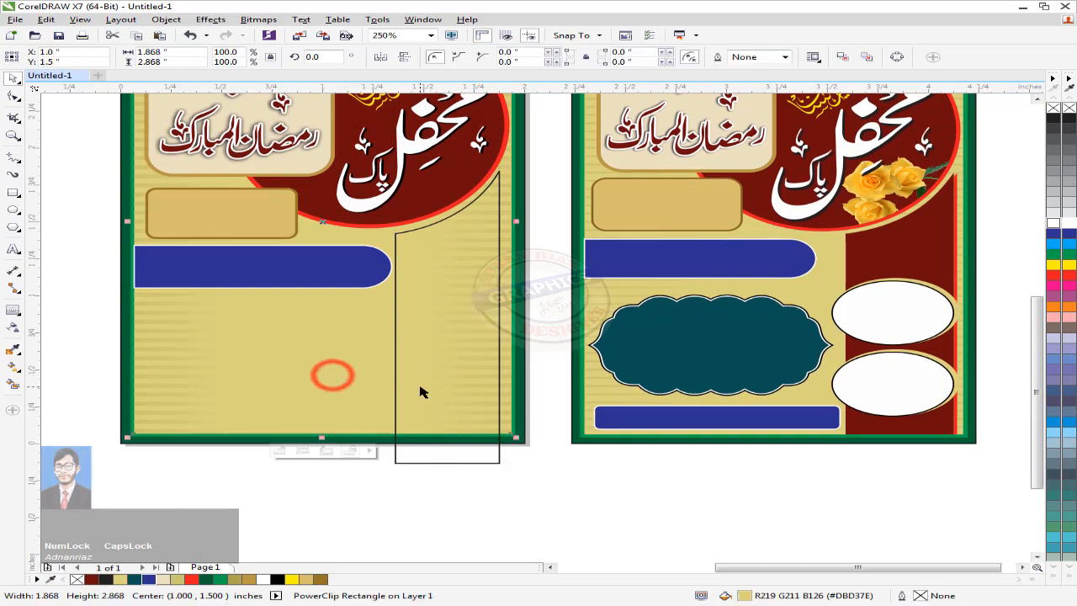
left_click(420, 387, "shift")
left_click(510, 56)
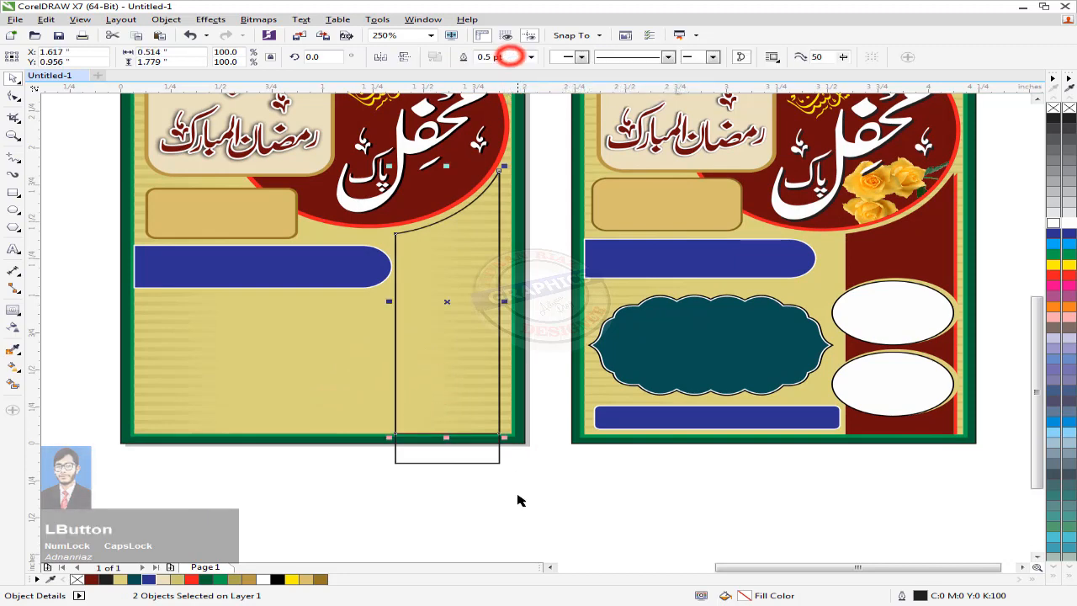
left_click(518, 506)
left_click(473, 454)
key("Delete")
left_click(493, 479)
left_click_drag(441, 451, 441, 459)
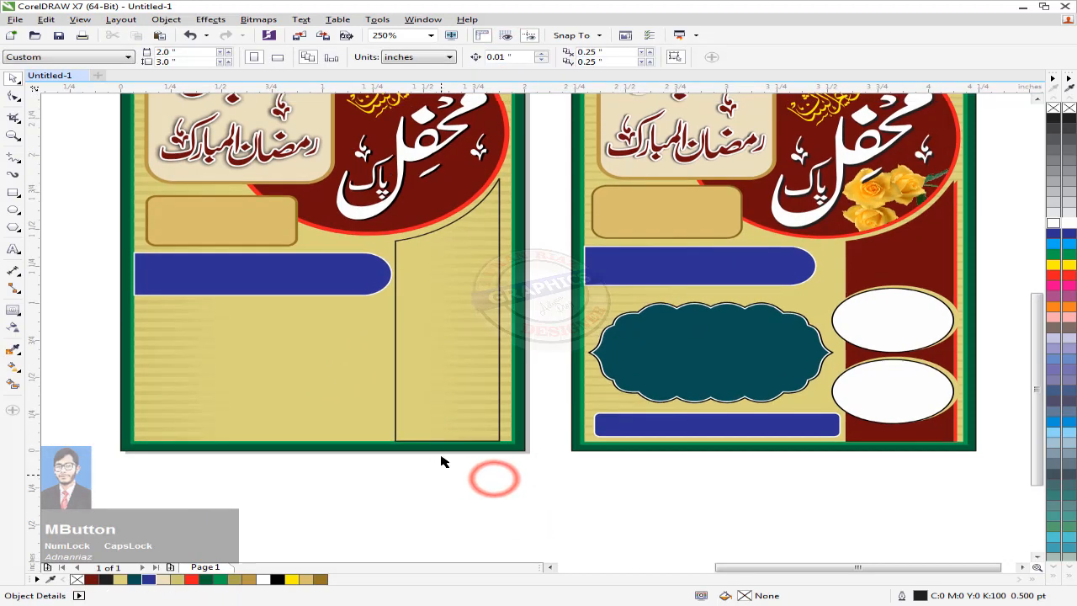
left_click(446, 417)
left_click(90, 579)
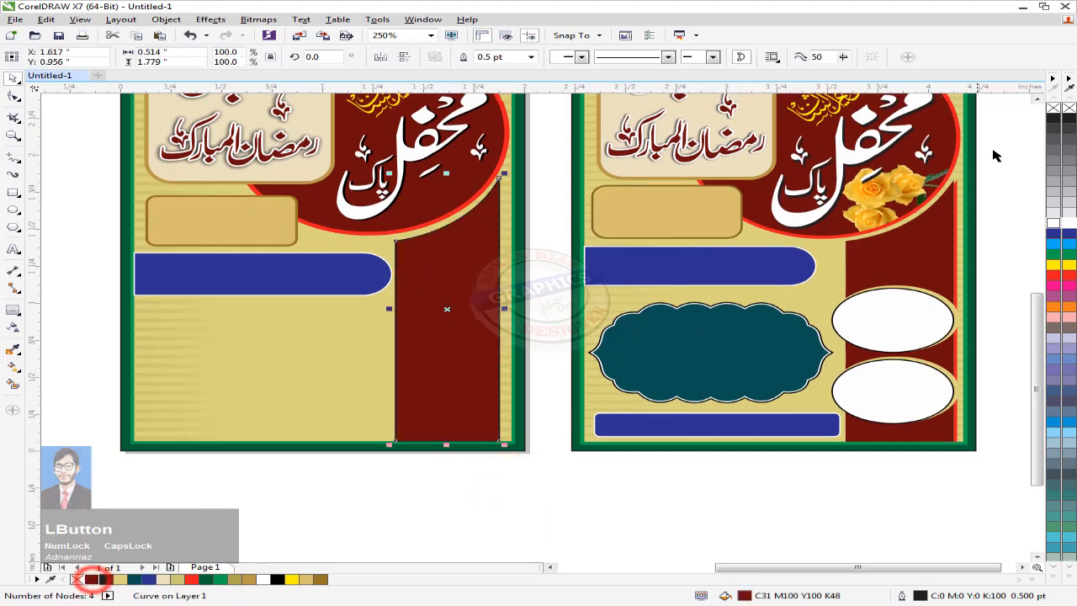
Step: Remove the column's outline and place a bright red copy slightly offset behind it
right_click(1052, 108)
scroll(471, 253, "up", 1)
left_click_drag(434, 284, 441, 284)
scroll(441, 283, "down", 1)
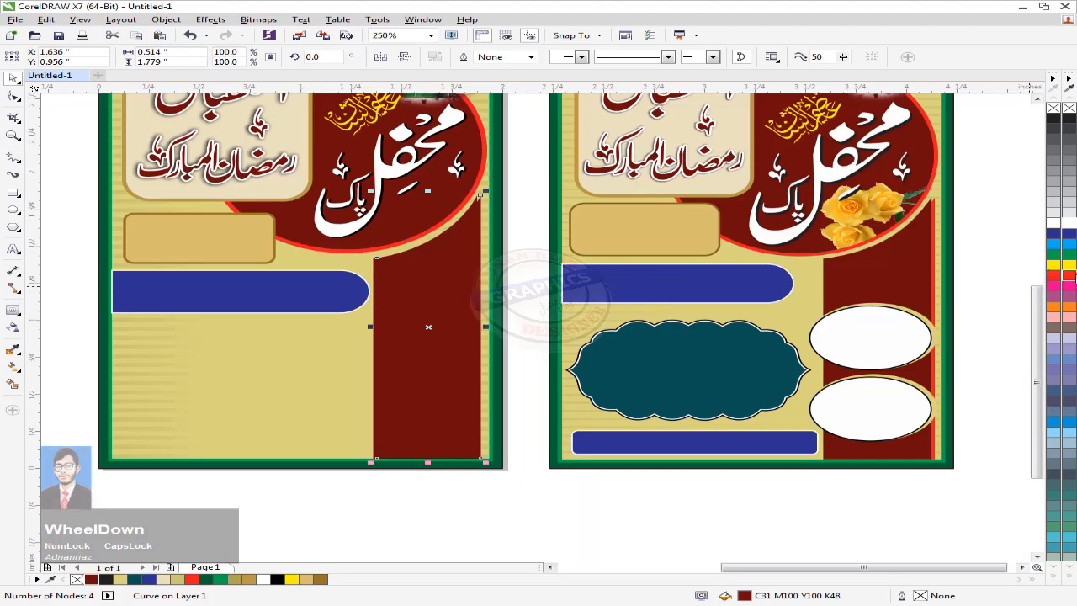
left_click(1057, 281)
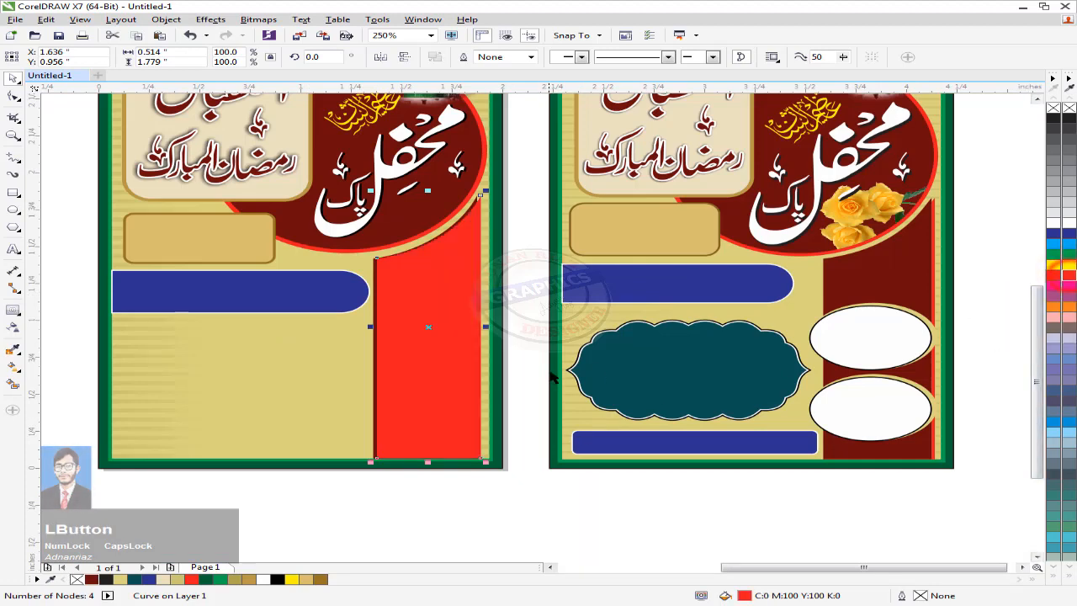
key("ctrl+Page_Down")
left_click(492, 520)
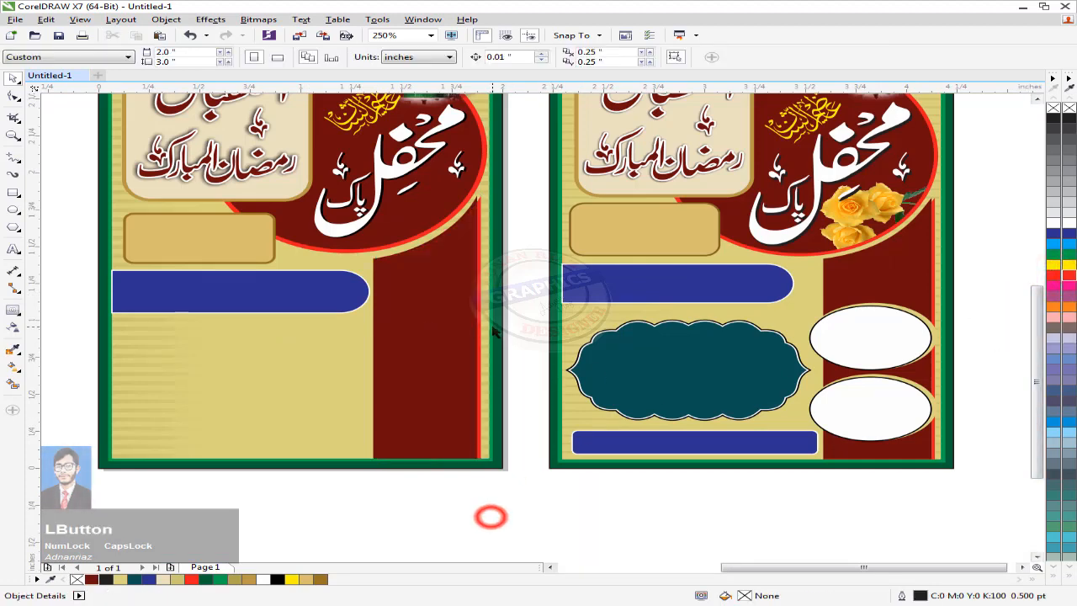
Step: Trim the red copy with the dark red column, leaving a thin red edge strip
scroll(492, 328, "up", 1)
left_click(413, 320)
left_click(469, 325, "shift")
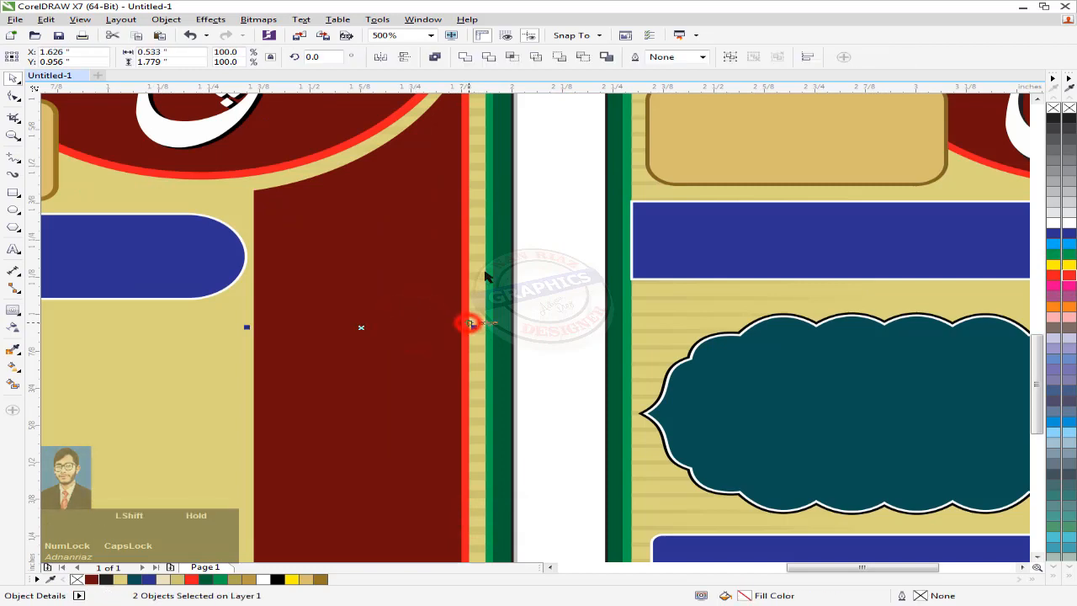
left_click(489, 57)
scroll(457, 325, "down", 1)
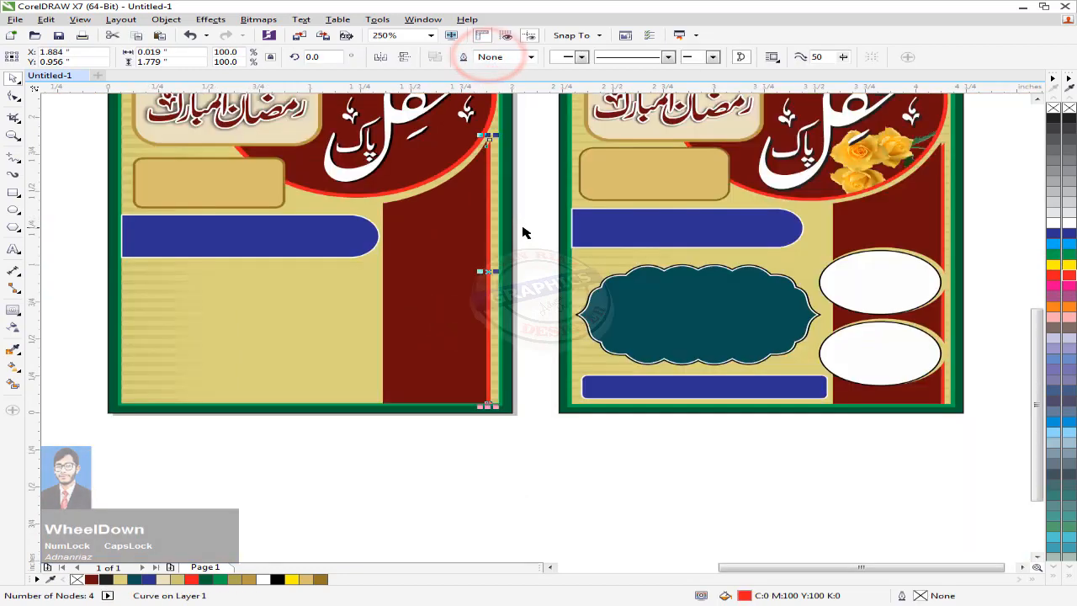
left_click(602, 514)
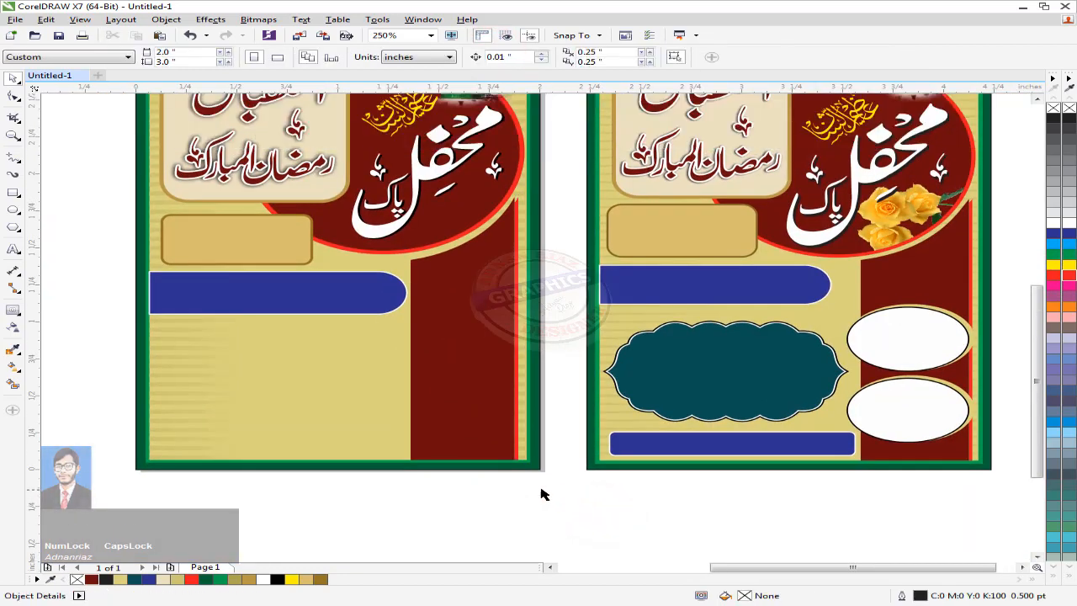
mouse_move(488, 485)
left_mouse_down()
mouse_move(544, 496)
mouse_move(513, 497)
mouse_move(488, 479)
left_mouse_up()
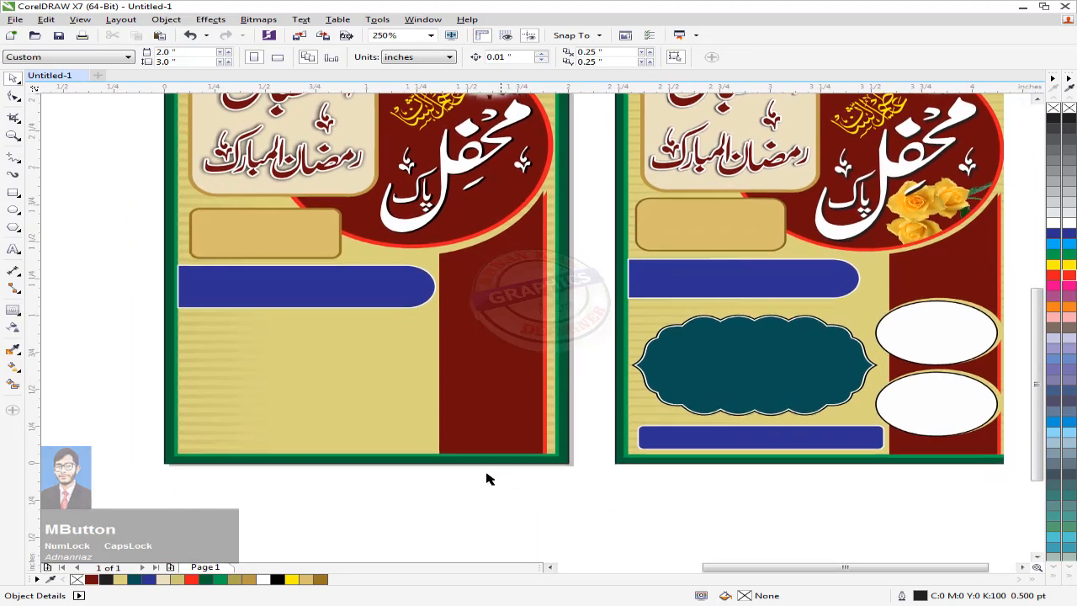
left_click(14, 193)
Step: Draw a thin rounded rectangle along the bottom of the left poster's tan panel
scroll(199, 435, "up", 1)
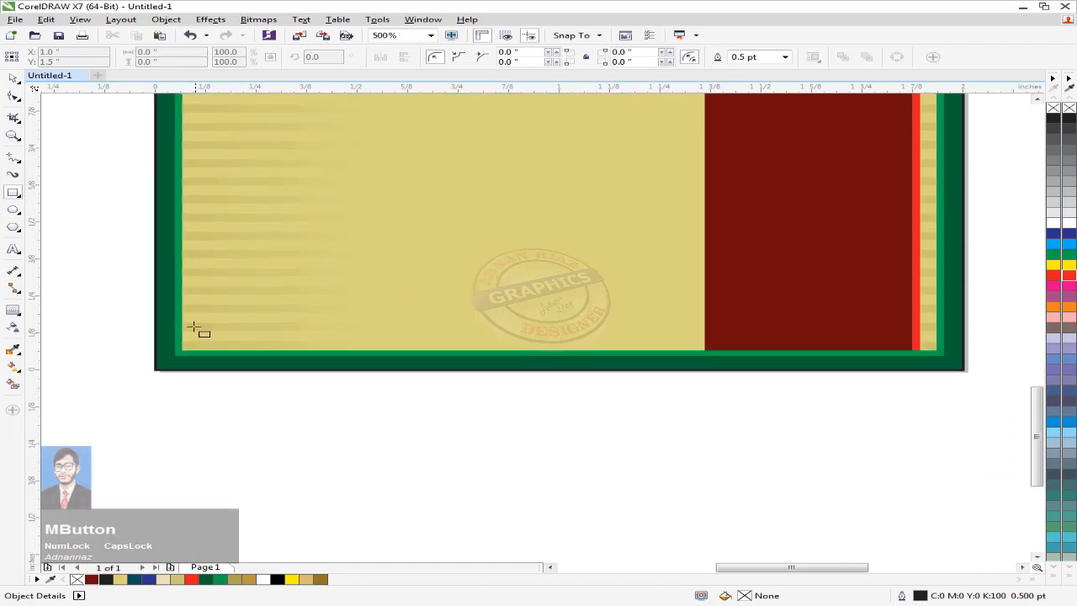
left_click_drag(192, 304, 686, 343)
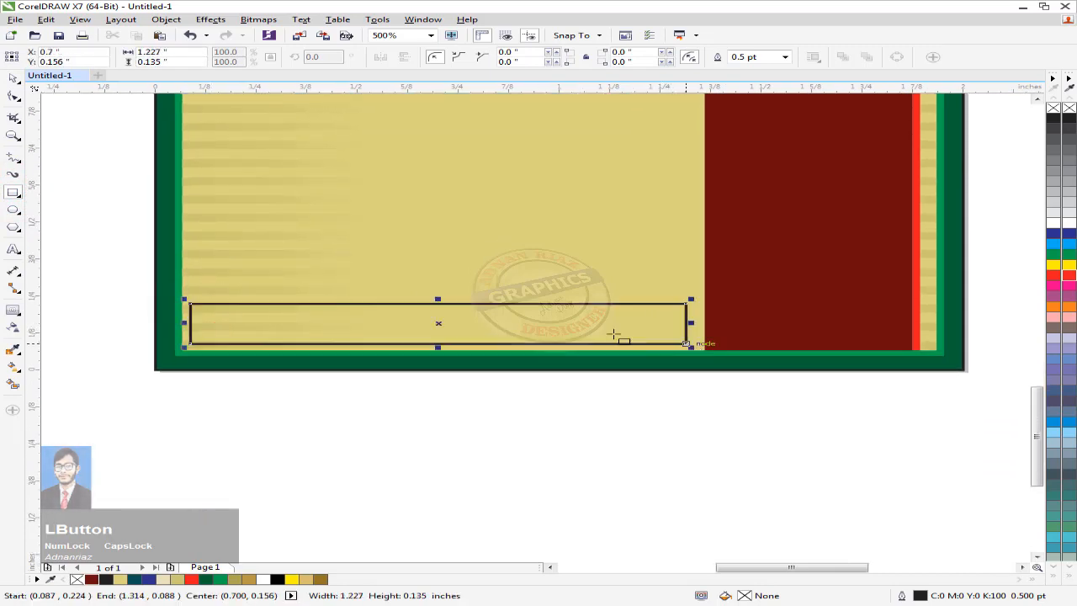
left_click_drag(614, 334, 614, 334)
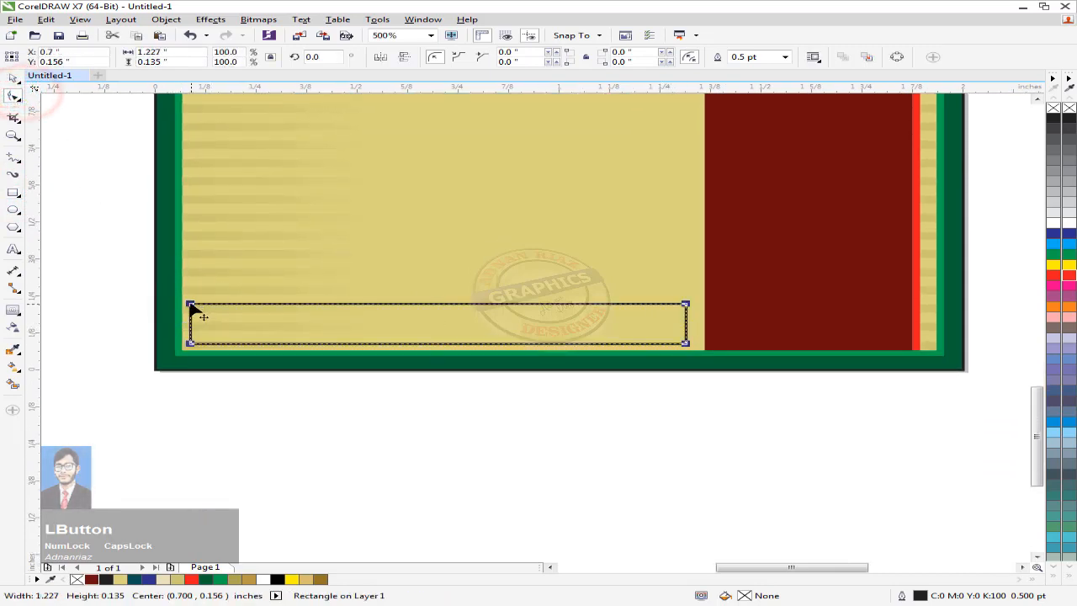
left_click_drag(192, 305, 207, 305)
scroll(205, 299, "down", 1)
left_click_drag(249, 265, 249, 306)
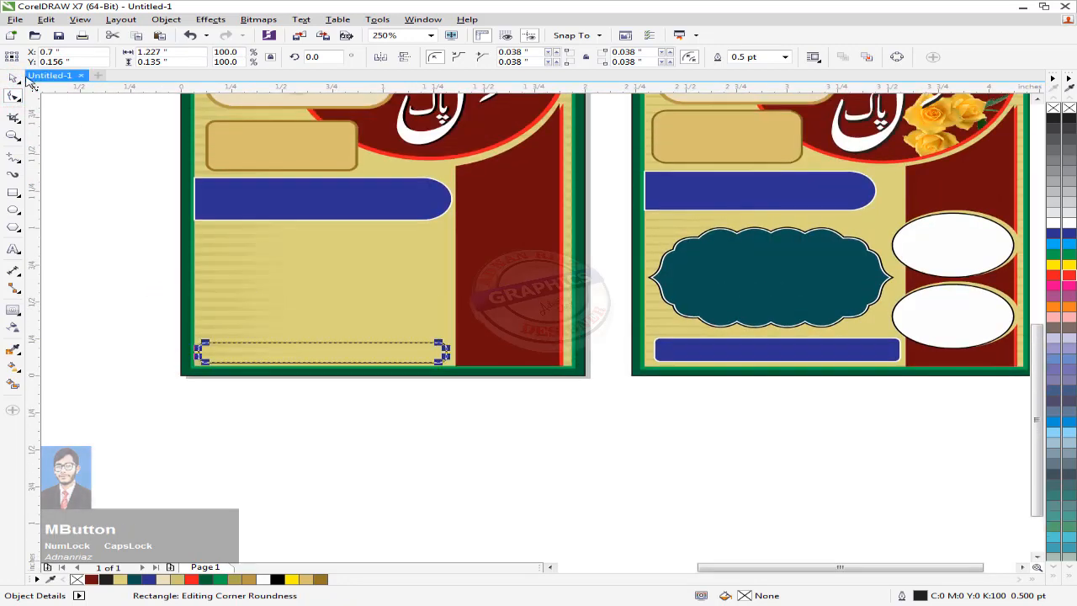
Step: Fill the bottom bar dark blue with a white outline
left_click(13, 78)
left_click(1053, 233)
right_click(1052, 223)
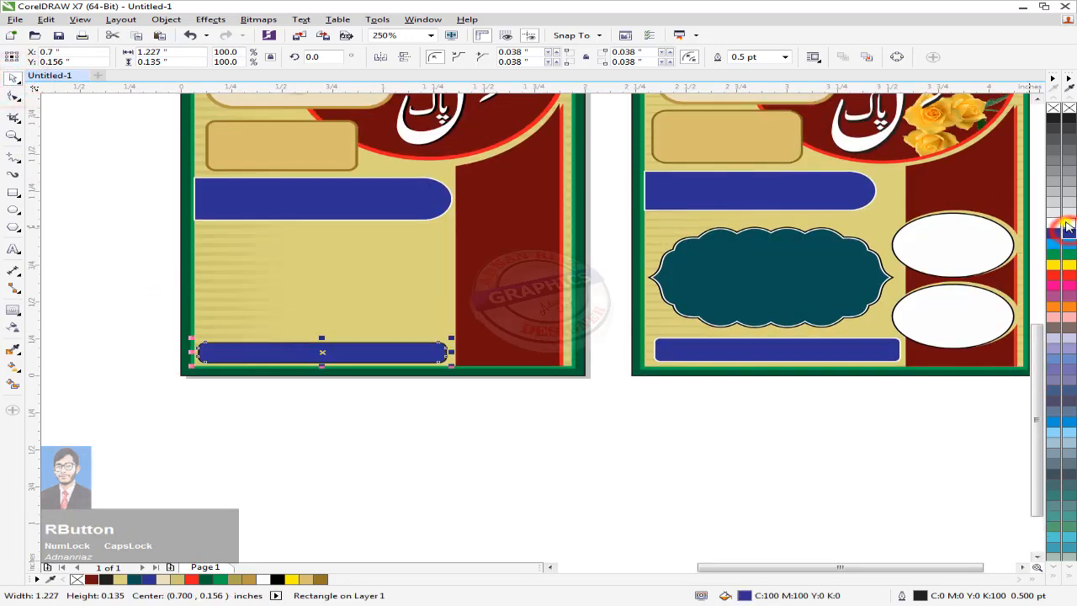
left_click(134, 274)
left_click_drag(139, 271, 82, 312)
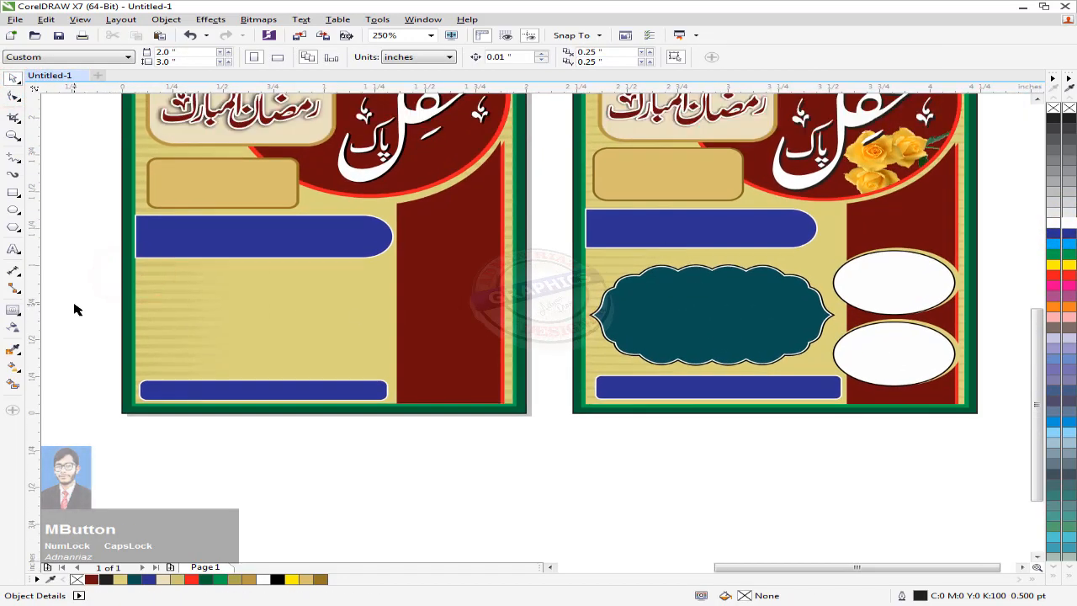
left_click(12, 209)
left_click_drag(341, 300, 297, 334)
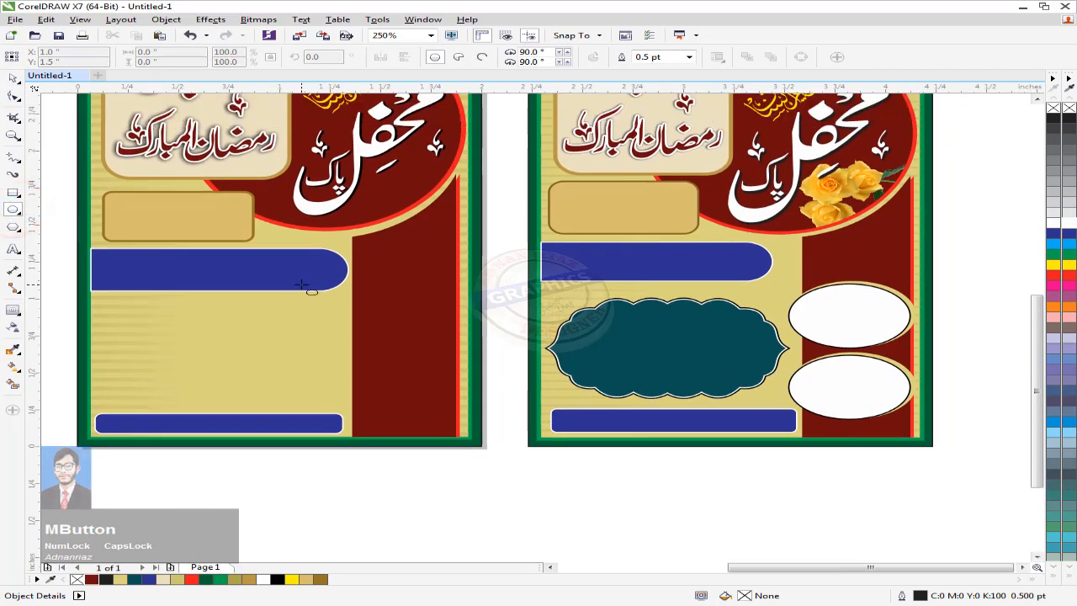
left_click_drag(208, 238, 290, 332)
left_click(15, 77)
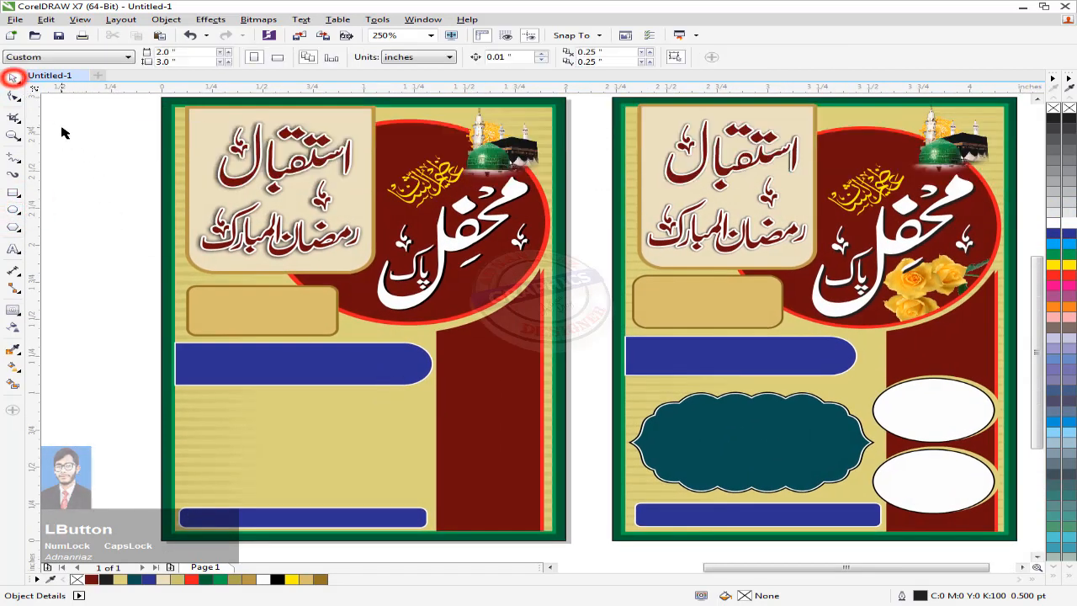
key("F4")
Step: Type 'welcome' after the PASSWORD PART 1 colon and colour that word red
left_click_drag(589, 268, 428, 264)
scroll(427, 264, "up", 2)
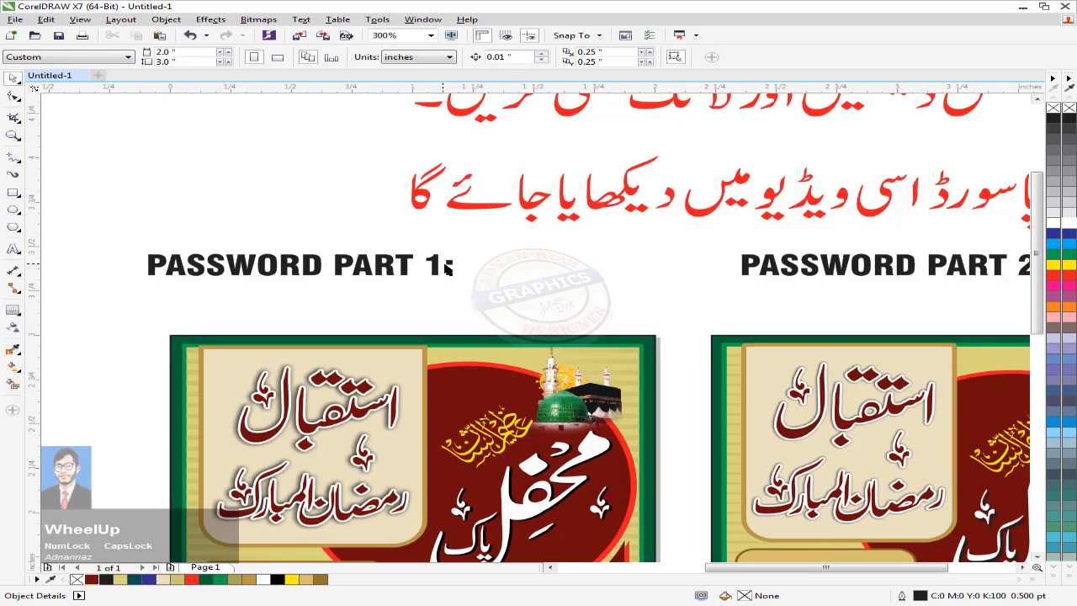
double_click(451, 266)
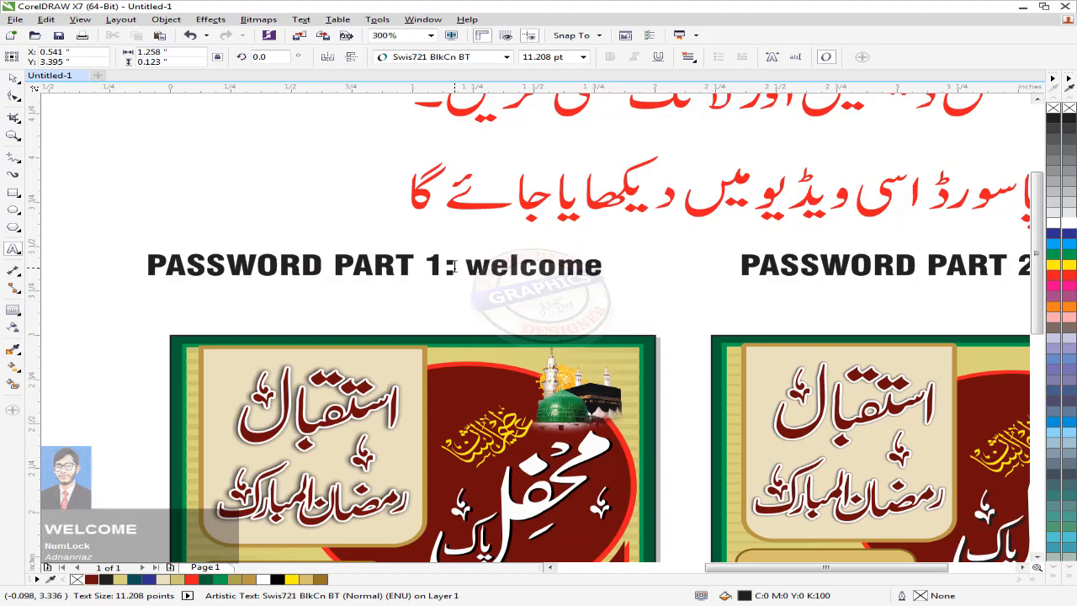
key("ctrl+shift+Left")
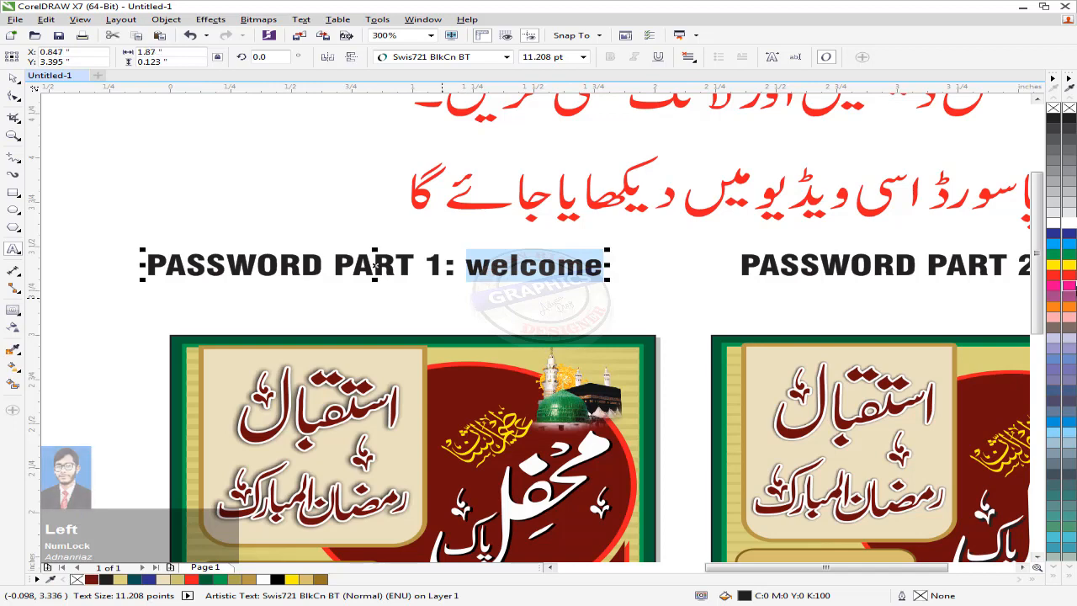
left_click(1053, 274)
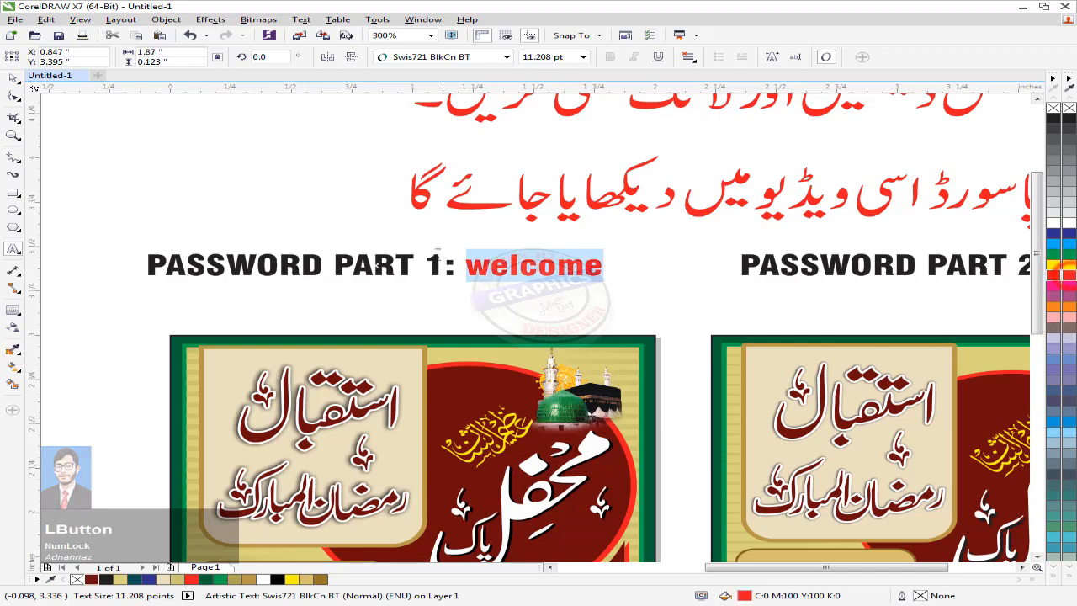
left_click(13, 79)
left_click(161, 152)
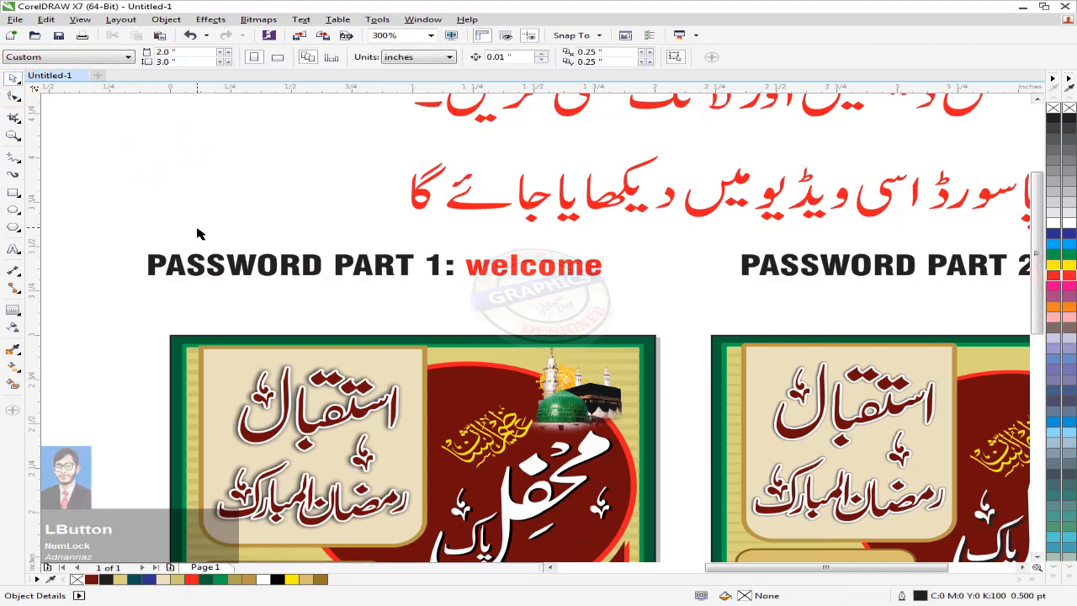
scroll(224, 233, "left", 5)
Step: Duplicate the password label and retype it as a small note 'All letters in small alphabet'
left_click_drag(485, 238, 227, 170)
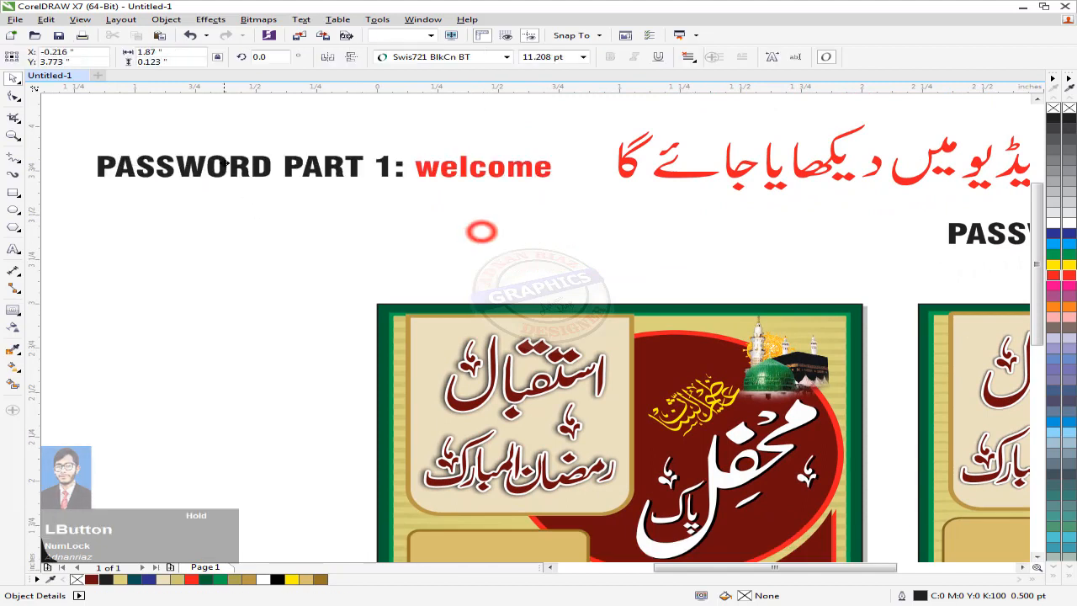
right_click(227, 171)
double_click(228, 168)
key("ctrl+a")
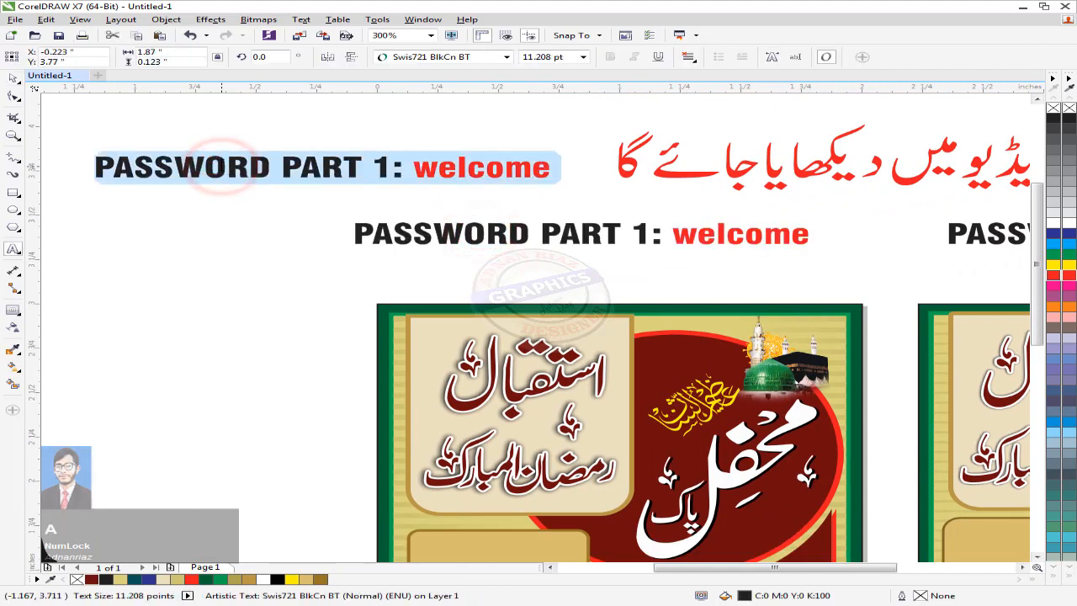
type("All letters in small alphabet")
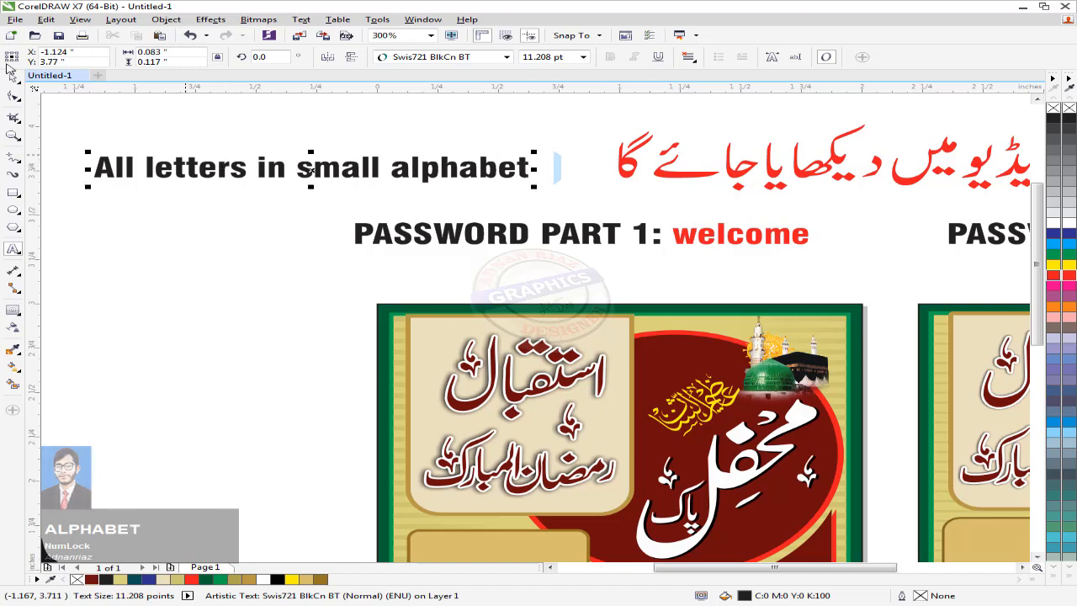
left_click_drag(537, 152, 244, 234)
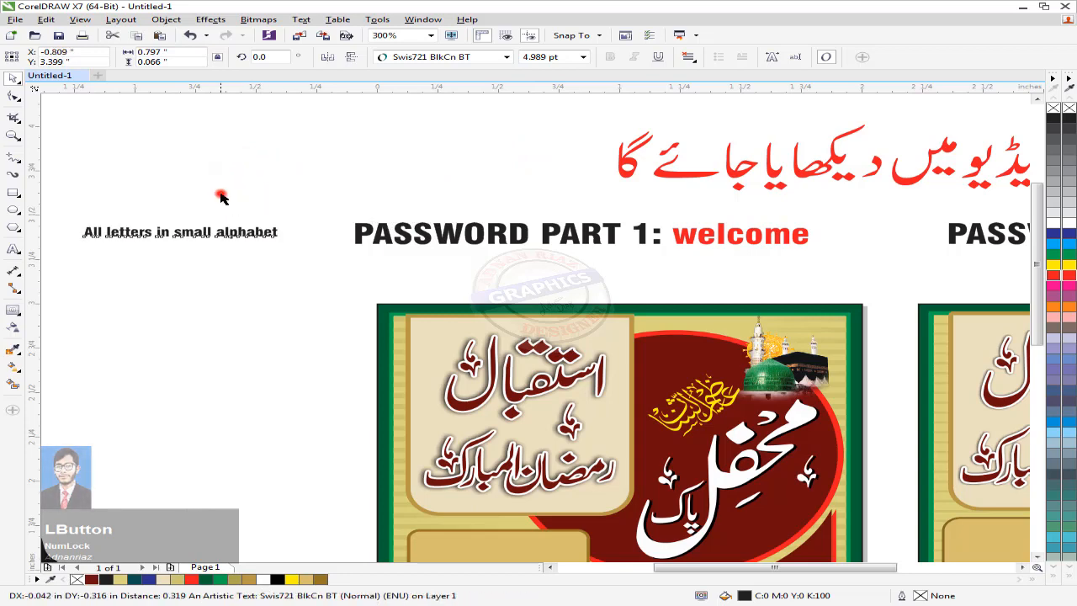
left_click(221, 190)
Step: Draw a short horizontal line with an end arrowhead and place it beside the note
left_click(14, 158)
left_click_drag(115, 182, 242, 183)
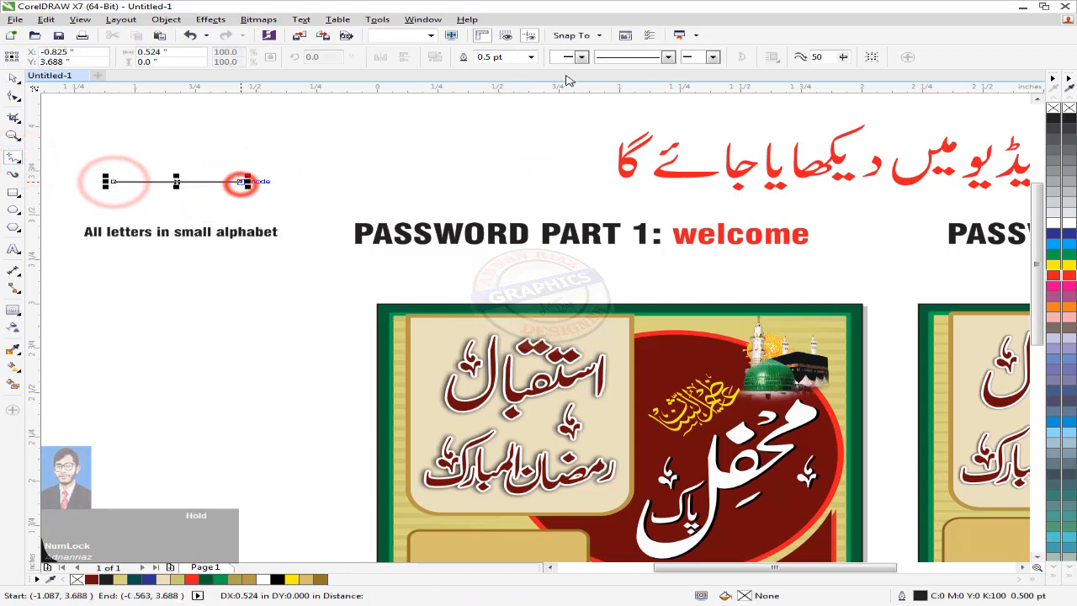
left_click(716, 57)
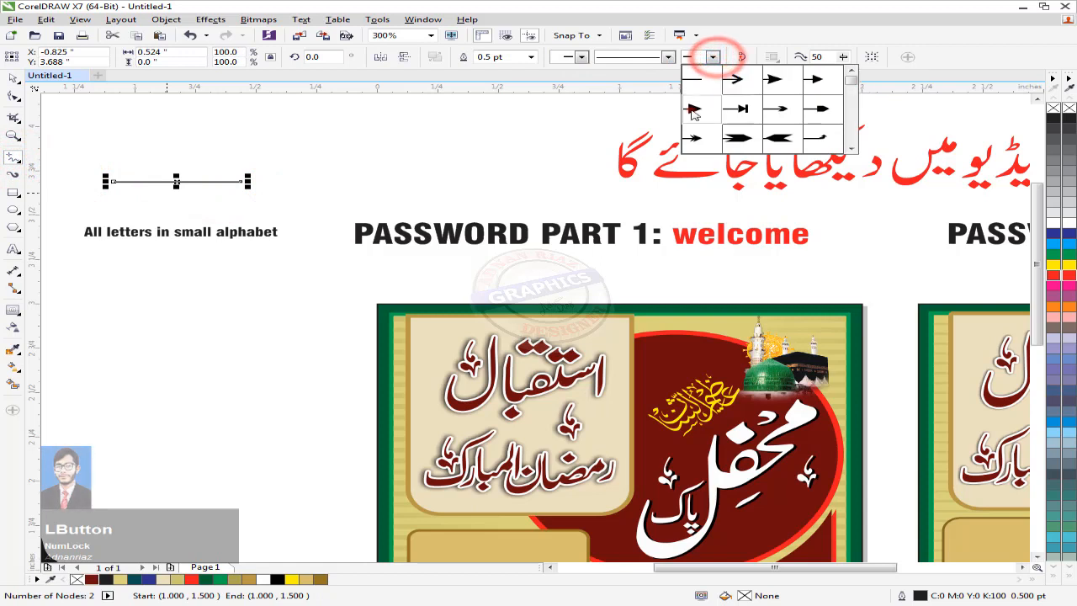
left_click(693, 108)
left_click(13, 78)
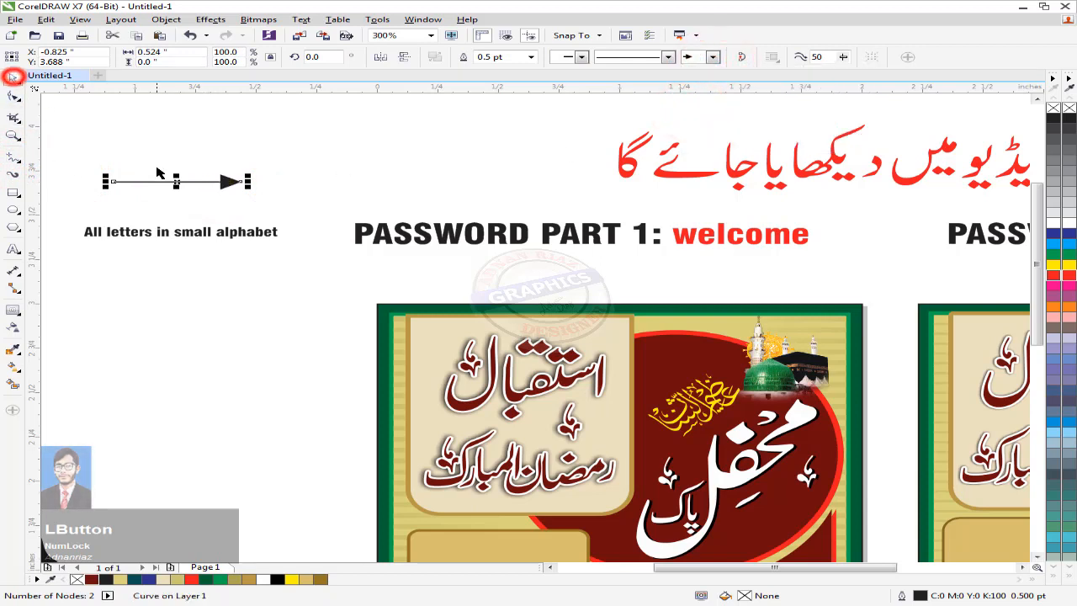
left_click_drag(173, 181, 265, 233)
left_click(223, 211)
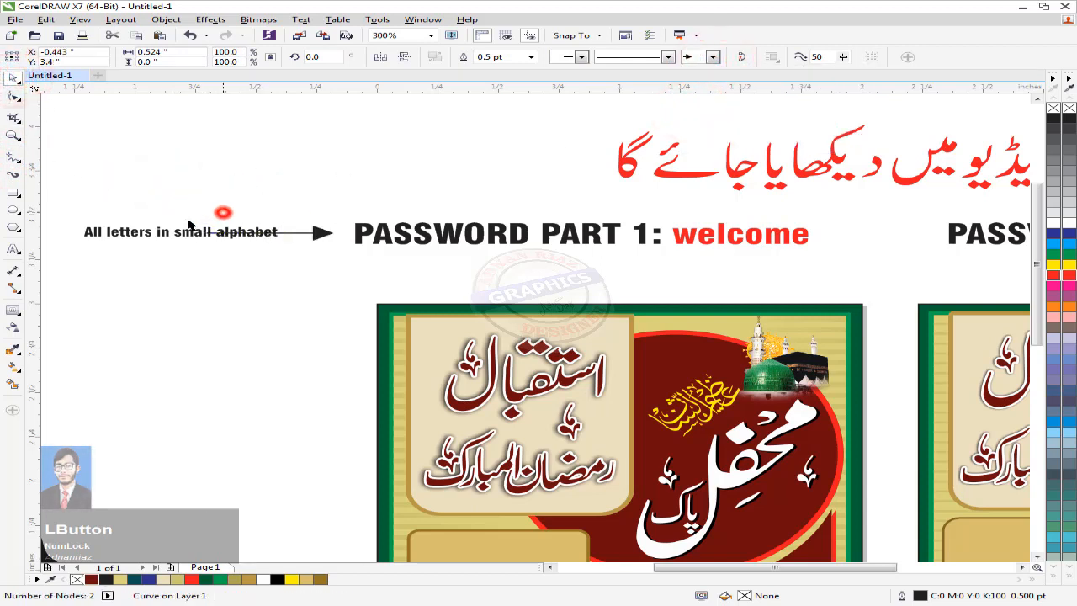
left_click_drag(180, 228, 213, 240)
Step: Colour the note red and convert the arrow's outline into a filled shape
left_click(410, 239, "shift")
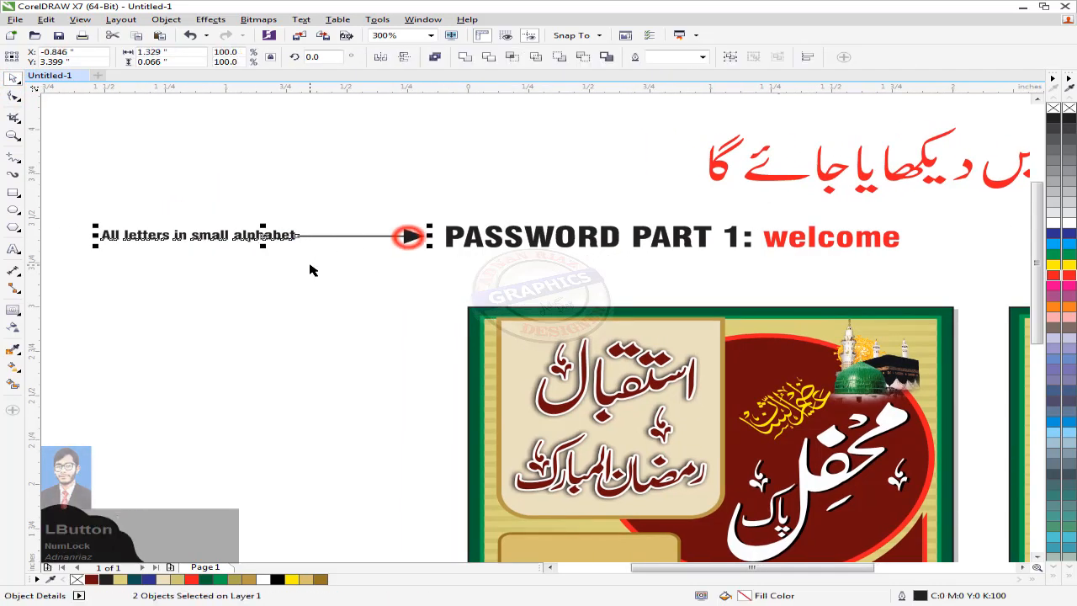
left_click(287, 187)
left_click_drag(66, 203, 453, 273)
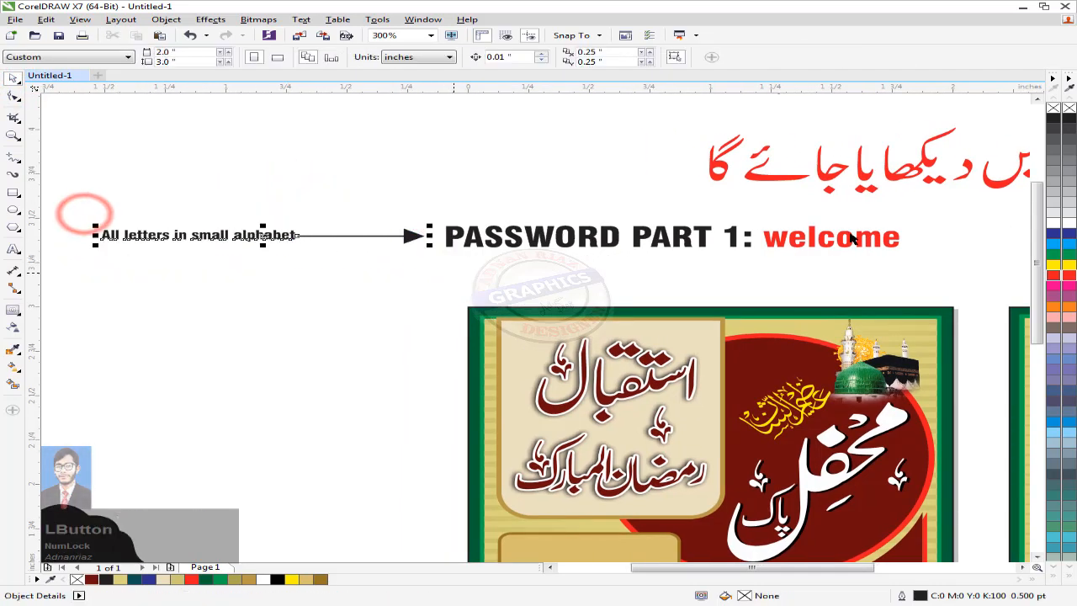
left_click(1069, 275)
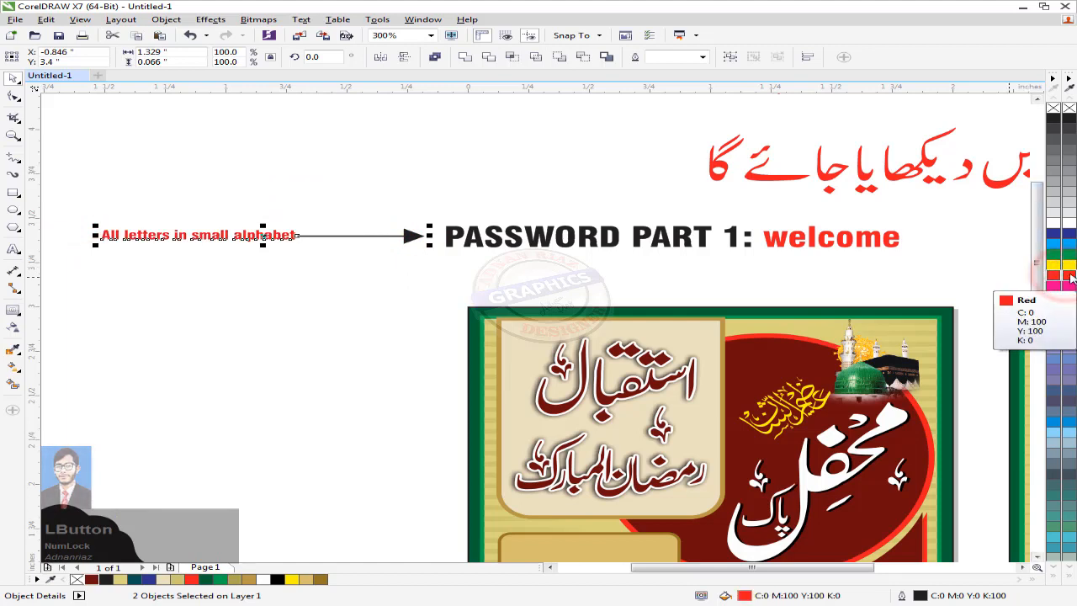
left_click(407, 234)
key("ctrl+shift+q")
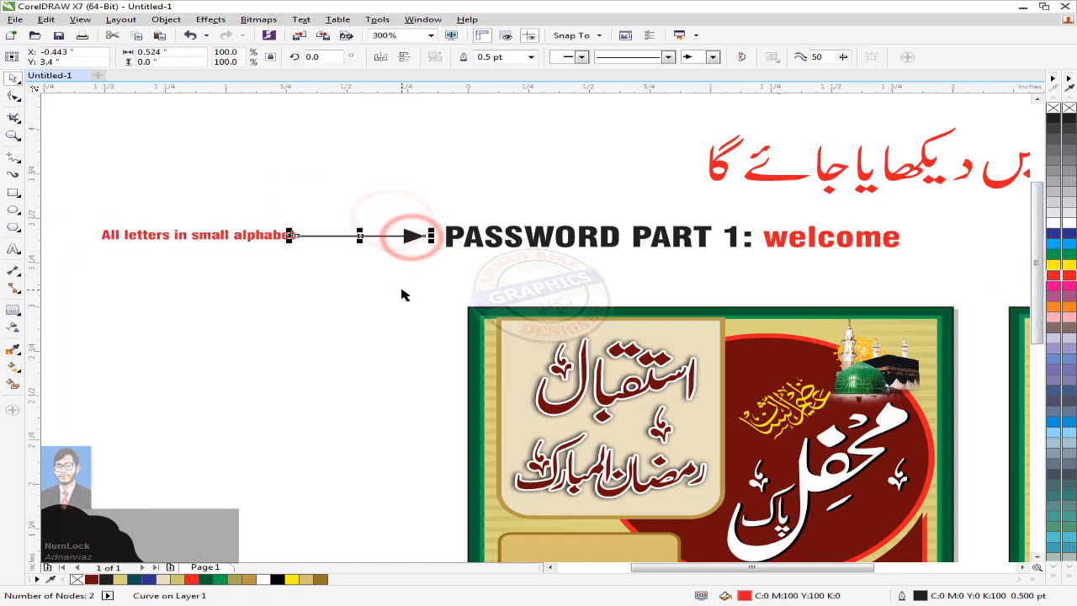
left_click(356, 290)
key("F4")
left_click_drag(376, 297, 268, 203)
Step: Draw an ellipse on the left poster's dark red panel, fill it tan and remove its outline
scroll(420, 345, "up", 1)
left_click_drag(477, 360, 365, 253)
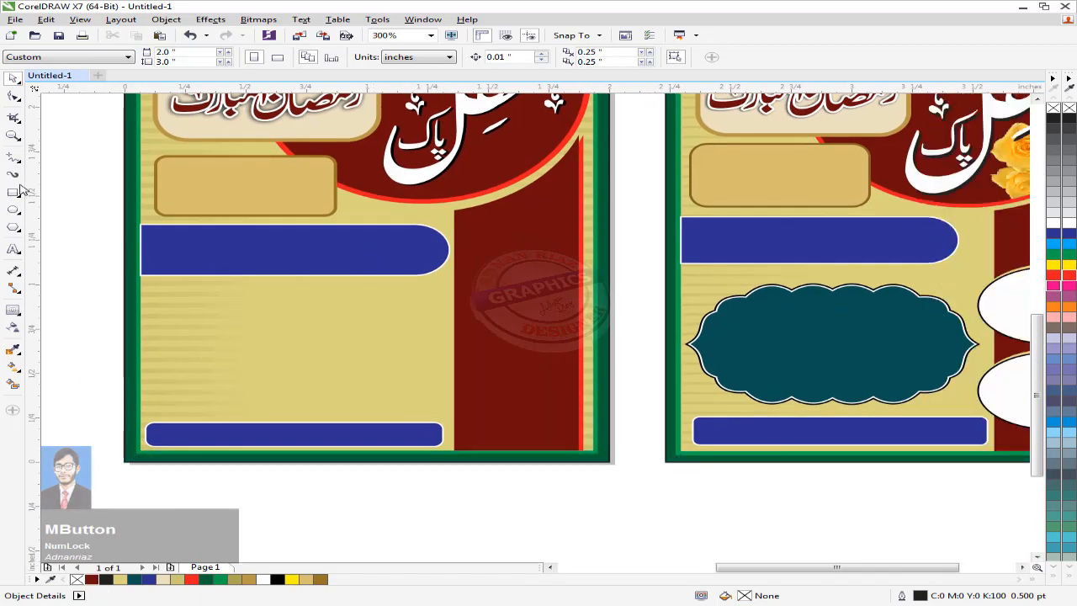
left_click(13, 210)
left_click_drag(413, 289, 554, 357)
left_click(13, 78)
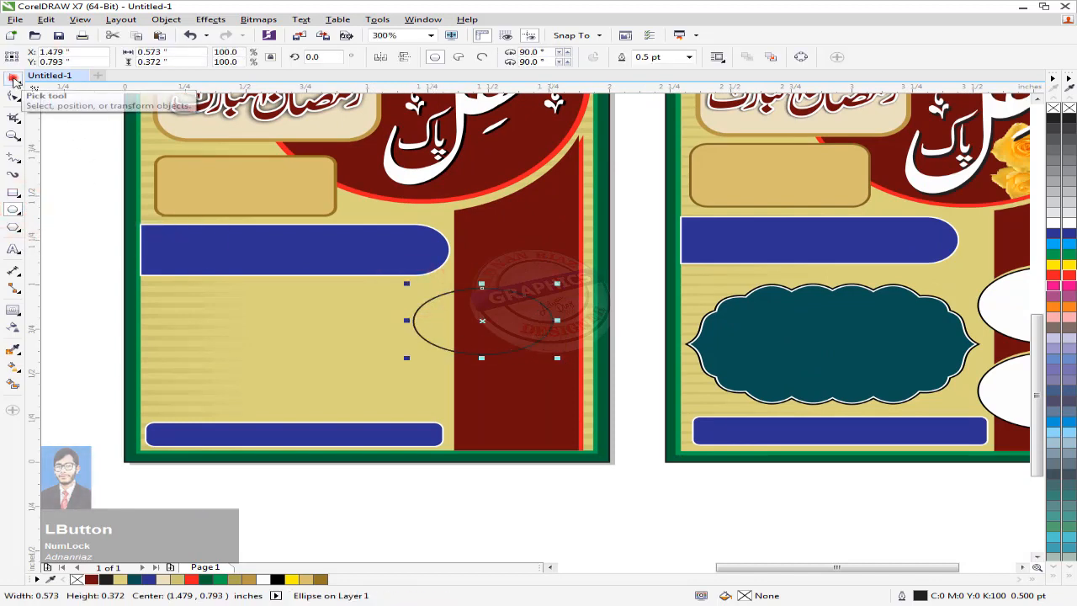
left_click_drag(364, 261, 306, 236)
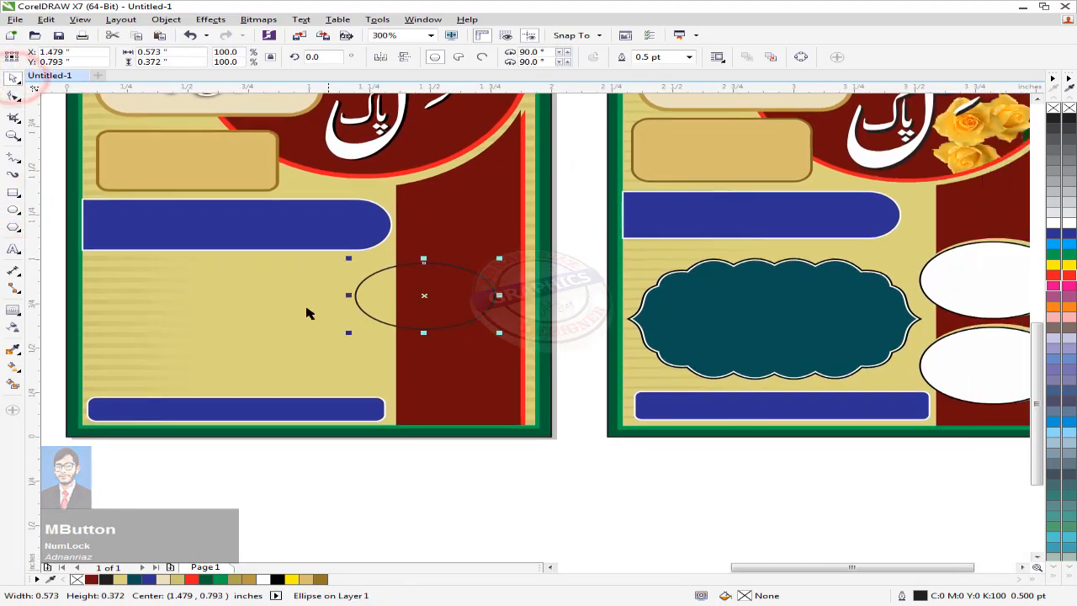
left_click(167, 579)
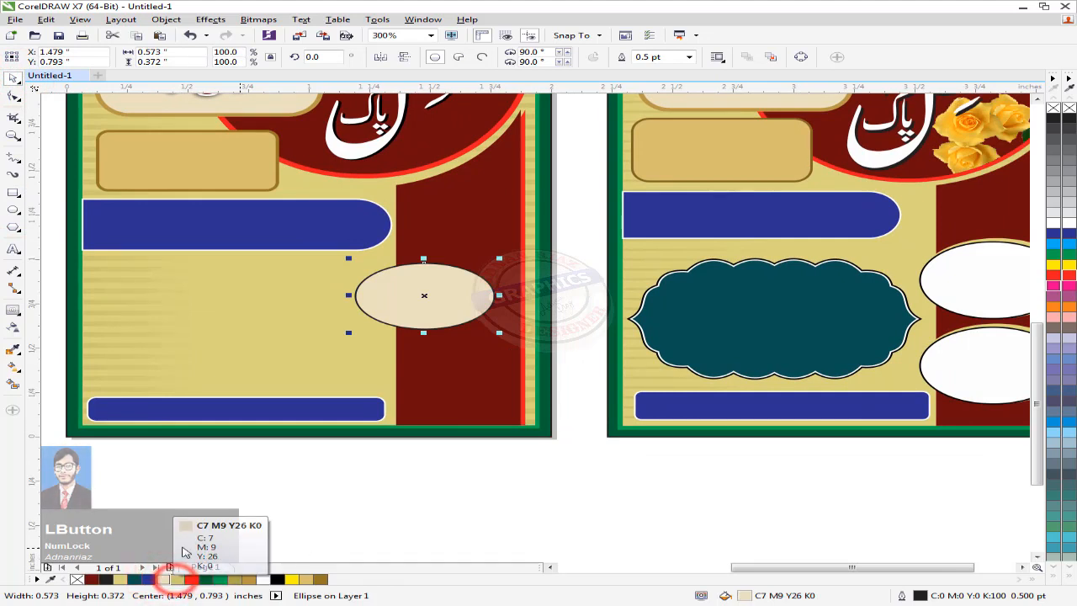
left_click(178, 580)
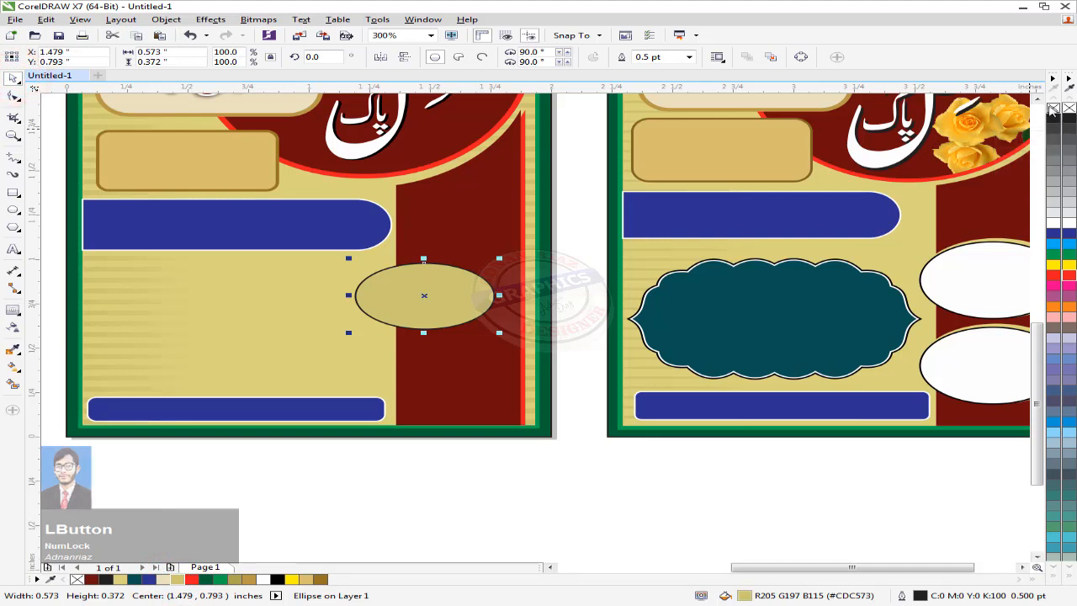
right_click(1055, 107)
Step: Recolour the ellipse beige, shift it up and right, and shrink it slightly
left_click(511, 459)
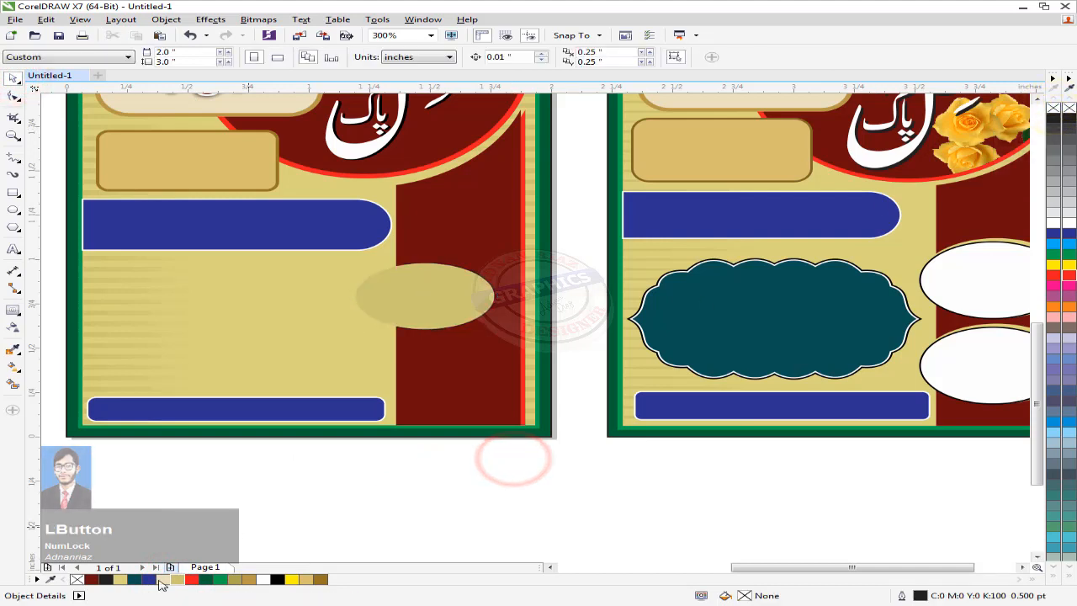
left_click(399, 307)
left_click(120, 579)
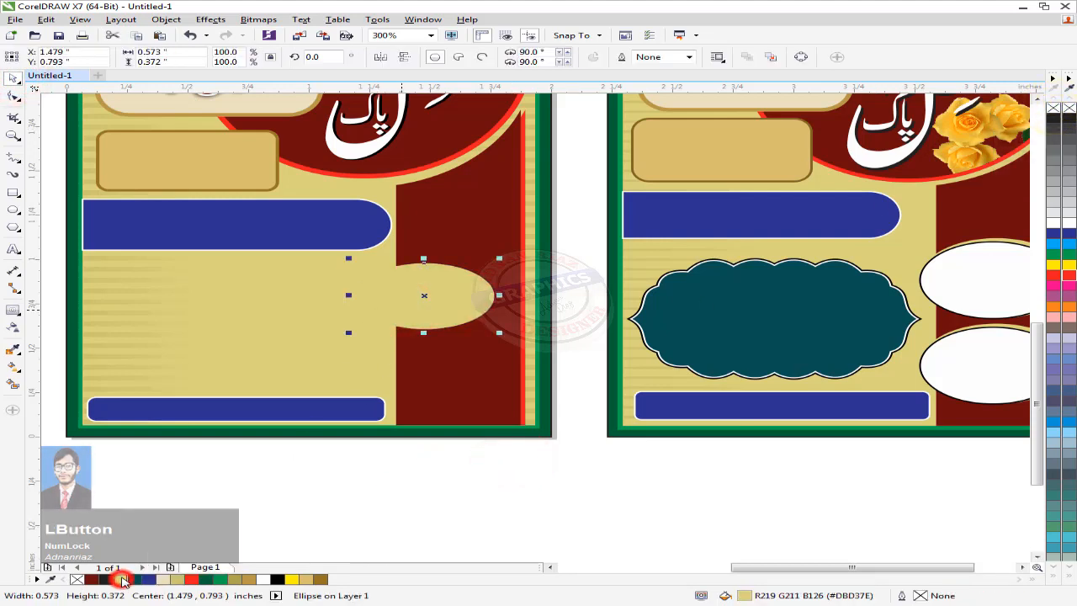
left_click(266, 526)
scroll(467, 309, "up", 2)
left_click_drag(448, 297, 447, 266)
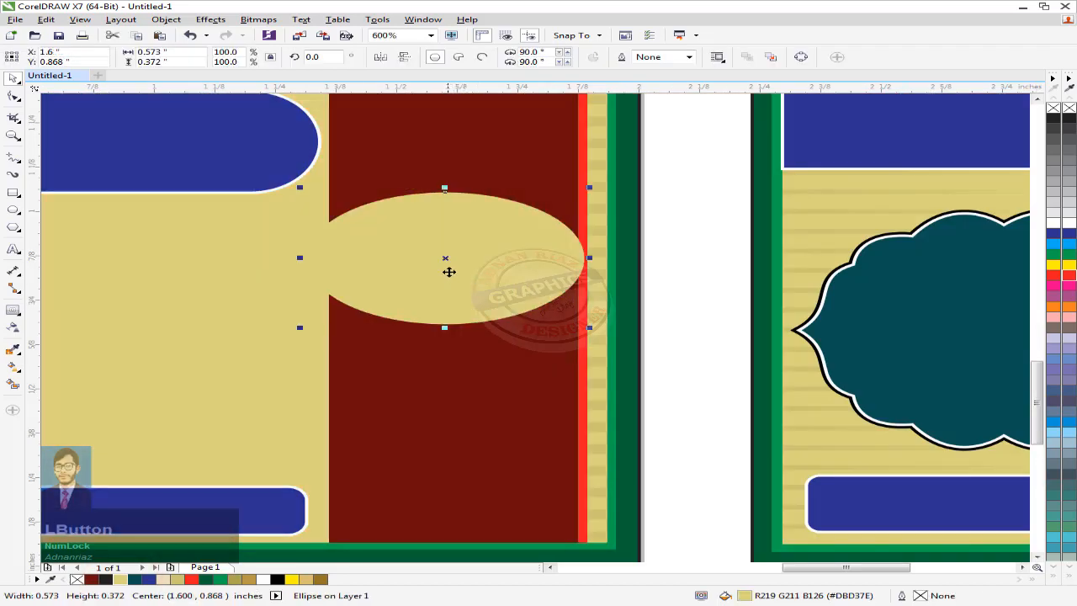
scroll(447, 267, "down", 2)
scroll(400, 264, "up", 2)
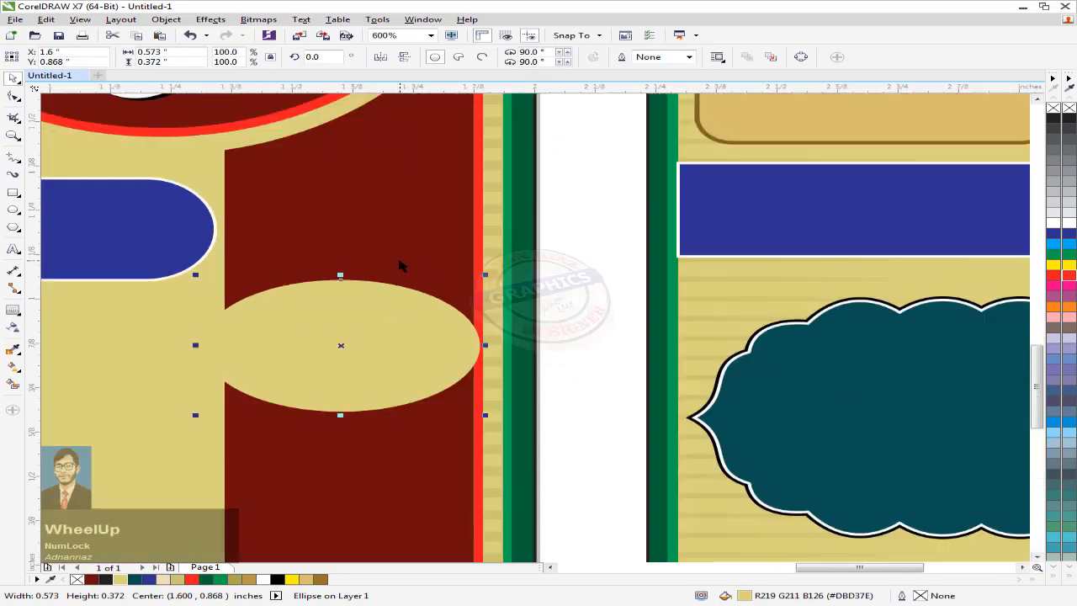
left_click_drag(488, 276, 469, 277)
scroll(469, 276, "down", 2)
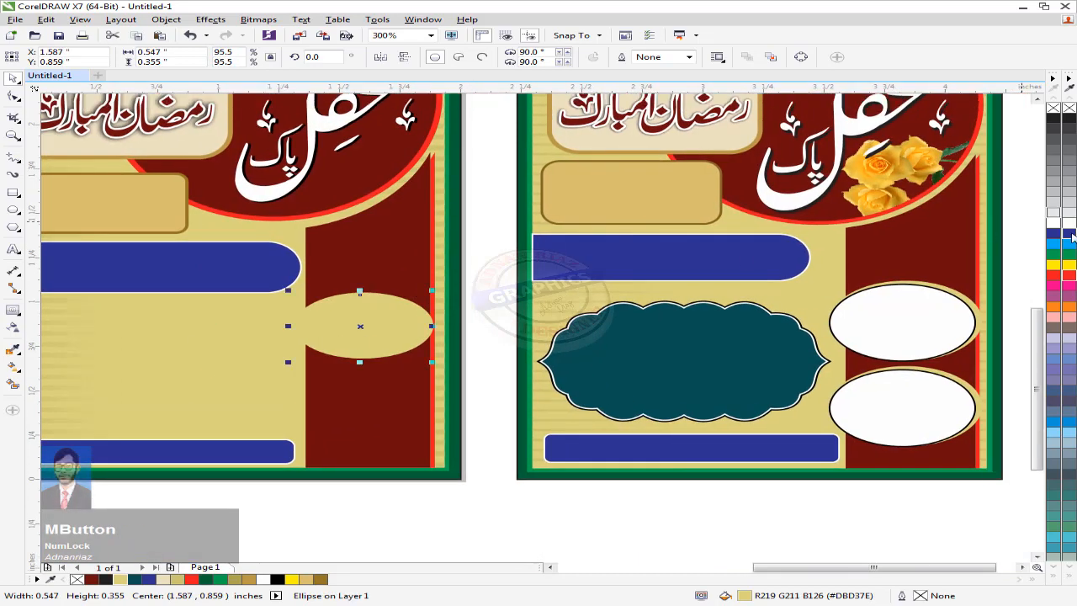
Step: Make the ellipse white with a black 1.0 pt outline placed behind the fill
left_click(1069, 219)
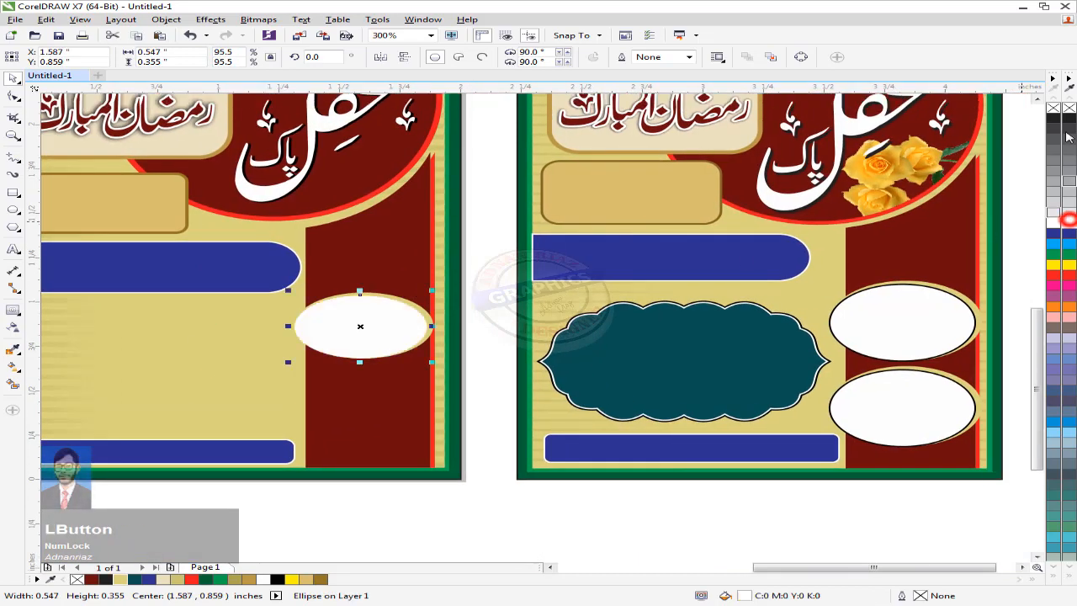
right_click(281, 581)
left_click(324, 505)
left_click(395, 325)
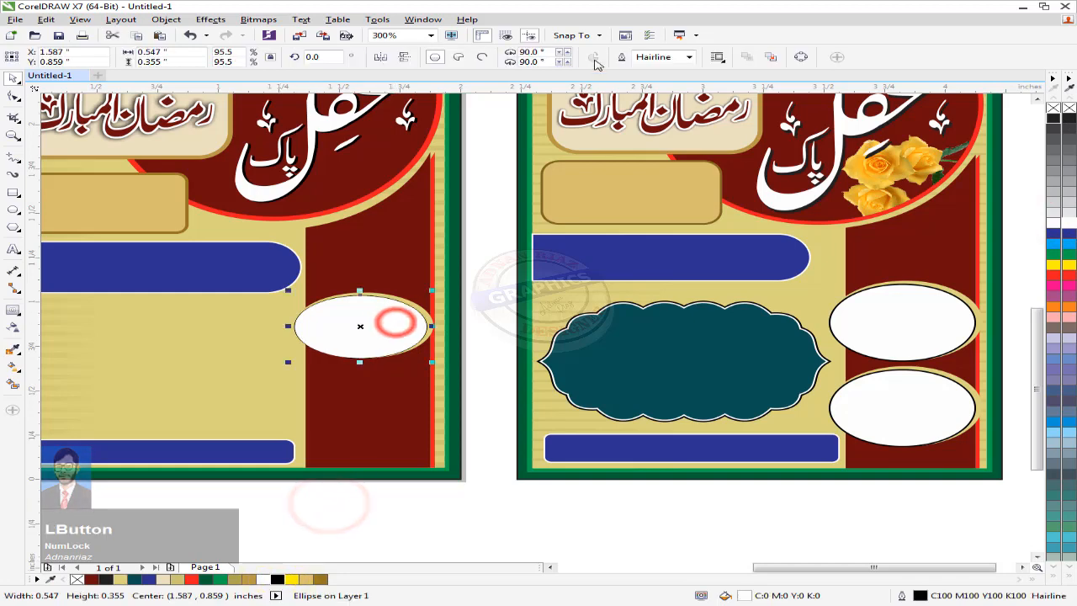
left_click(689, 56)
left_click(652, 113)
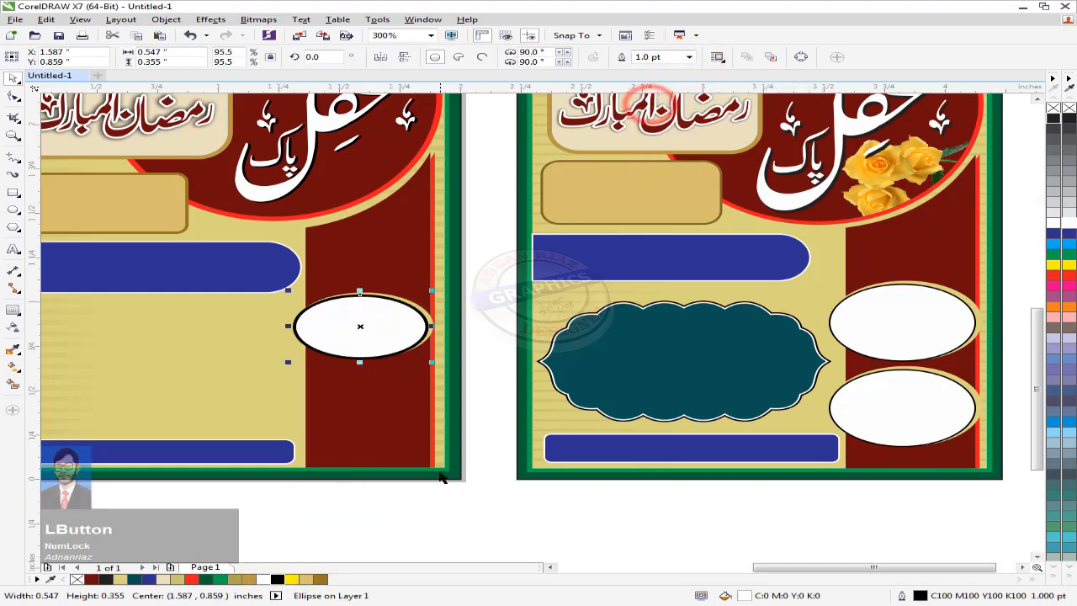
key("F12")
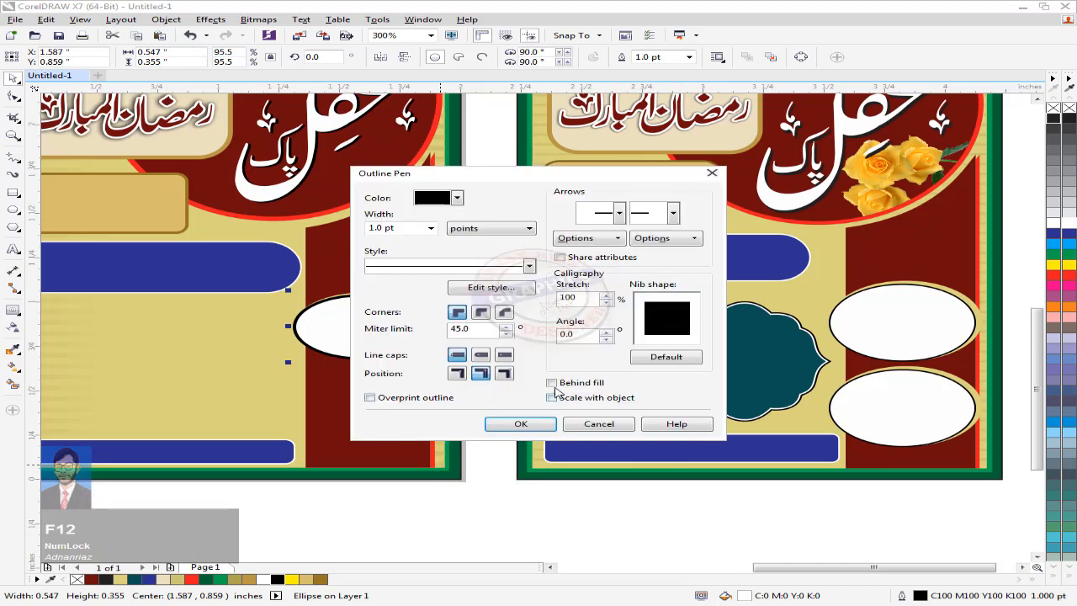
left_click(510, 429)
left_click(440, 516)
Step: Duplicate the white ellipse directly below the original
left_click_drag(405, 383, 435, 368)
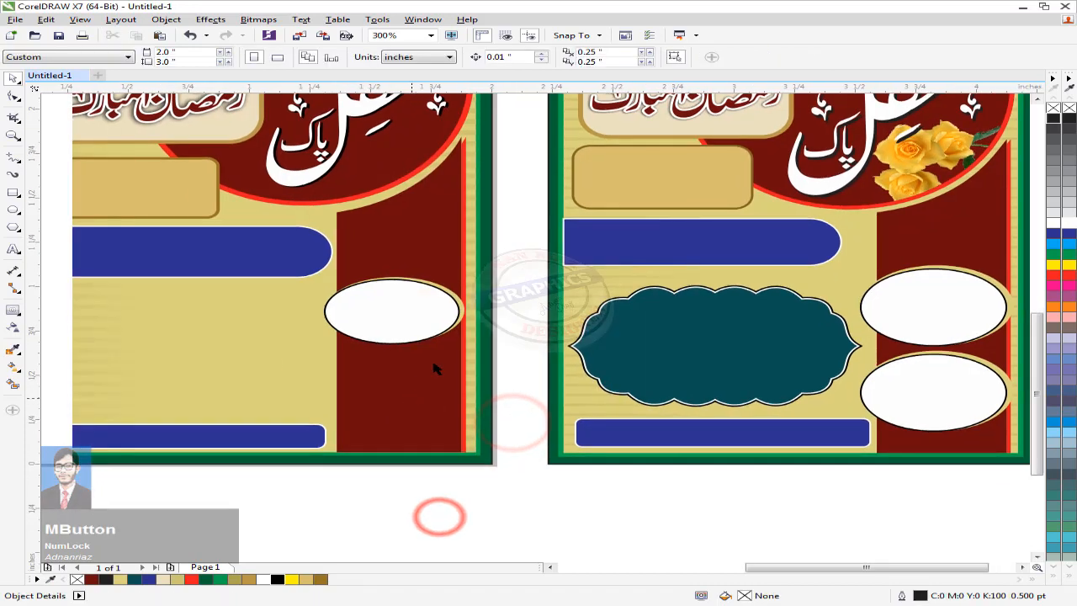
left_click(512, 284)
left_click_drag(392, 299, 372, 373)
left_click(435, 524)
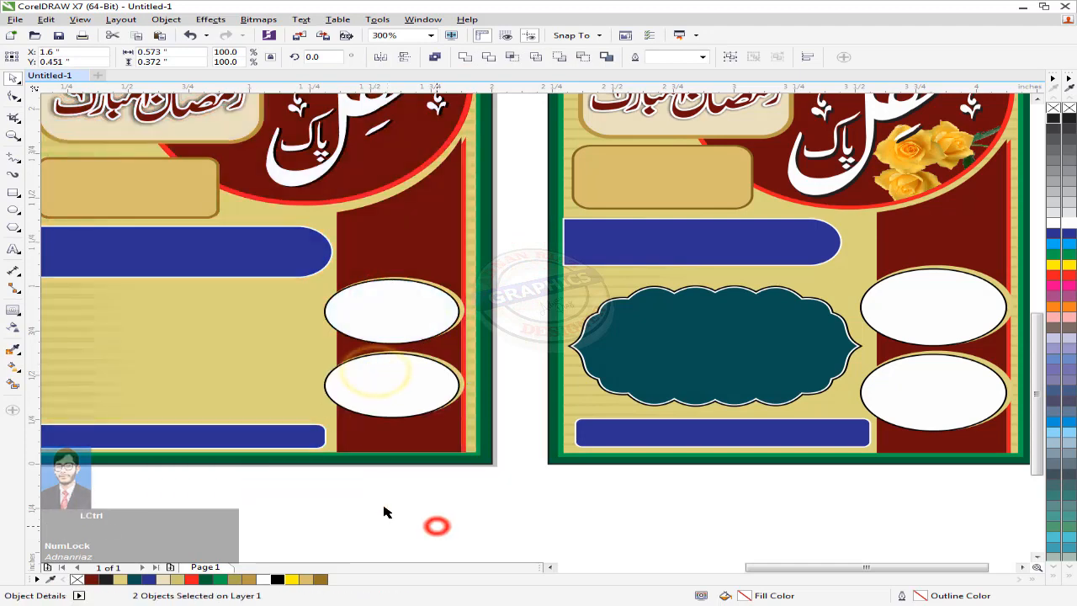
middle_click(403, 497)
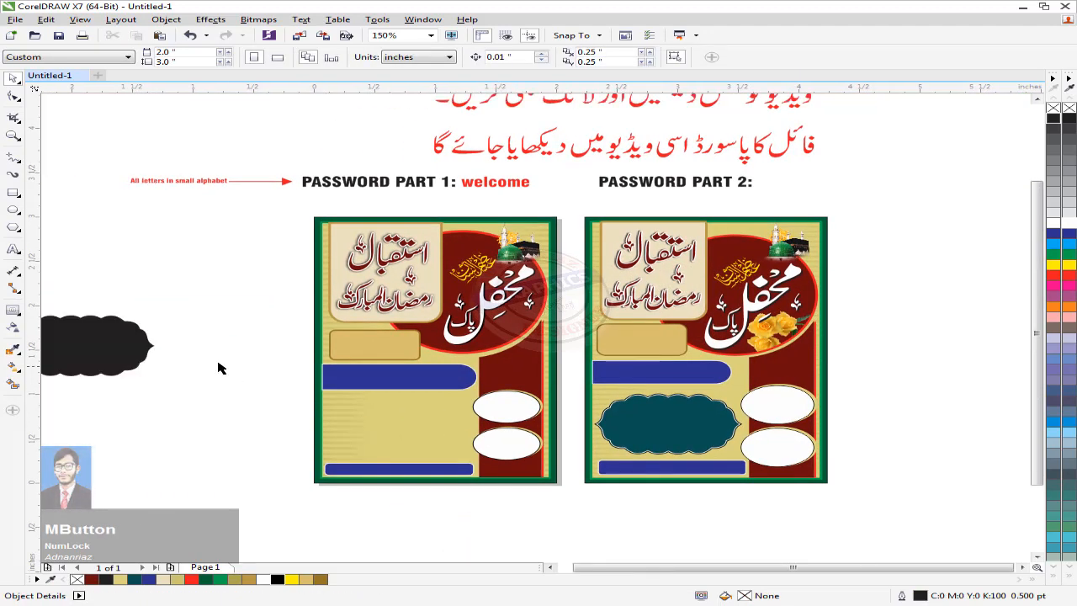
Step: Move the cloud shape into the left poster, fill it teal with a white 0.5 pt outline
left_click_drag(366, 440, 434, 434)
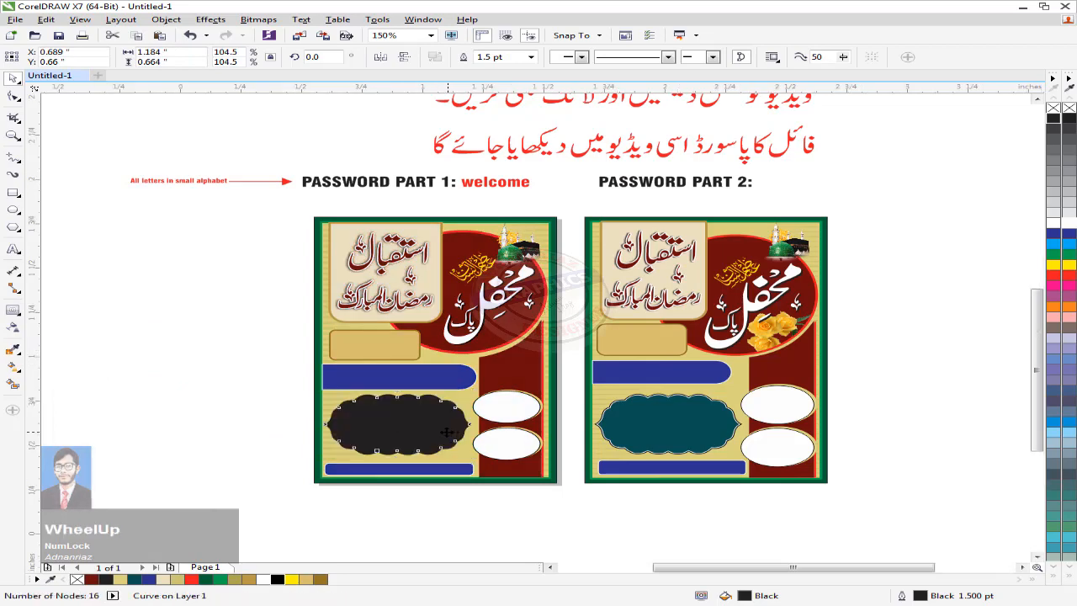
scroll(434, 433, "up", 2)
left_click_drag(427, 392, 429, 398)
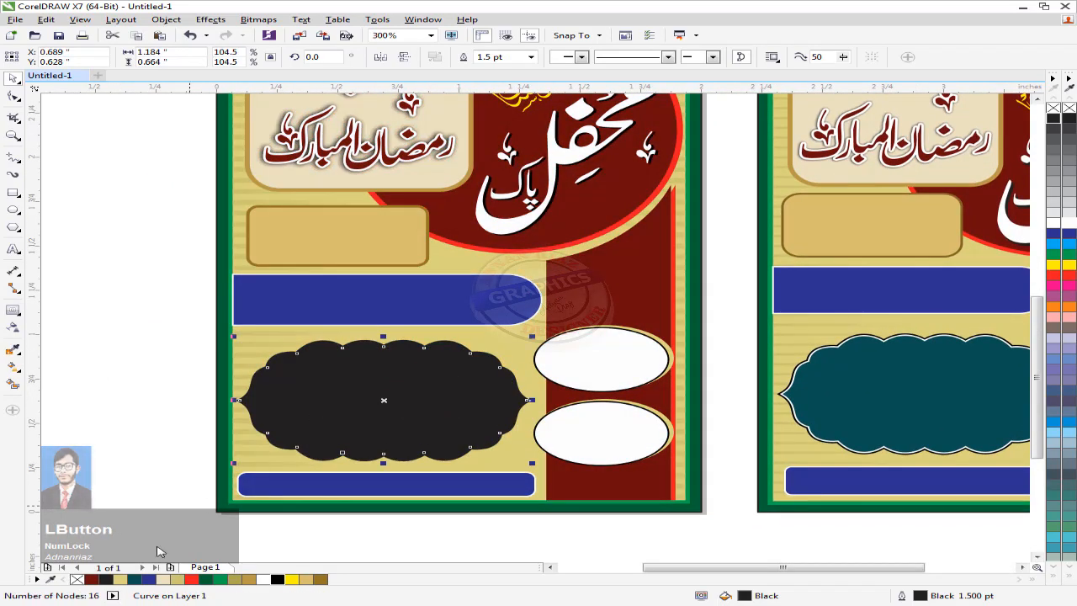
left_click(140, 579)
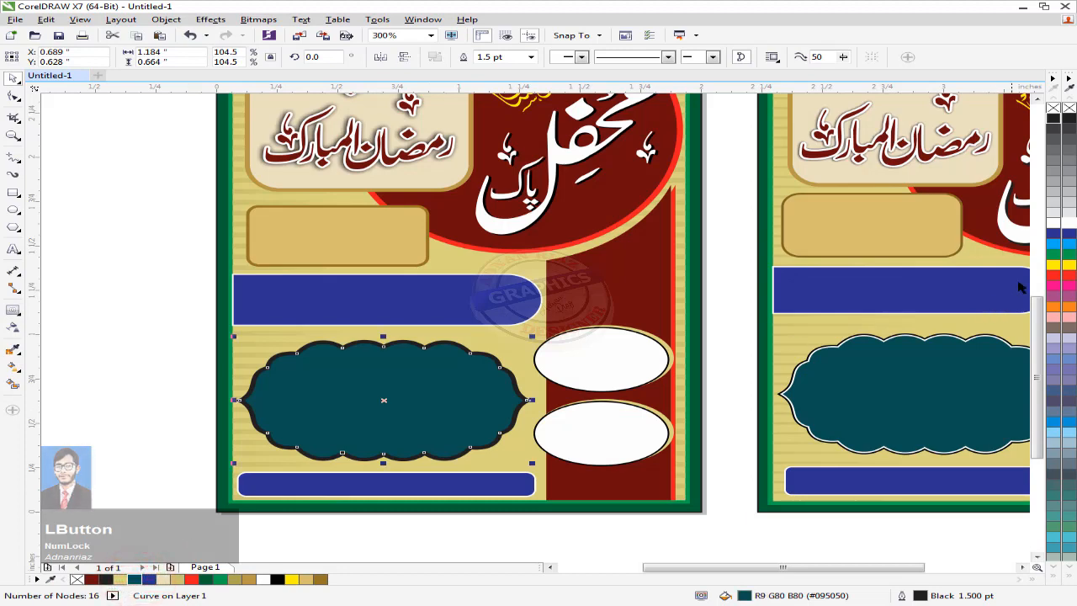
right_click(1070, 226)
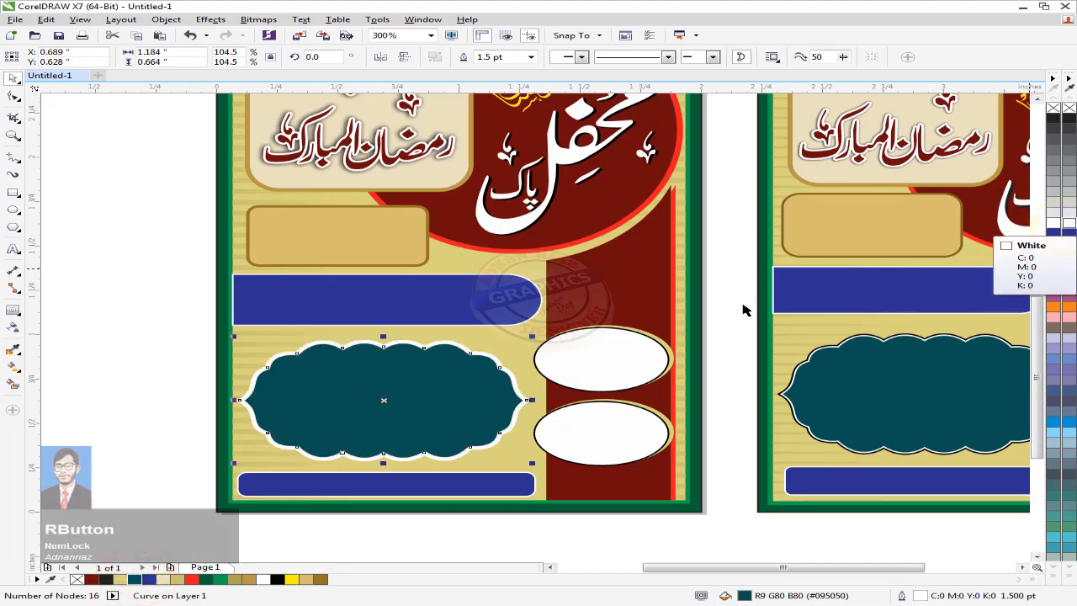
left_click(531, 56)
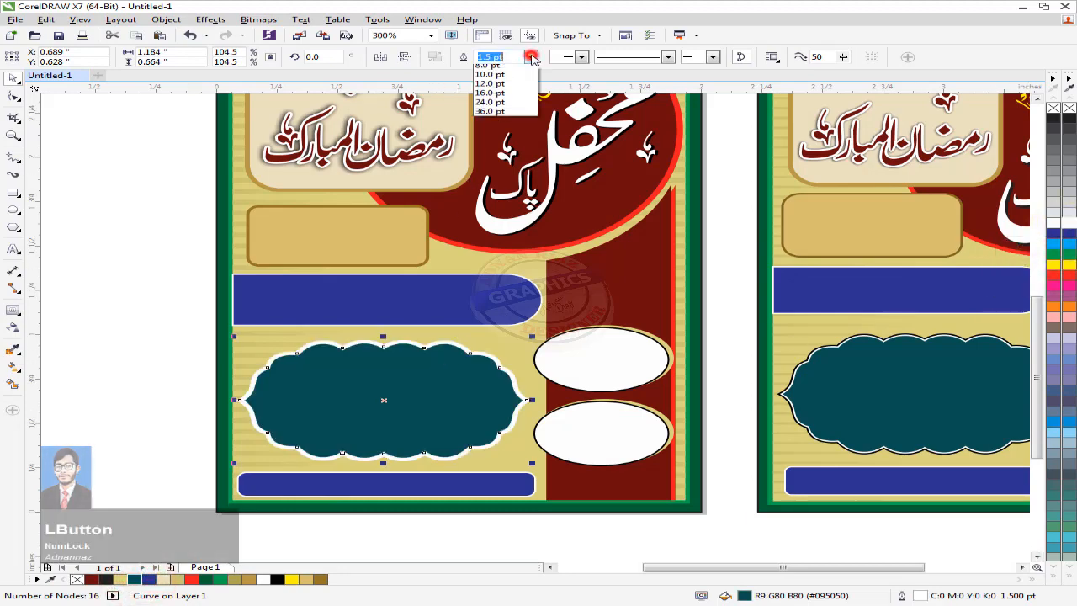
left_click(493, 89)
left_click(133, 348)
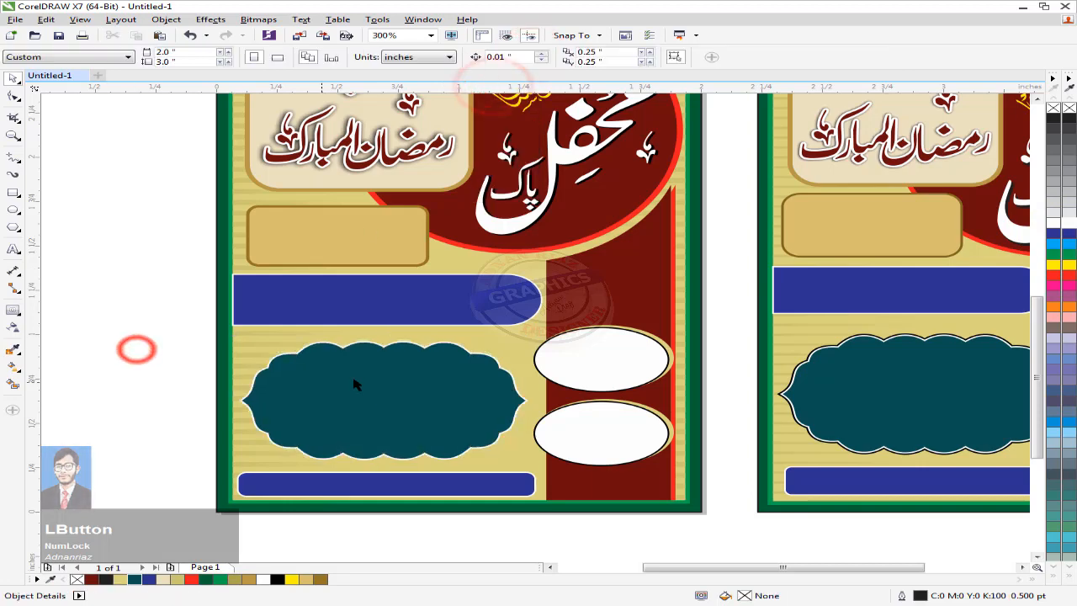
Step: Make a copy of the cloud filled black with a black 1.5 pt outline
left_click_drag(400, 389, 229, 338)
right_click(230, 338)
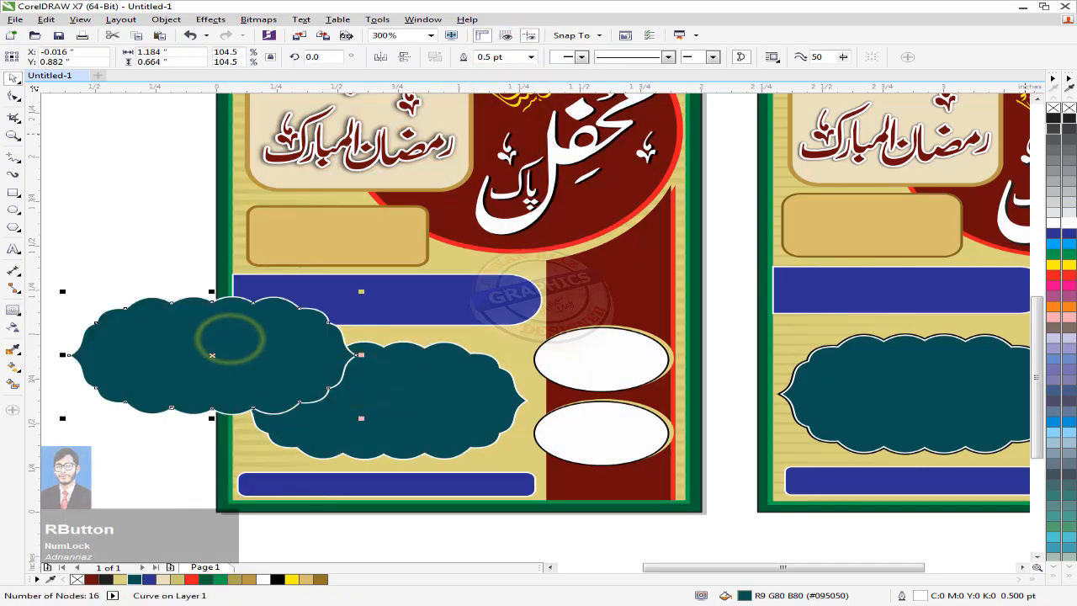
left_click(278, 579)
right_click(278, 579)
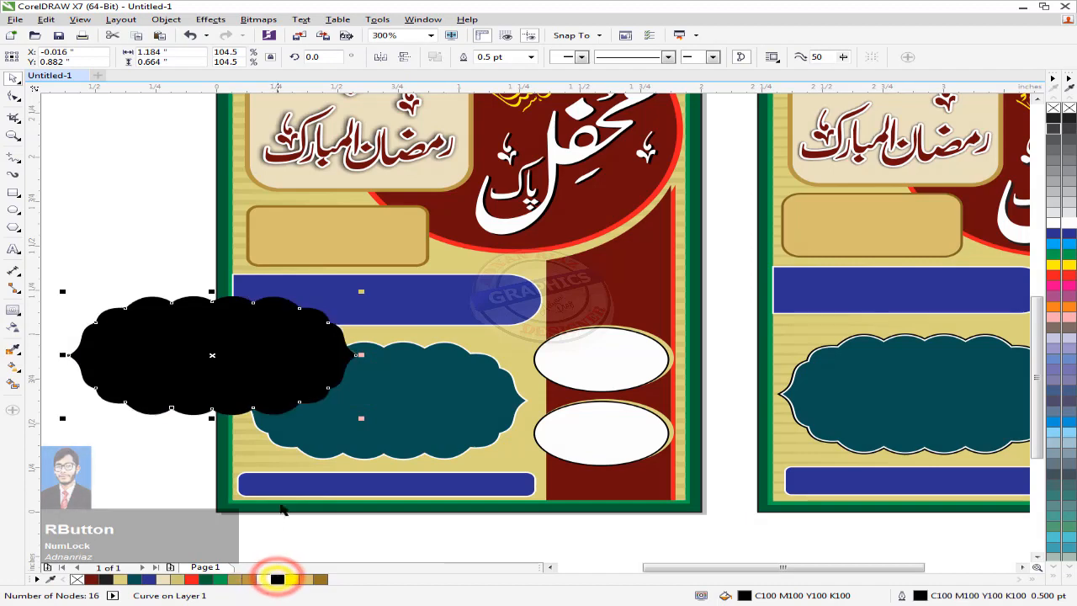
left_click(531, 58)
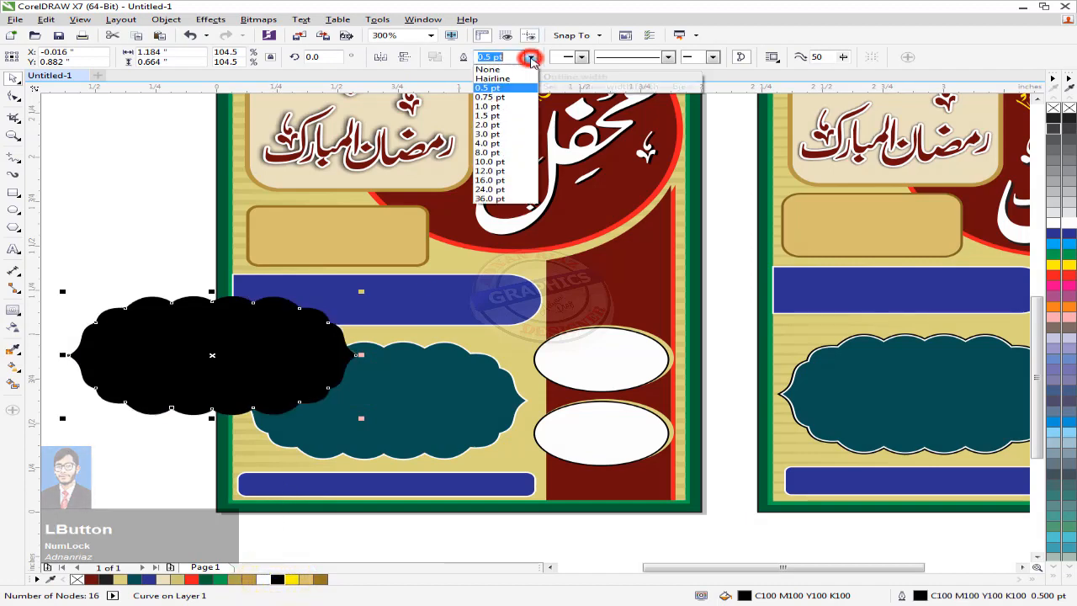
left_click(499, 119)
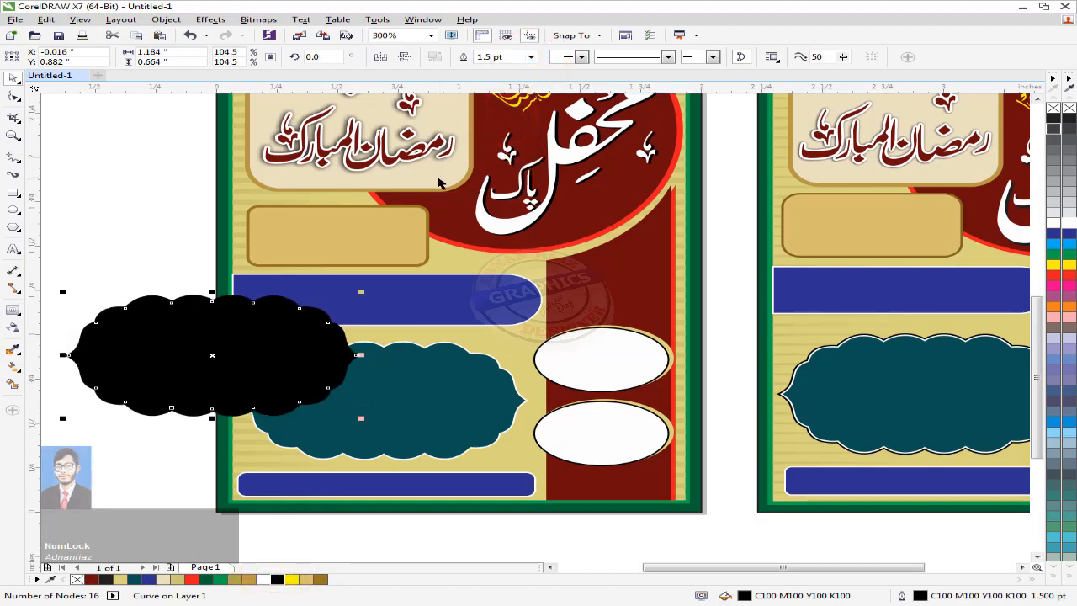
Step: Place the black cloud behind the teal one, centre-align both, and group them
key("shift+Page_Down")
key("ctrl+Page_Up")
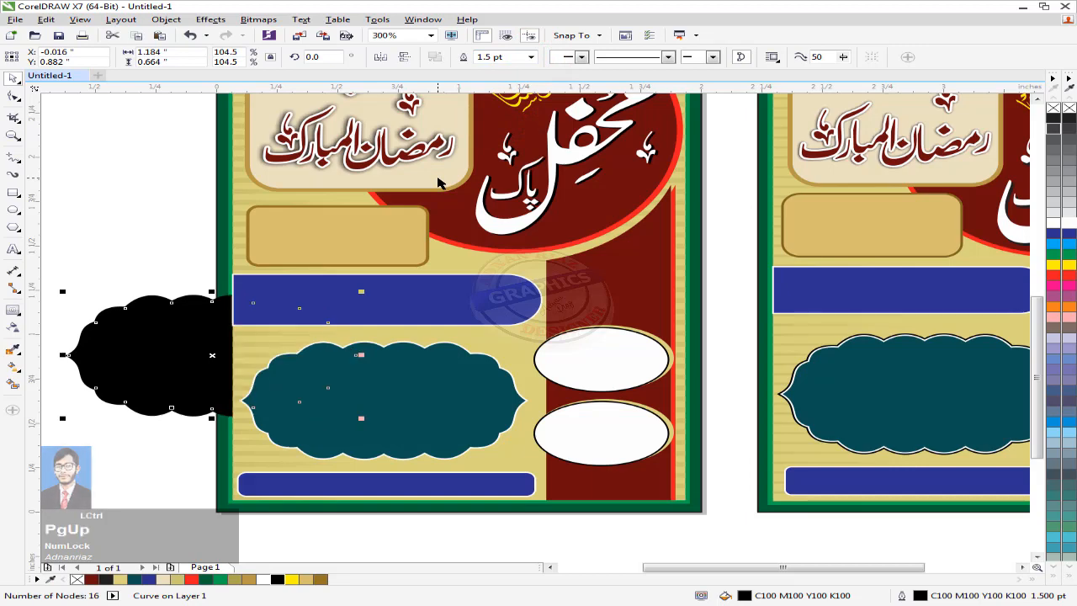
key("ctrl+Page_Up")
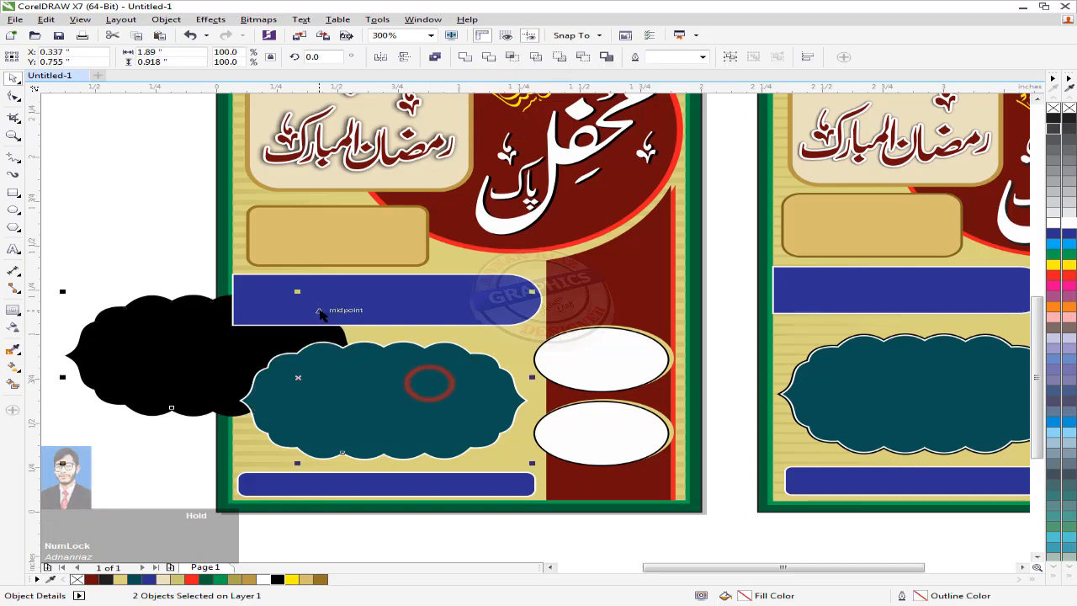
key("c")
key("e")
left_click_drag(126, 291, 314, 346)
key("ctrl+g")
key("F4")
left_click(311, 417)
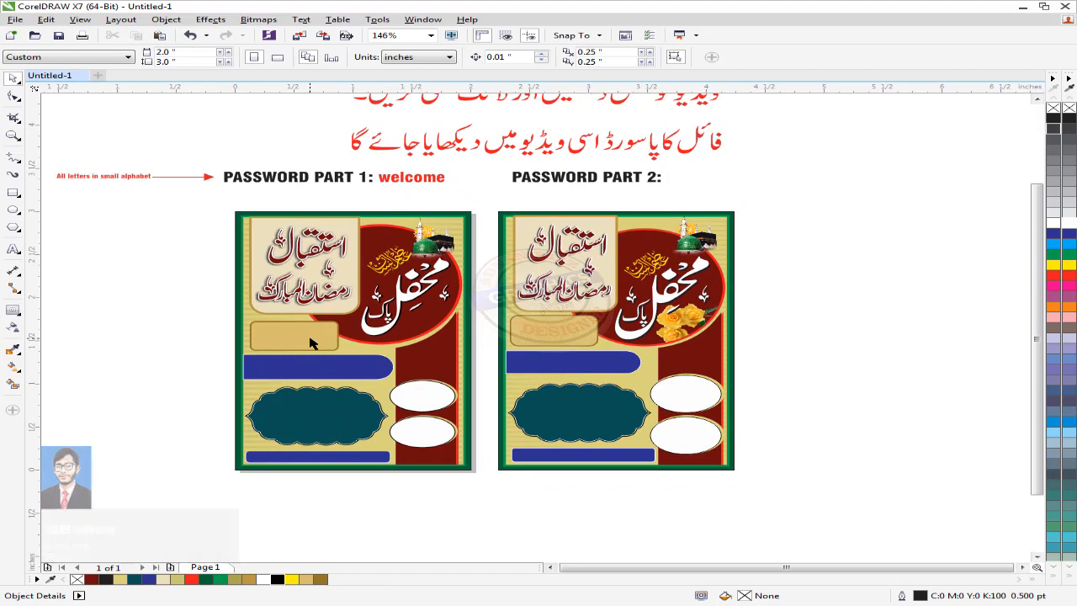
Step: Copy the rose image from the right poster and PowerClip it inside the left maroon circle
left_click(681, 322)
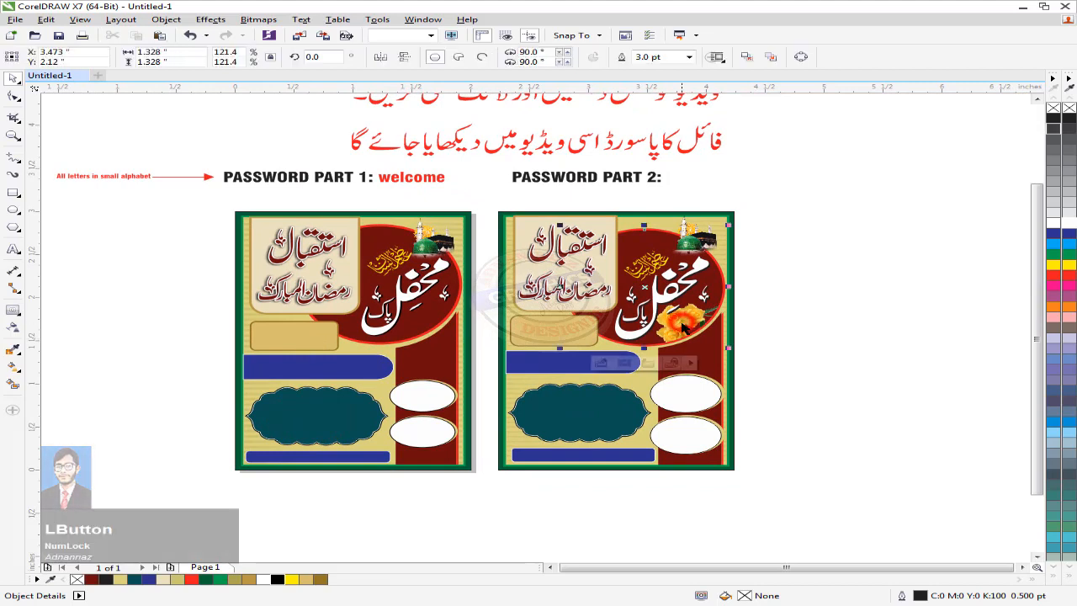
left_click(600, 363)
left_click(661, 328)
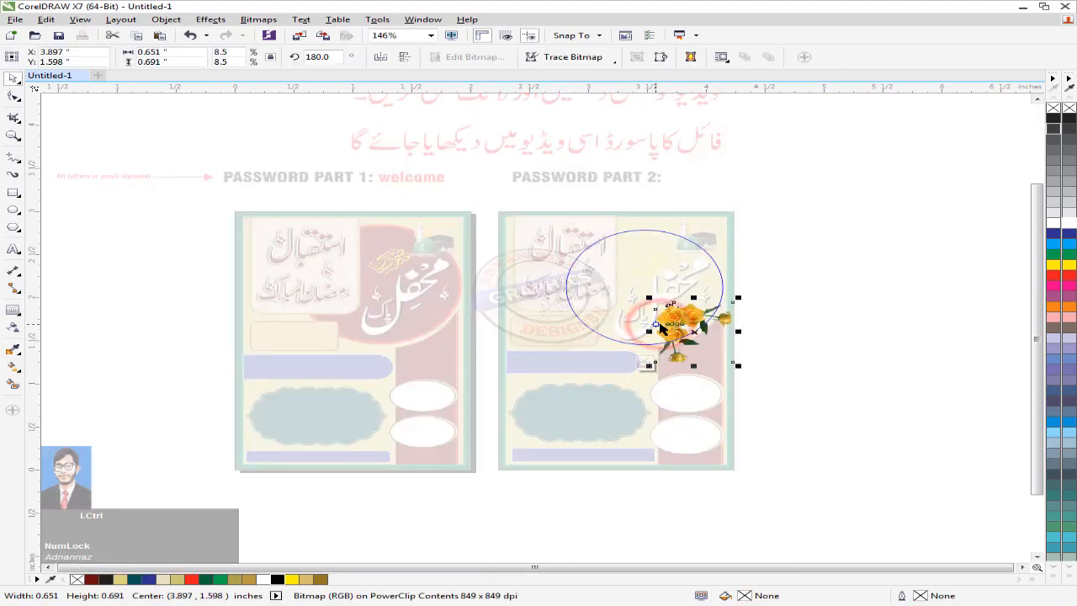
left_click(648, 363)
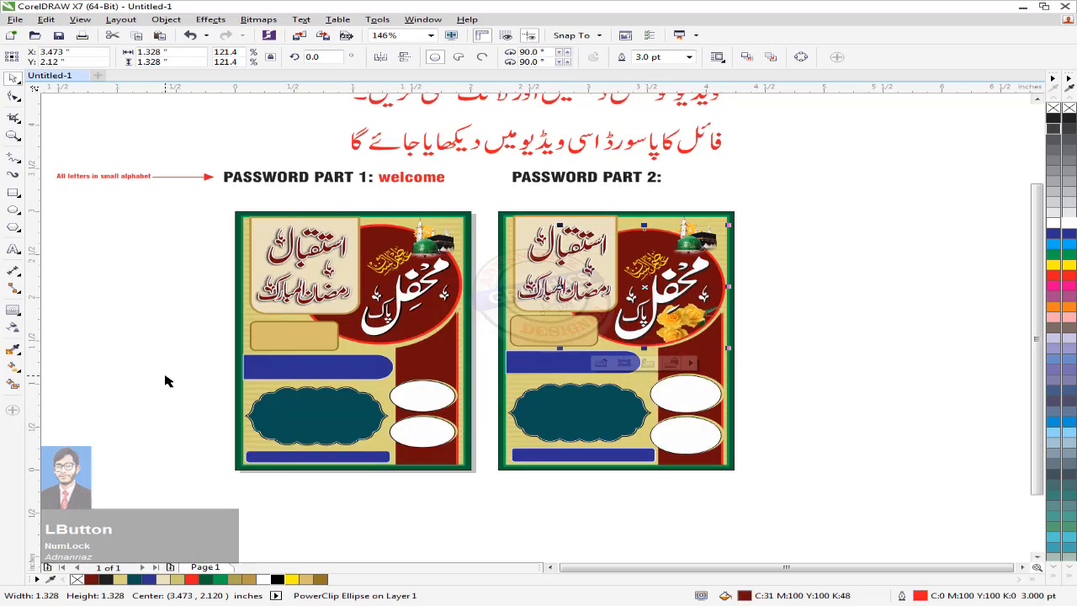
left_click(680, 324)
left_click_drag(680, 324, 419, 324)
scroll(414, 323, "up", 1)
right_click(413, 323)
left_click(459, 278)
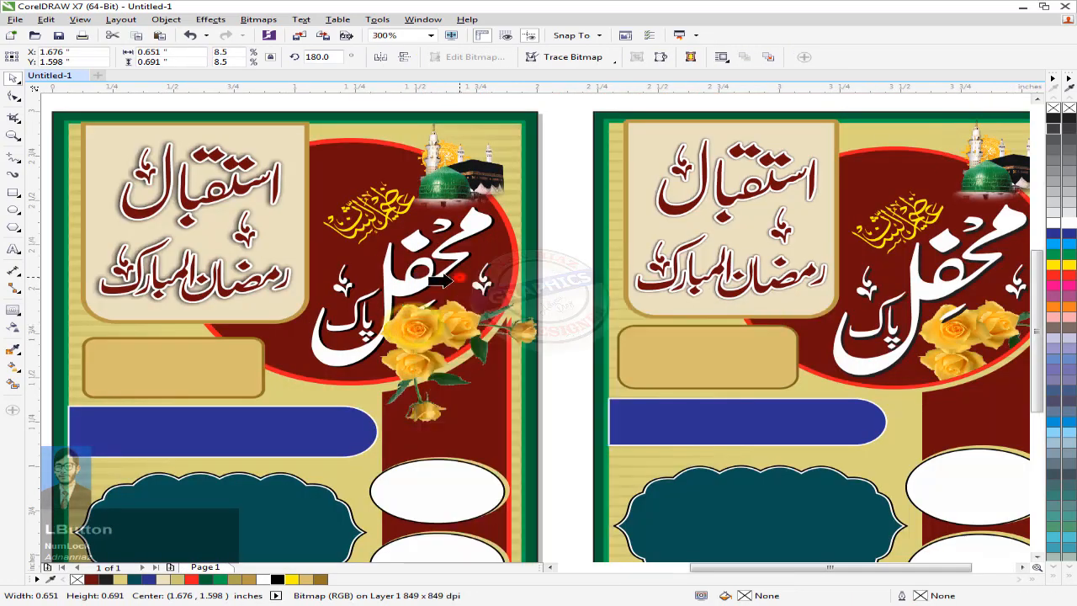
Step: Nudge the clipped roses slightly right and down within the left circle
left_click(450, 280)
left_click(304, 395)
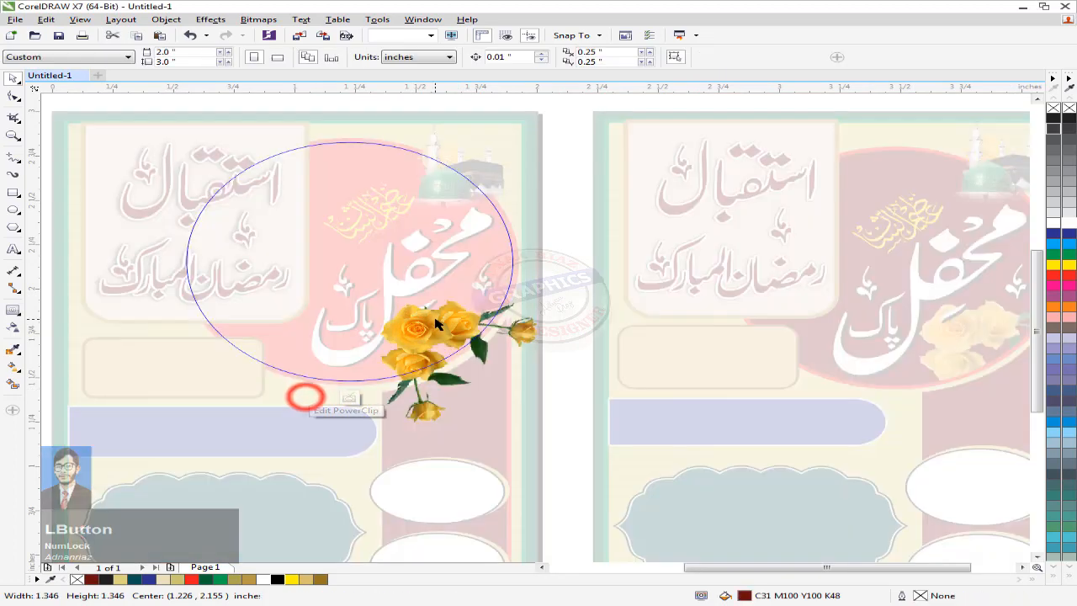
scroll(436, 324, "up", 1)
left_click(433, 332)
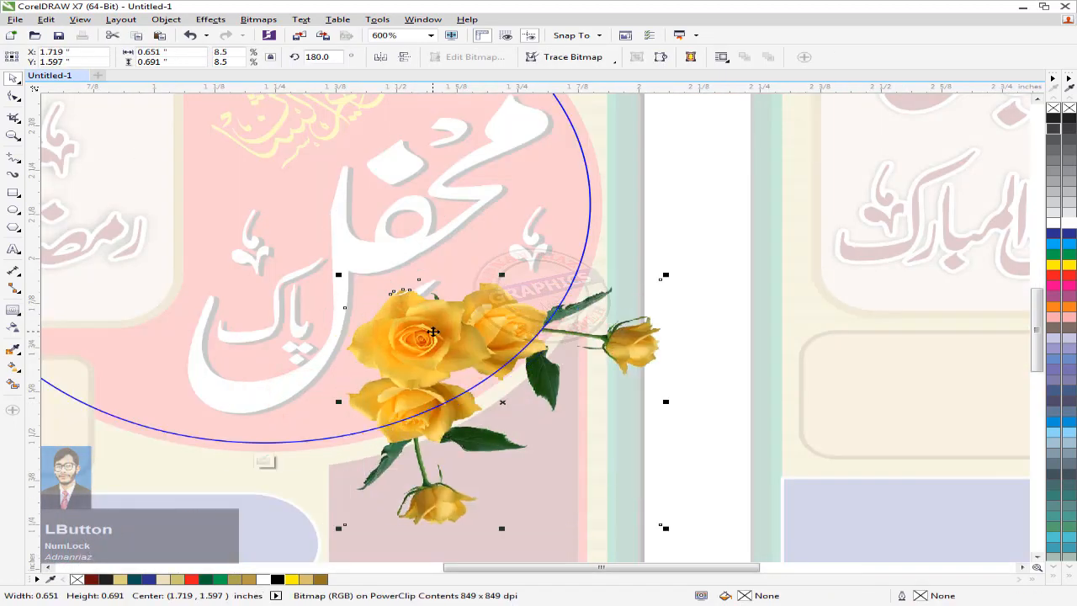
left_click_drag(433, 332, 436, 335)
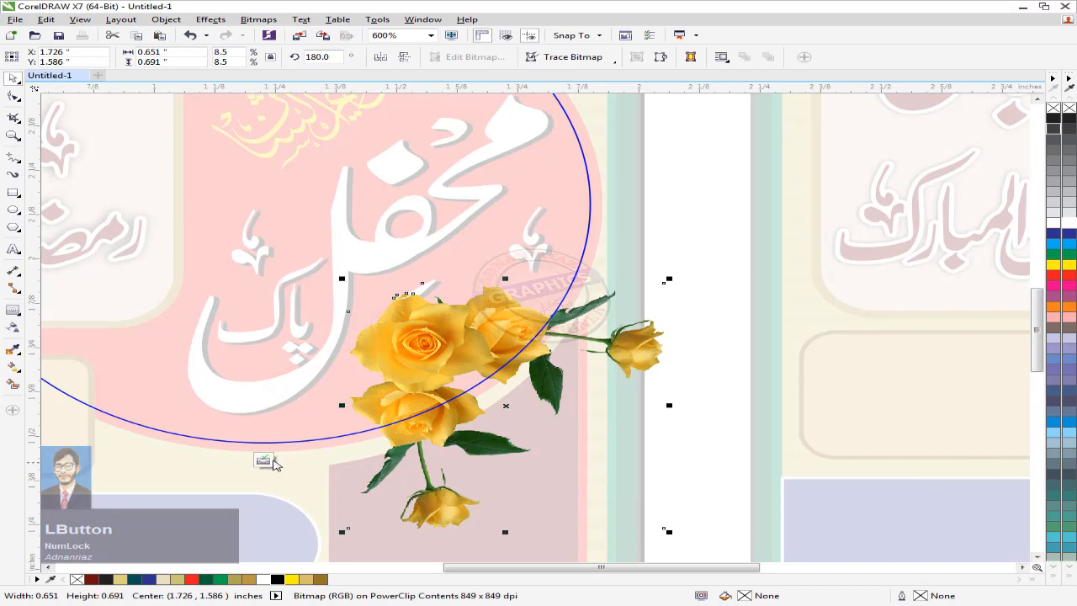
left_click(271, 462)
scroll(606, 320, "down", 2)
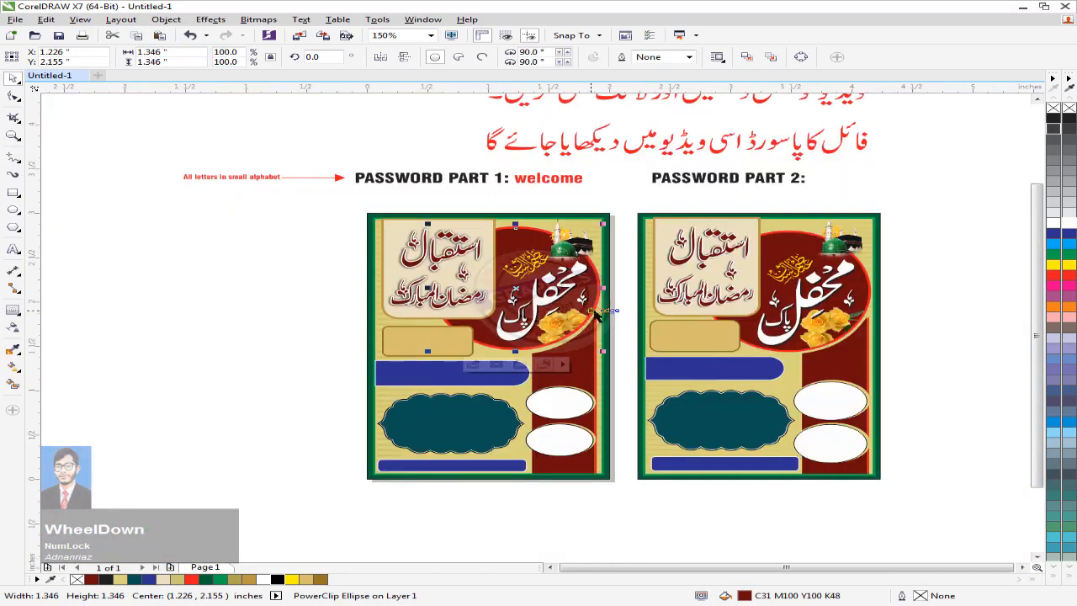
middle_click(595, 313)
left_click(240, 295)
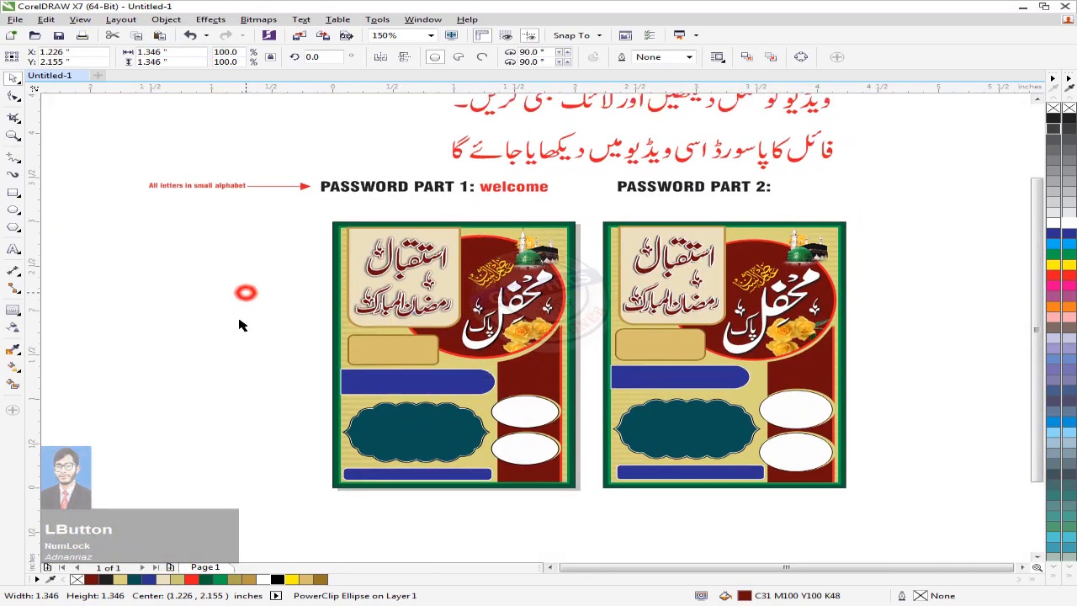
middle_click(245, 291)
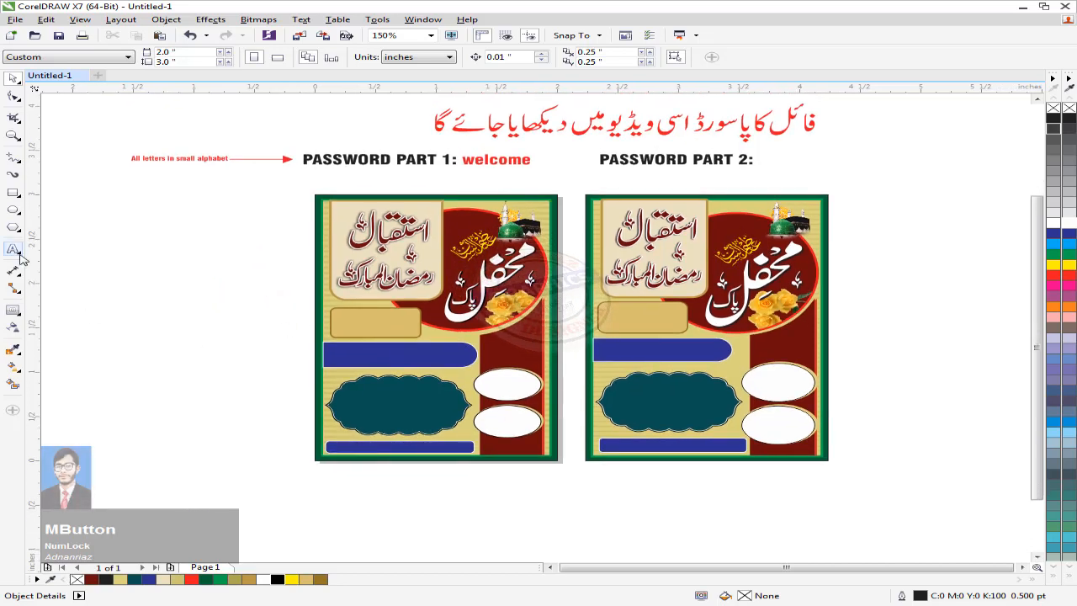
Step: Add the name text in the Ananda Black script font, shrunk to about 7.5 pt
left_click(17, 253)
left_click(81, 276)
type("Adnan Riaz graphics")
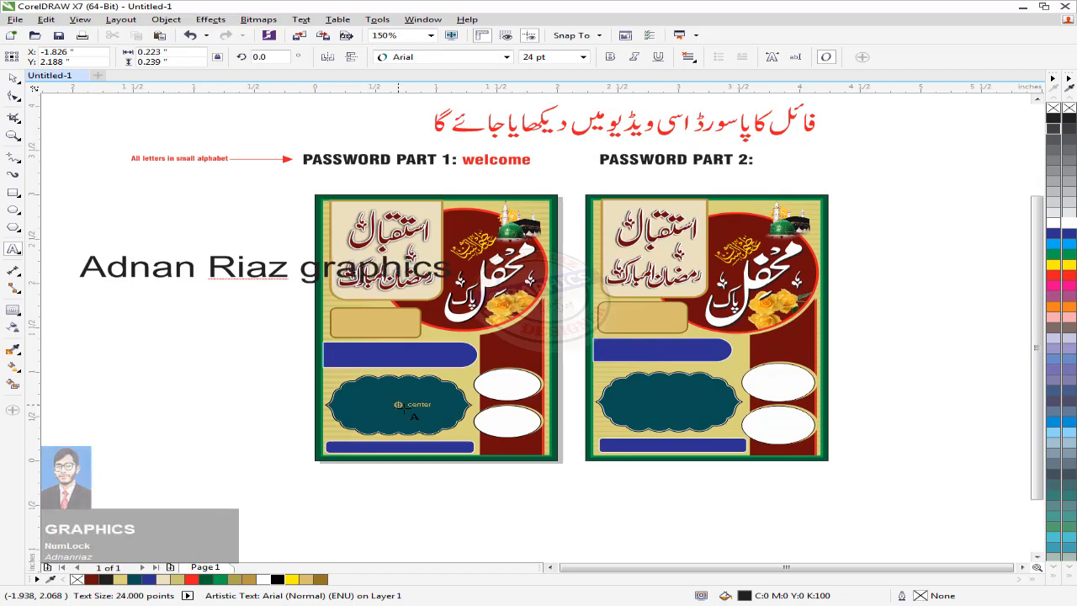
left_click(399, 57)
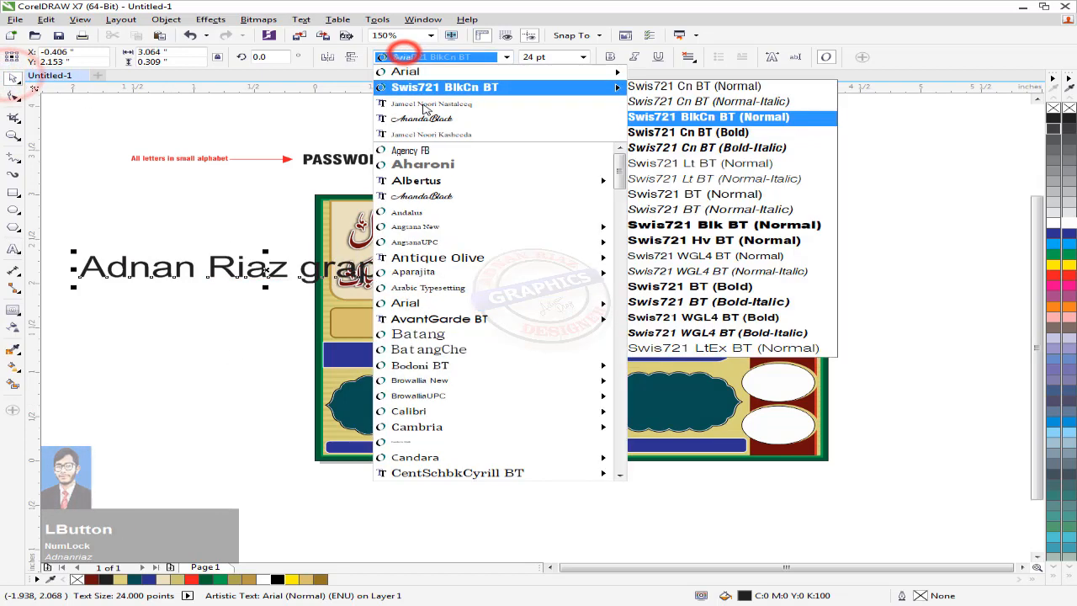
left_click(454, 113)
middle_click(421, 118)
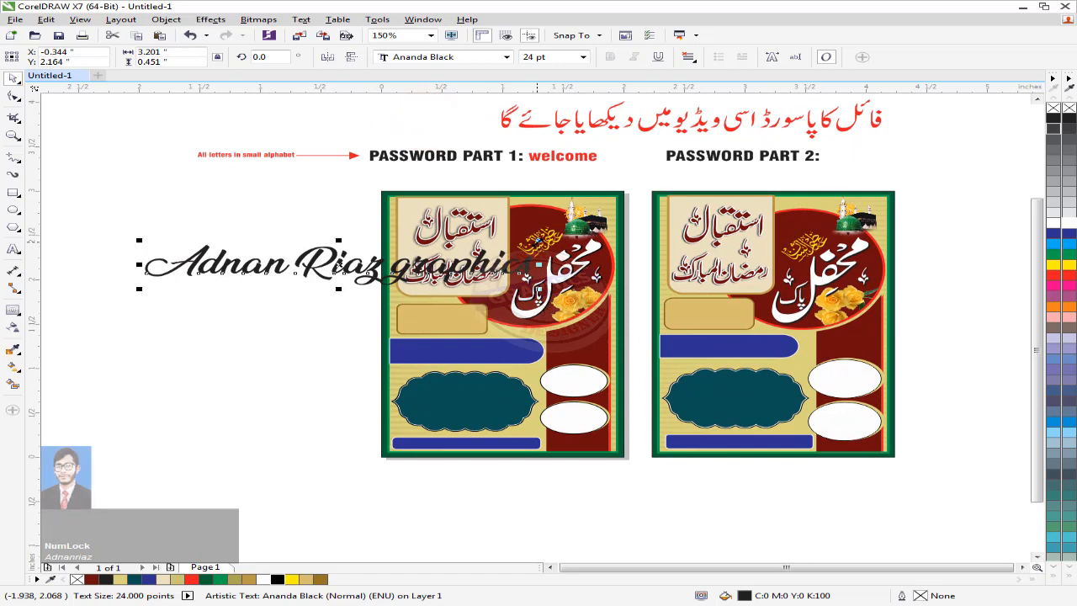
left_click_drag(538, 242, 497, 257)
left_click_drag(338, 265, 269, 266)
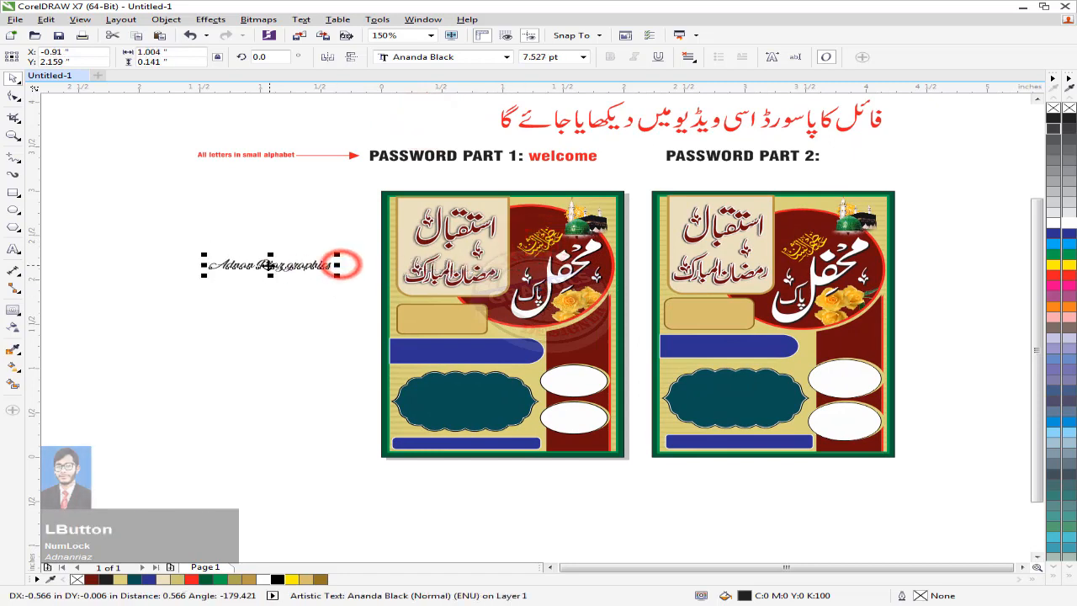
Step: Move the word 'graphics' onto a second line below the name and group the lines
scroll(269, 266, "up", 3)
left_click(316, 210)
scroll(328, 265, "up", 2)
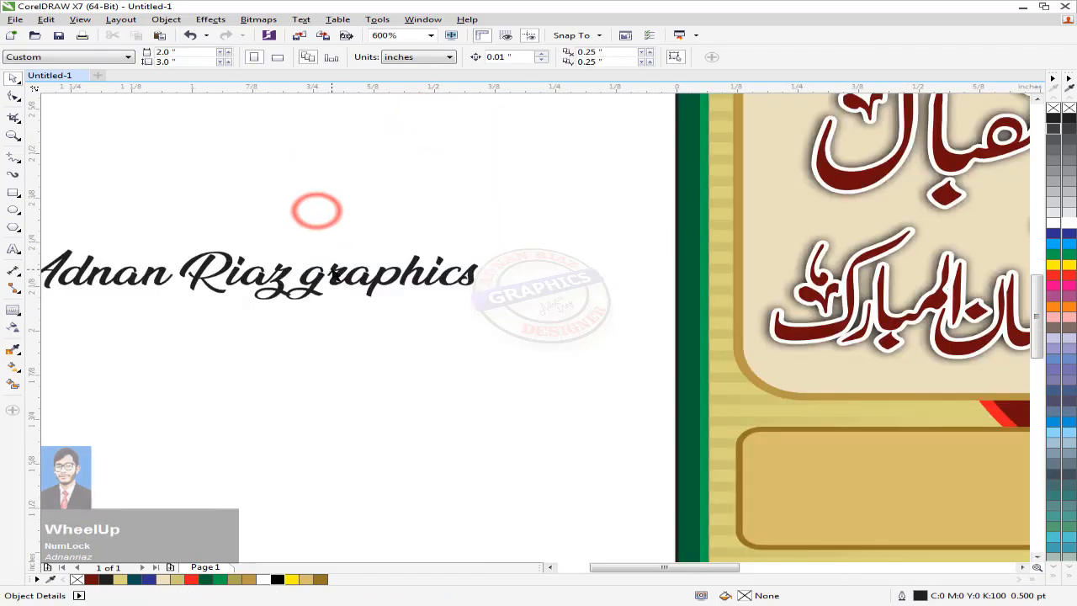
left_click_drag(335, 277, 106, 334)
middle_click(324, 247)
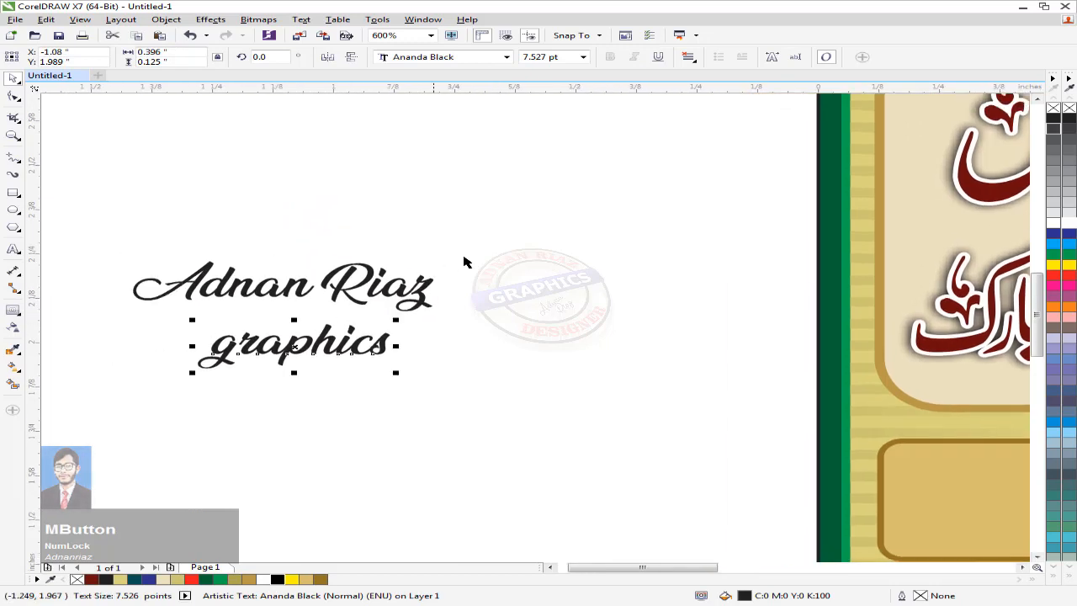
left_click_drag(491, 235, 195, 325)
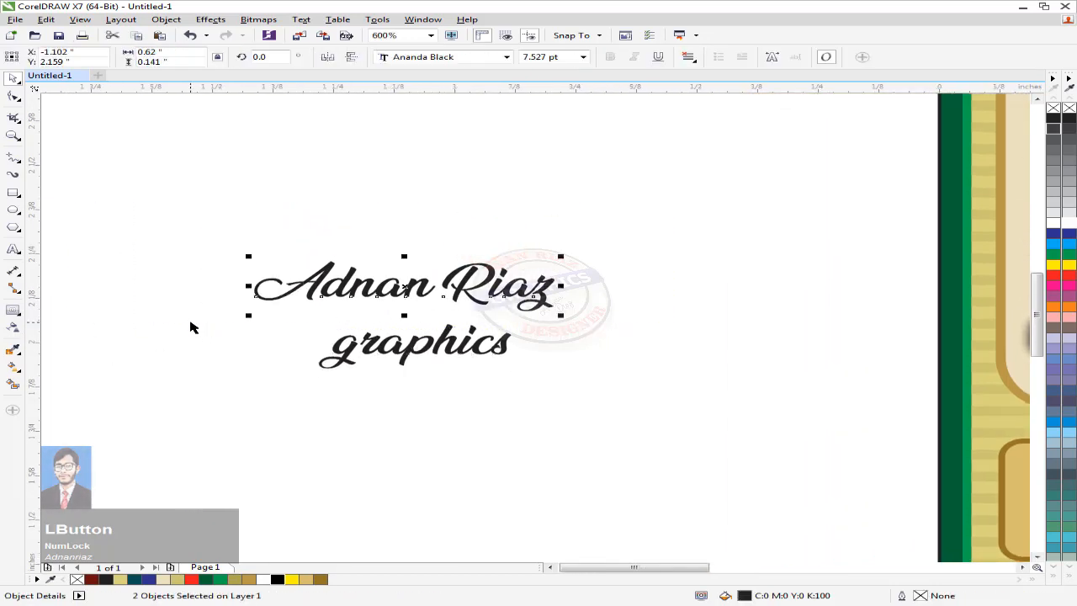
key("ctrl+l")
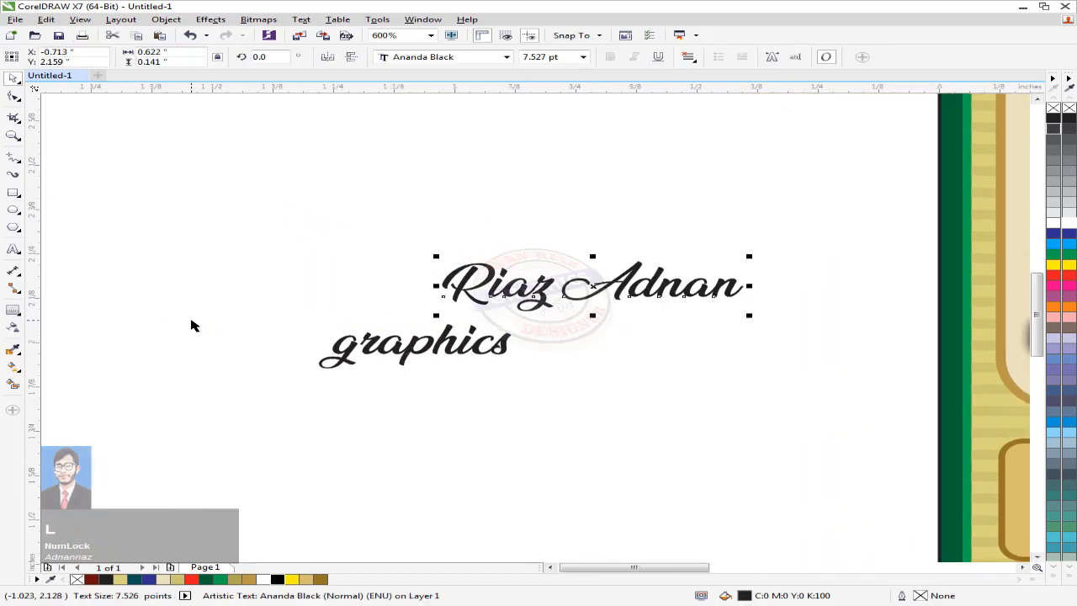
key("ctrl+z")
left_click(219, 242)
left_click_drag(137, 199, 613, 325)
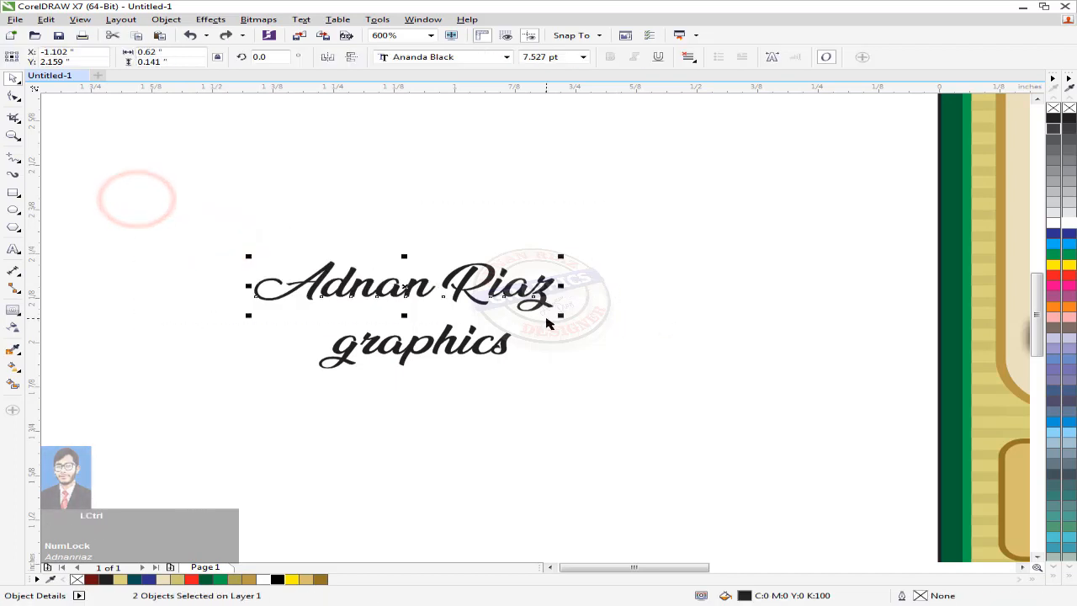
key("ctrl+g")
left_click(690, 329)
Step: Centre 'graphics' under the name, regroup, and move the signature into the tan box
left_click_drag(669, 212, 293, 380)
left_click_drag(451, 320, 565, 226)
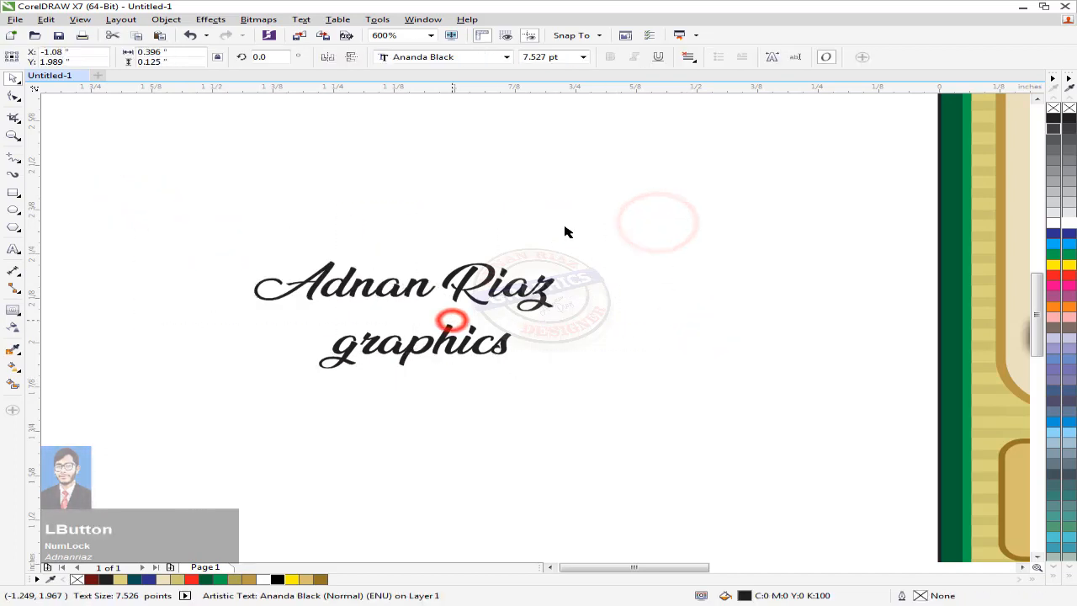
left_click_drag(654, 199, 201, 404)
key("c")
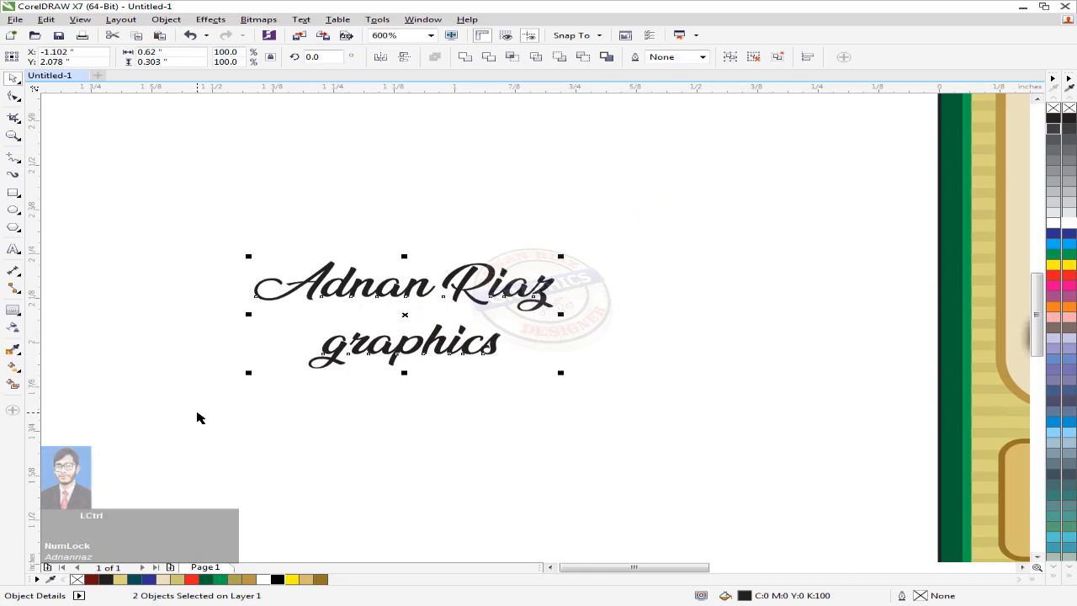
key("ctrl+g")
scroll(192, 389, "down", 1)
left_click_drag(329, 370, 562, 412)
scroll(589, 337, "up", 2)
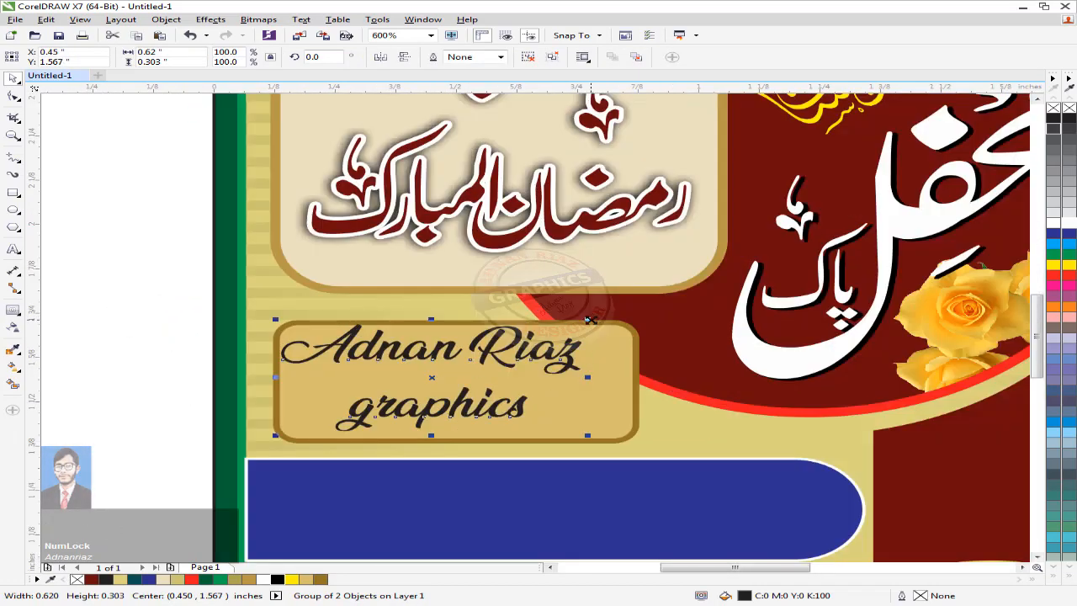
Step: Centre the name horizontally and vertically within the tan box
left_click(601, 402, "shift")
key("c")
key("e")
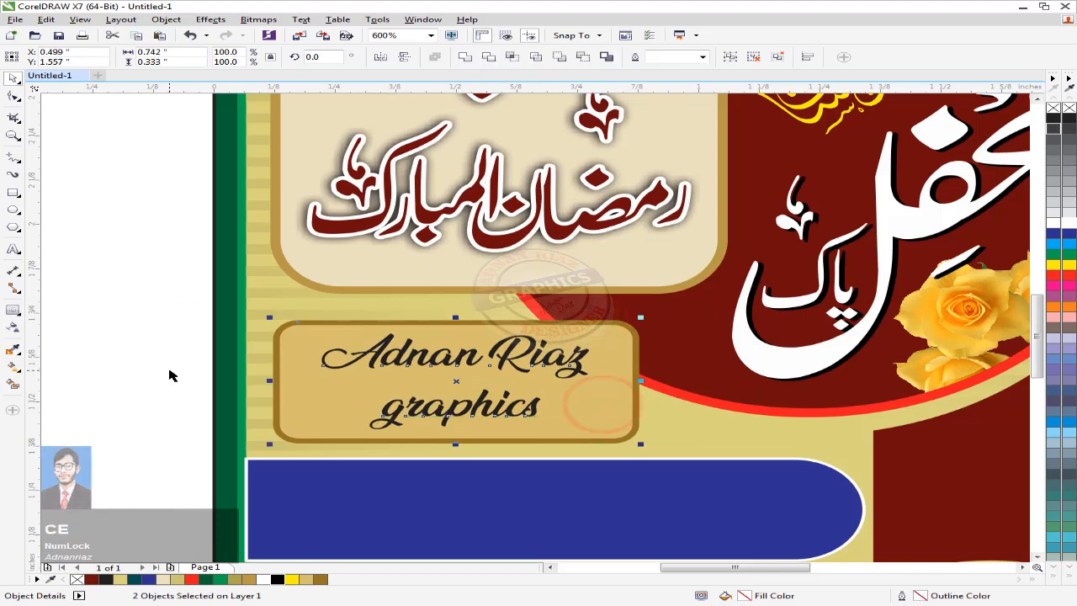
left_click(169, 375)
Step: Colour the name text dark red
left_click(446, 358)
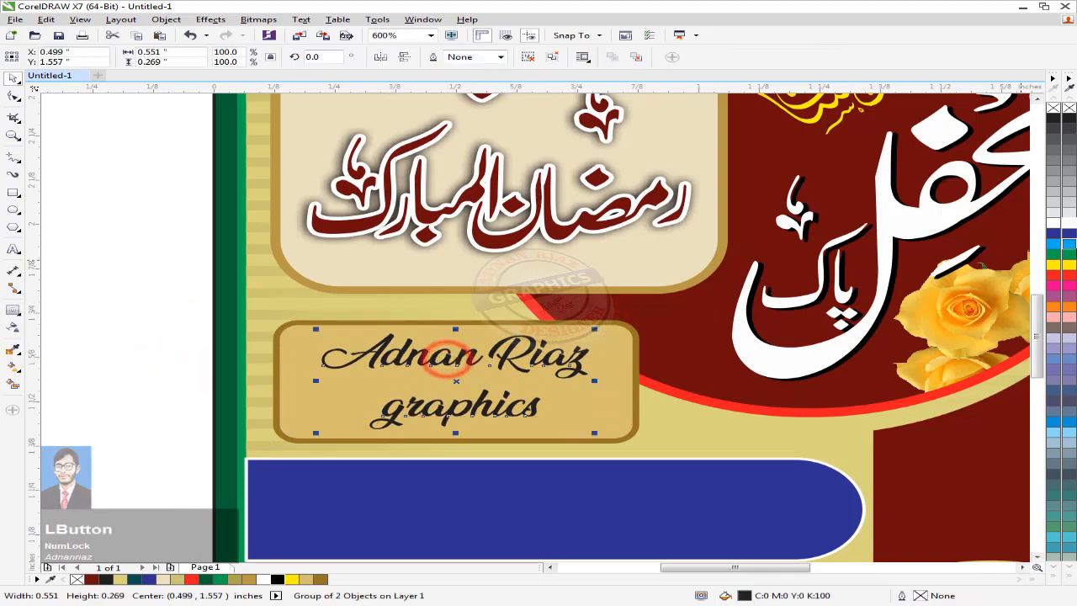
left_click(1052, 221)
scroll(528, 328, "down", 2)
middle_click(527, 329)
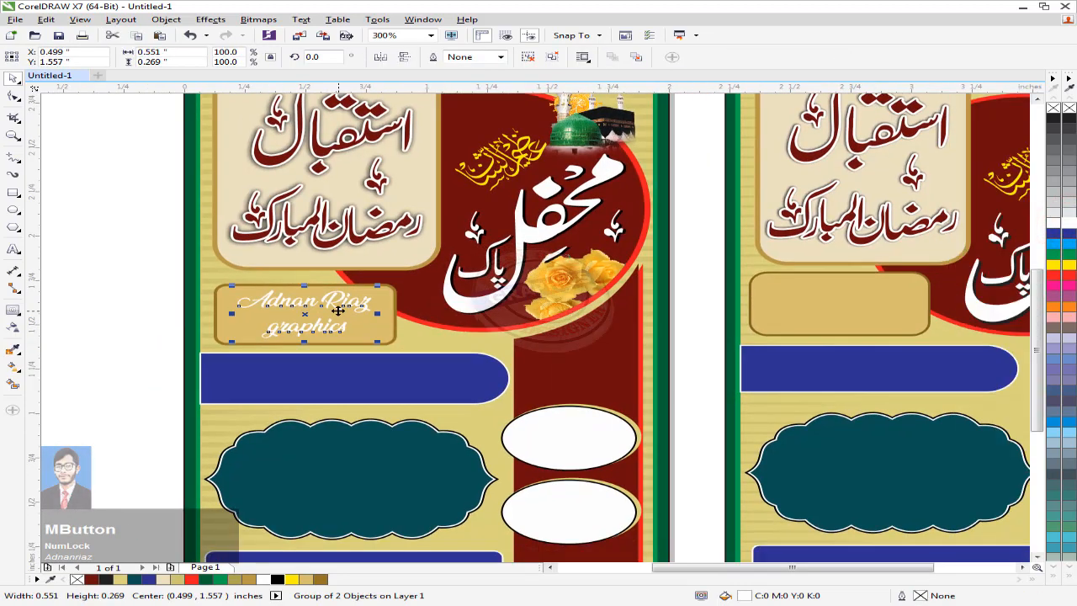
scroll(334, 322, "up", 2)
left_click(91, 579)
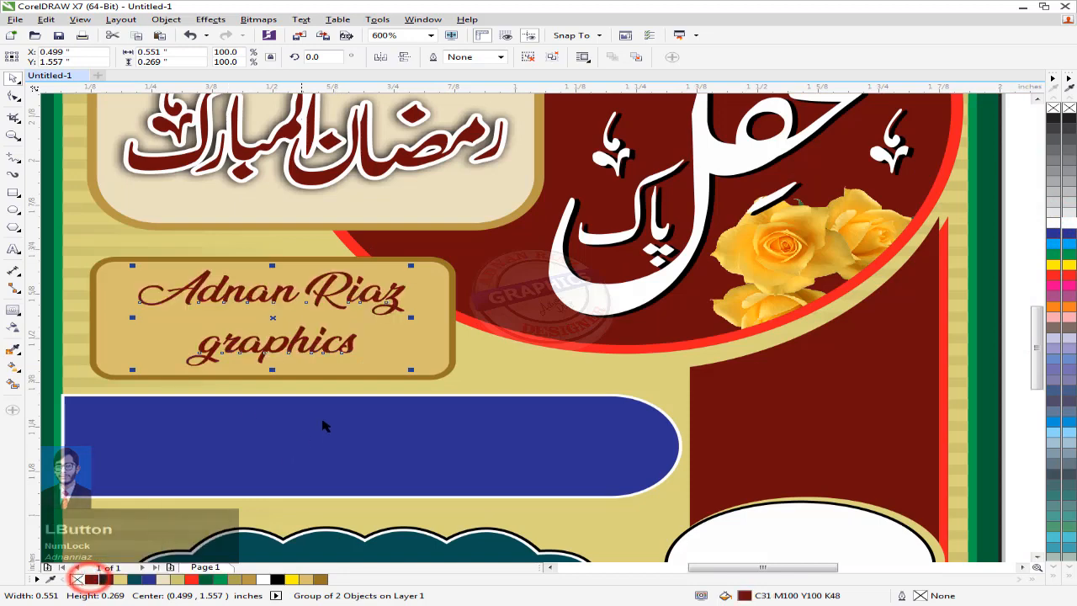
scroll(325, 427, "down", 2)
middle_click(428, 323)
Step: Place an enlarged white copy of the name on the teal badge
left_click_drag(427, 309, 473, 476)
left_click(570, 486, "shift")
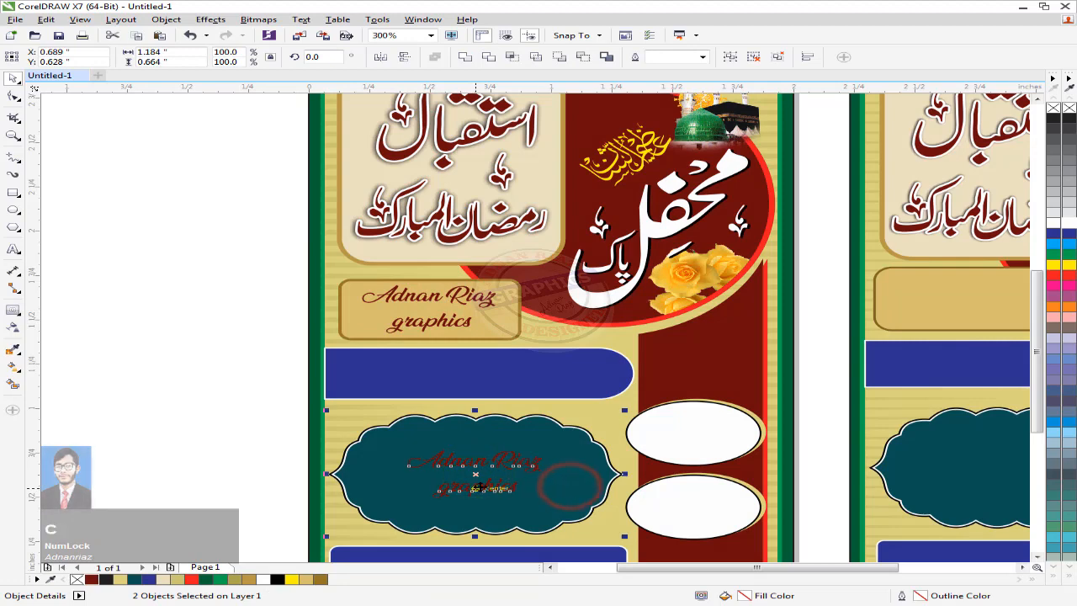
middle_click(570, 486)
left_click(196, 373)
left_click(466, 399)
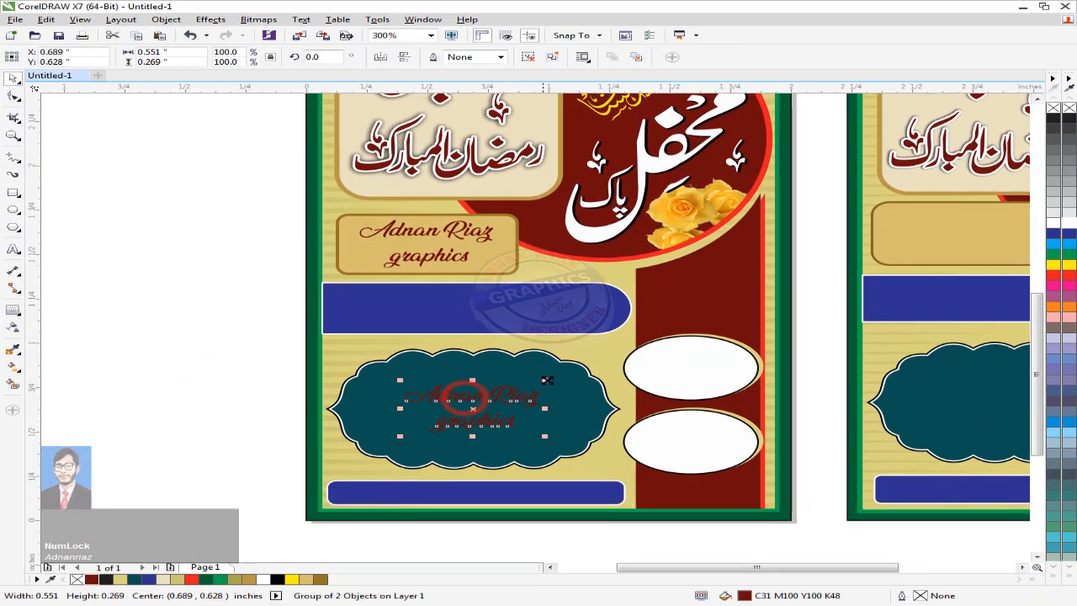
left_click_drag(547, 379, 575, 368)
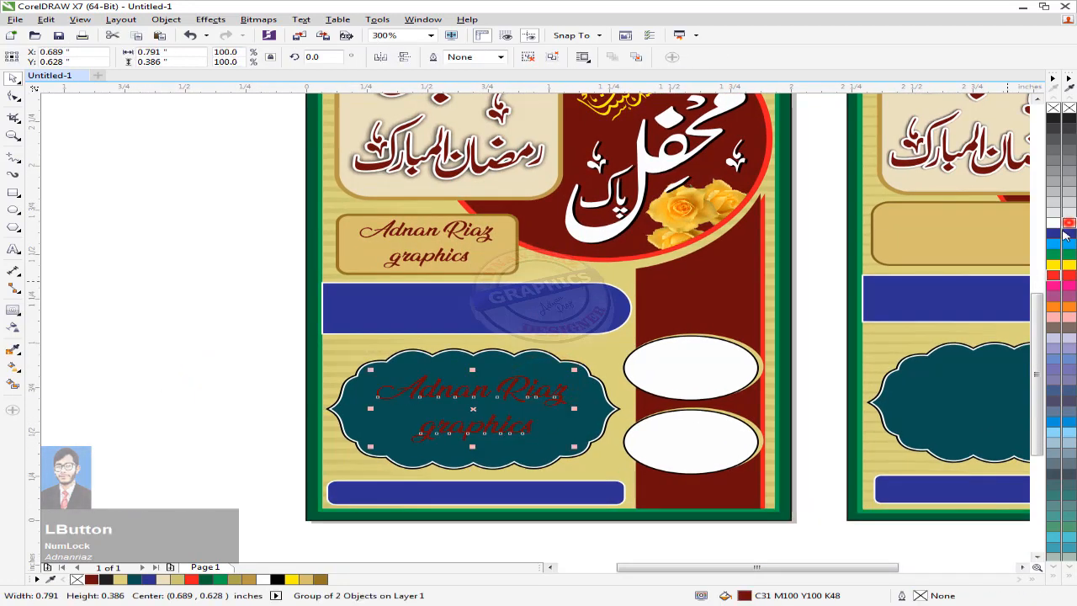
left_click(1066, 225)
left_click(147, 331)
key("F4")
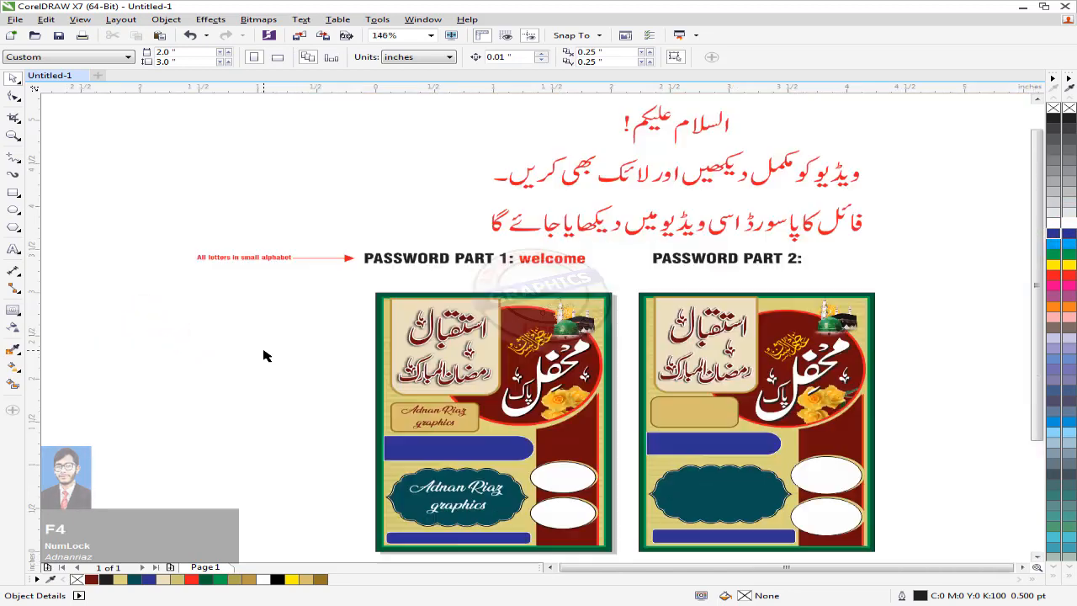
Step: Append a colon and the password word to PASSWORD PART 2, colouring the word red
middle_click(829, 280)
scroll(535, 252, "up", 2)
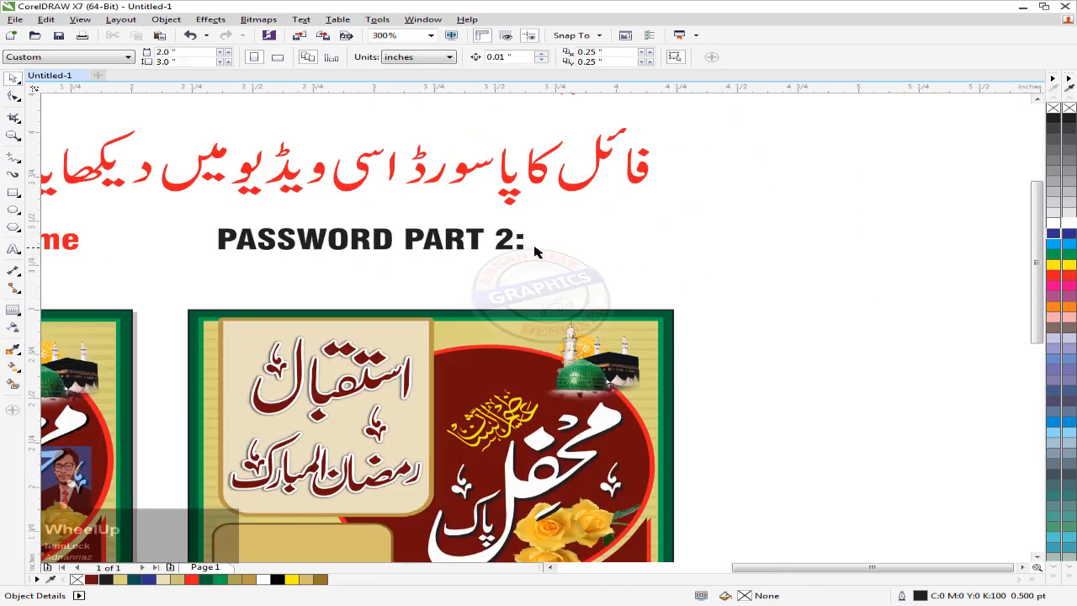
double_click(519, 241)
type(":")
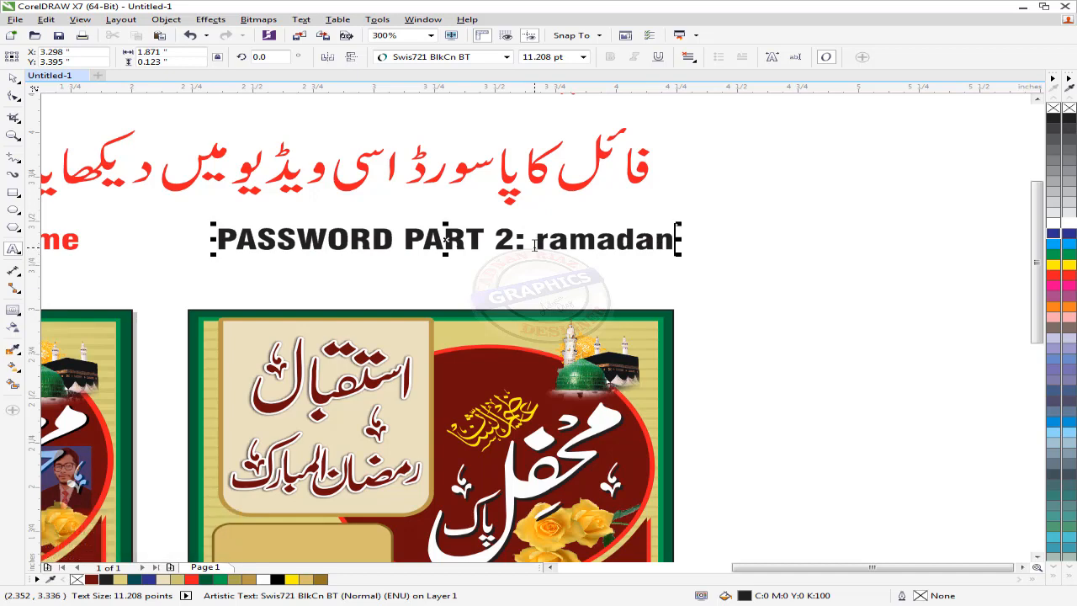
left_click_drag(537, 244, 680, 244)
left_click(1069, 276)
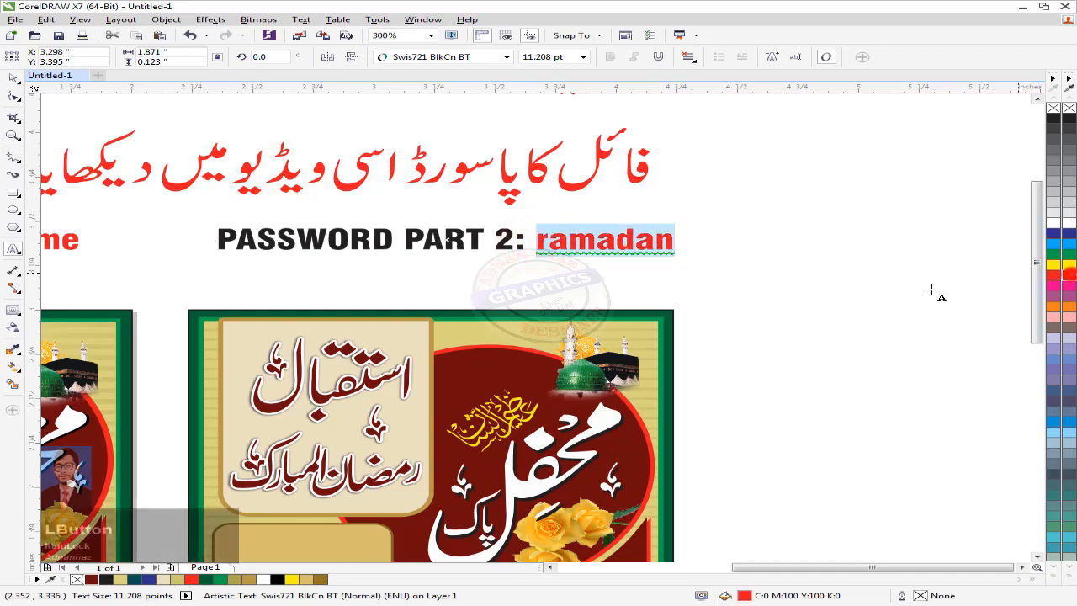
left_click(11, 75)
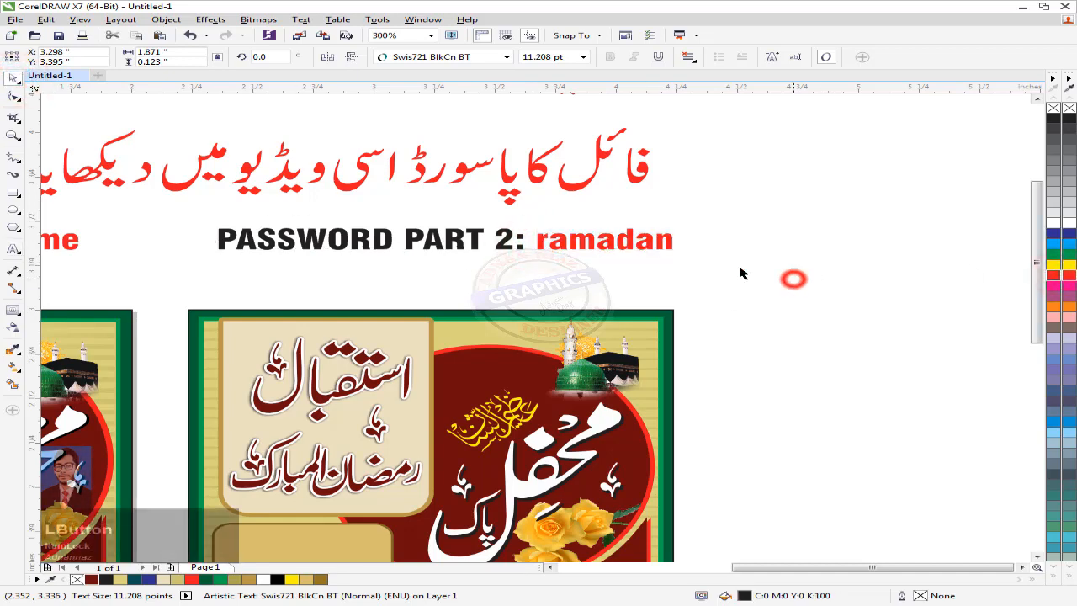
scroll(741, 274, "down", 3)
key("F4")
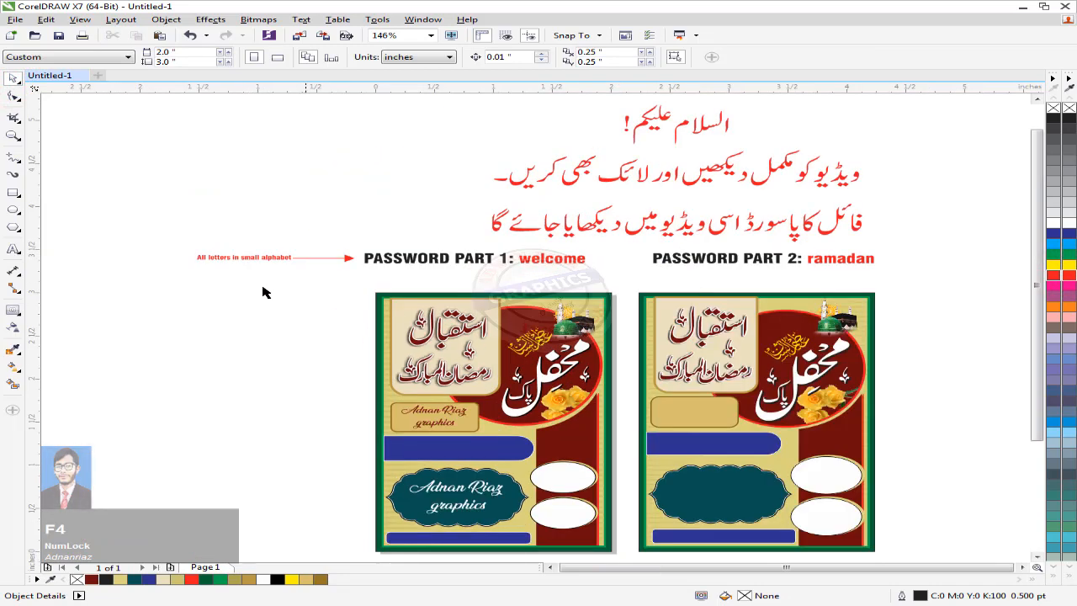
Step: Copy the small red note and retype the copy as 'Thanks for watching'
left_click(225, 258)
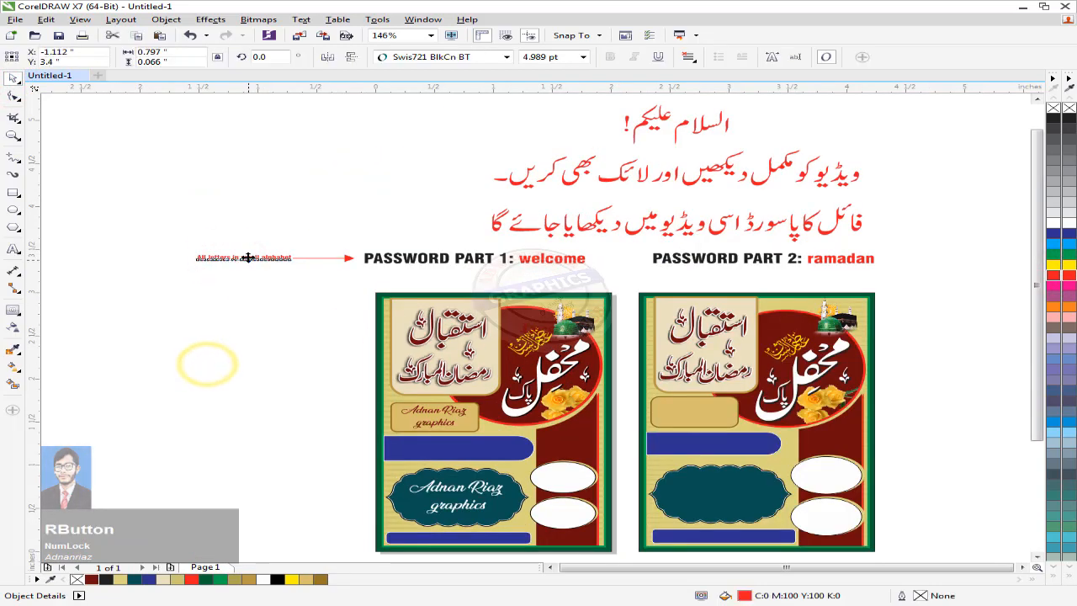
right_click(226, 346)
left_click_drag(225, 348, 309, 337)
double_click(239, 344)
key("ctrl+a")
type("T")
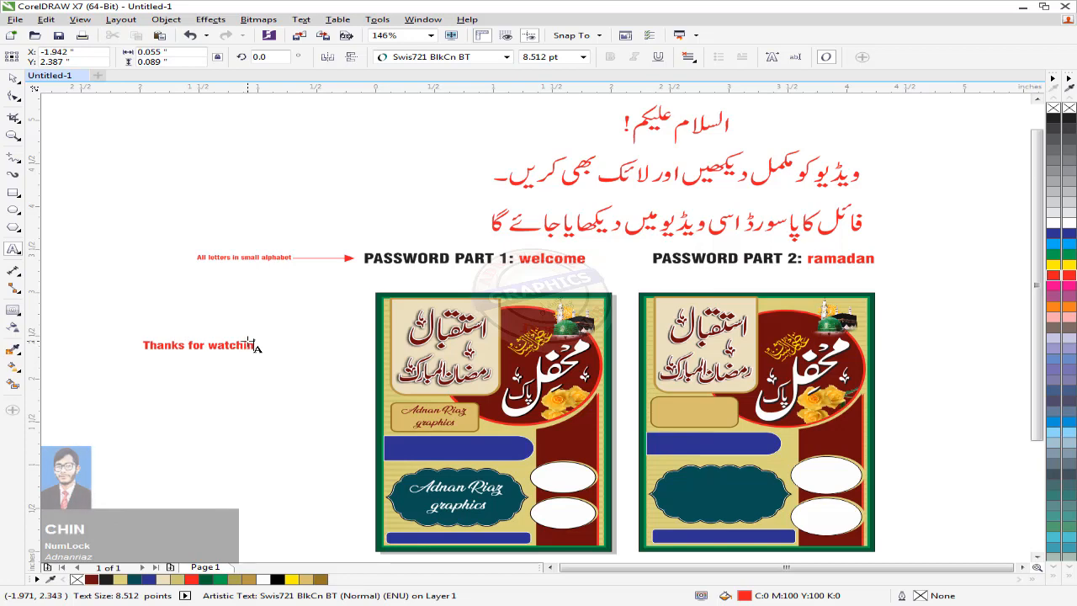
Step: Enlarge 'Thanks for watching' to about 47 pt and move it to the page top above the Urdu lines
left_click(14, 76)
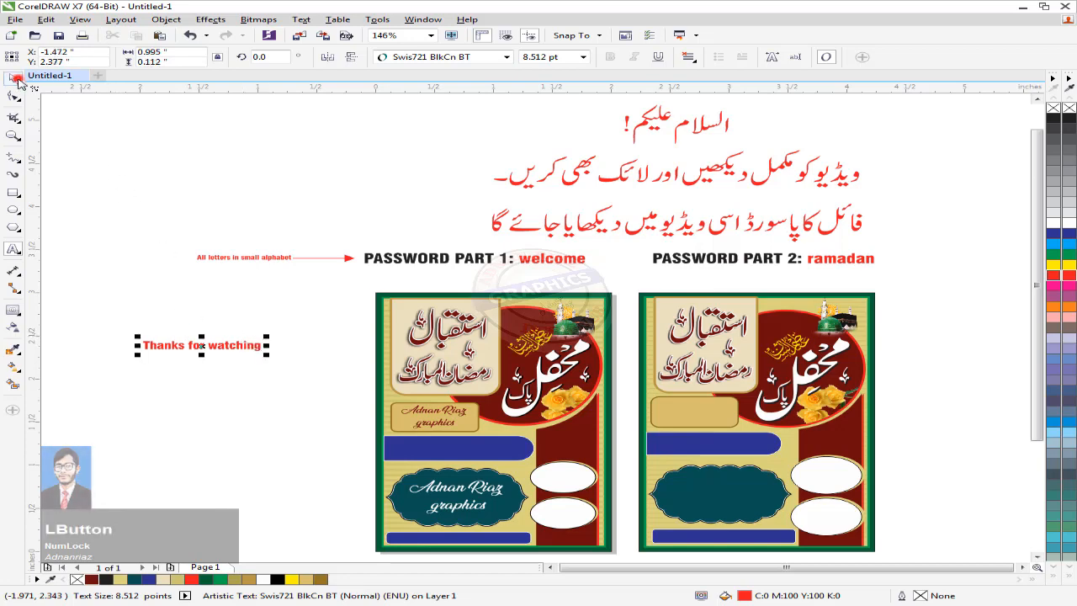
left_click_drag(266, 335, 516, 263)
scroll(516, 263, "down", 3)
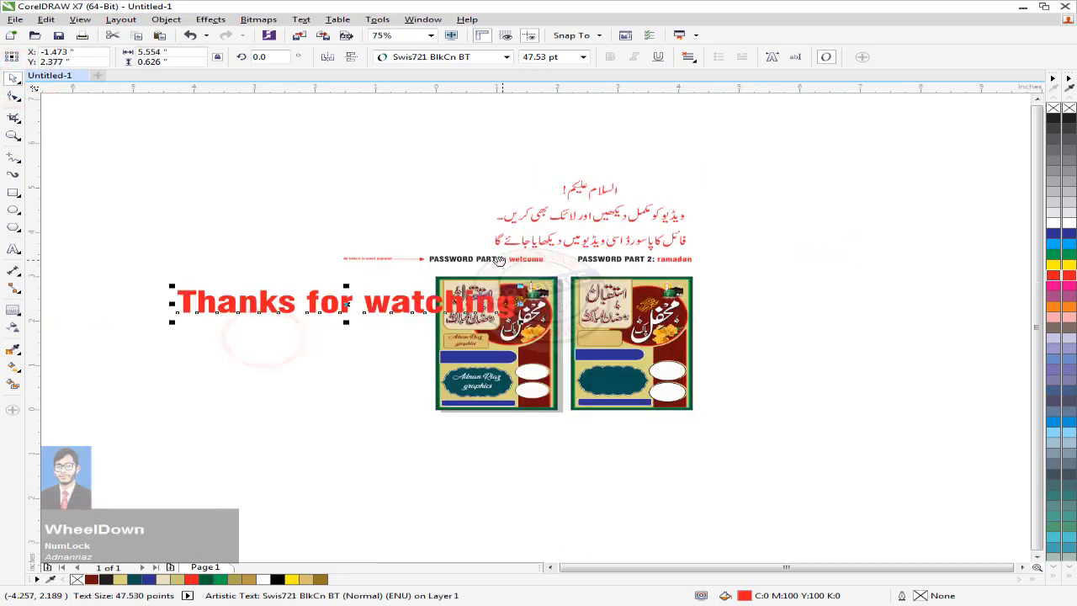
middle_click(282, 308)
left_click_drag(178, 320, 333, 136)
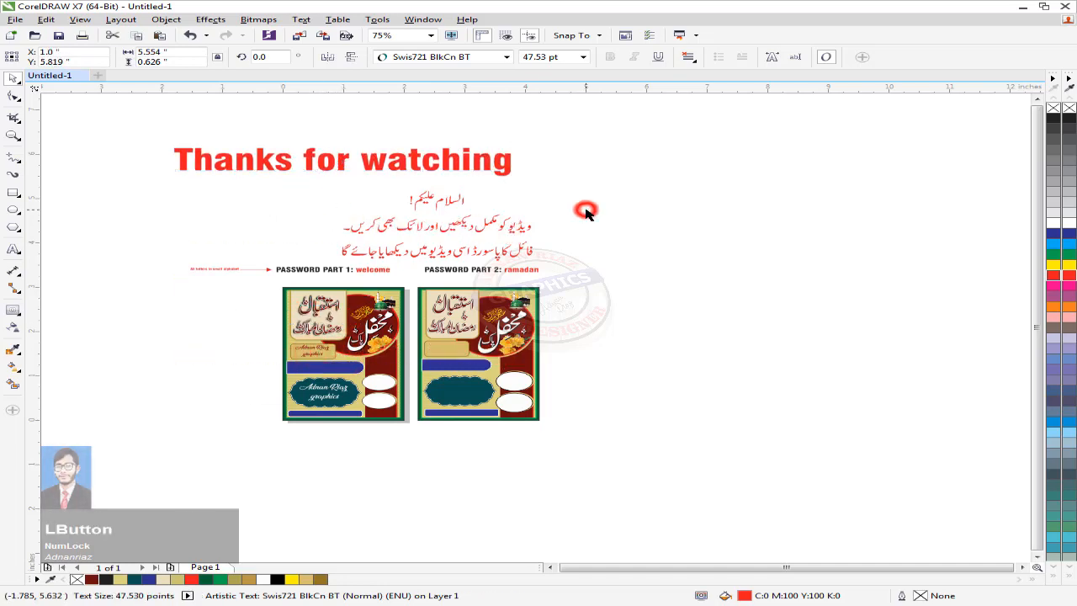
left_click(587, 213)
key("F4")
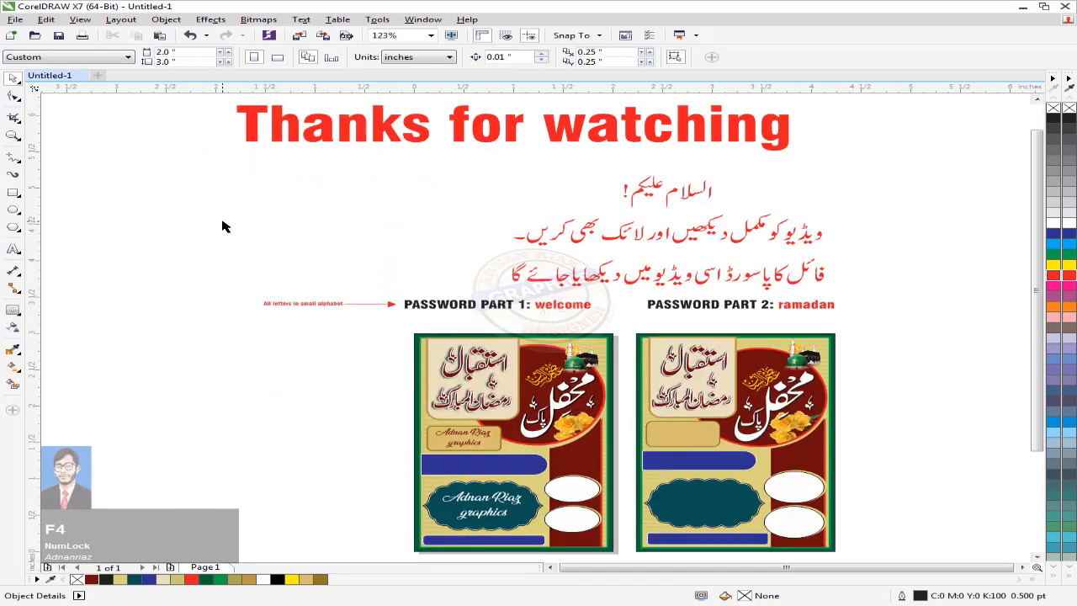